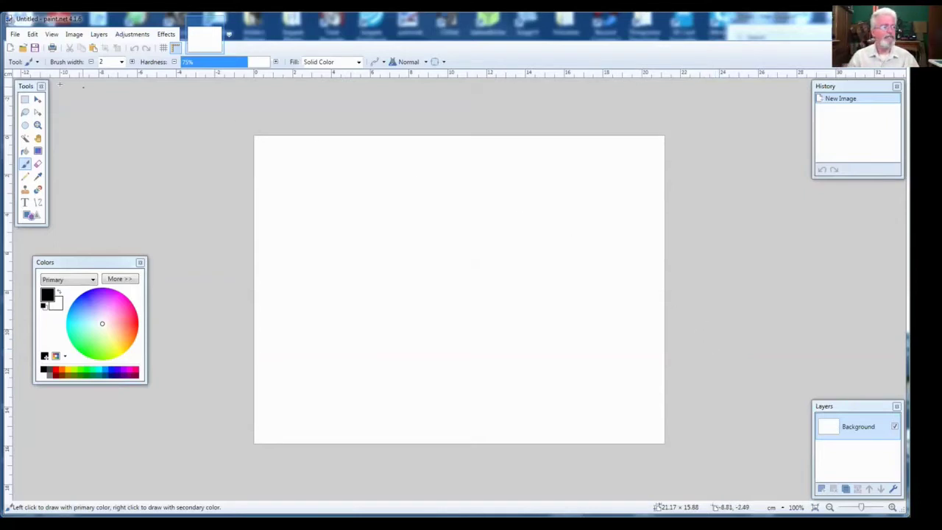
# Step: Browse the Pictures library for an image to open and show its files as large icons
pyautogui.click(15, 35)
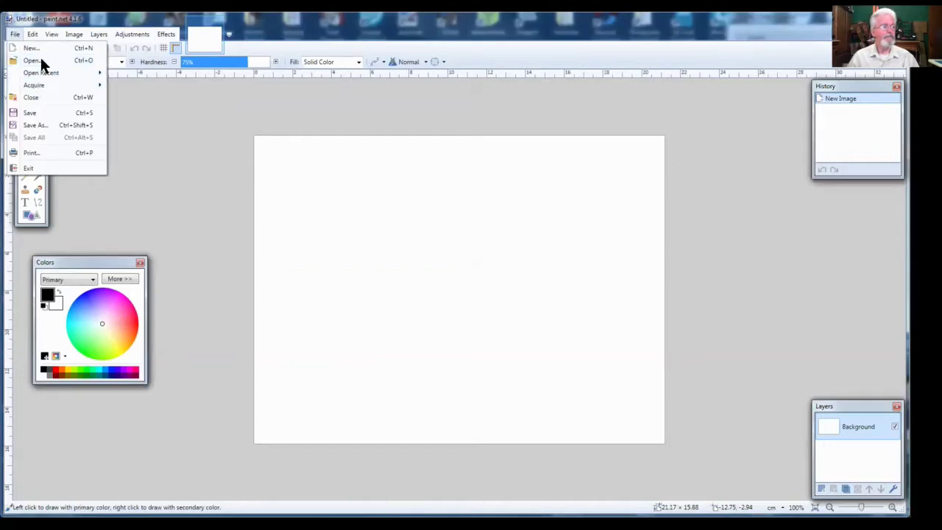
pyautogui.click(40, 60)
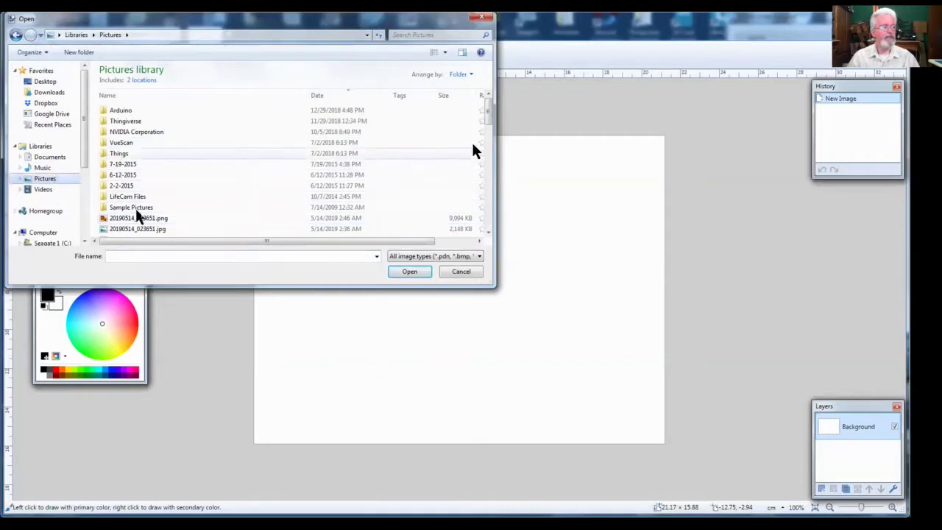
pyautogui.moveTo(488, 116); pyautogui.dragTo(489, 134)
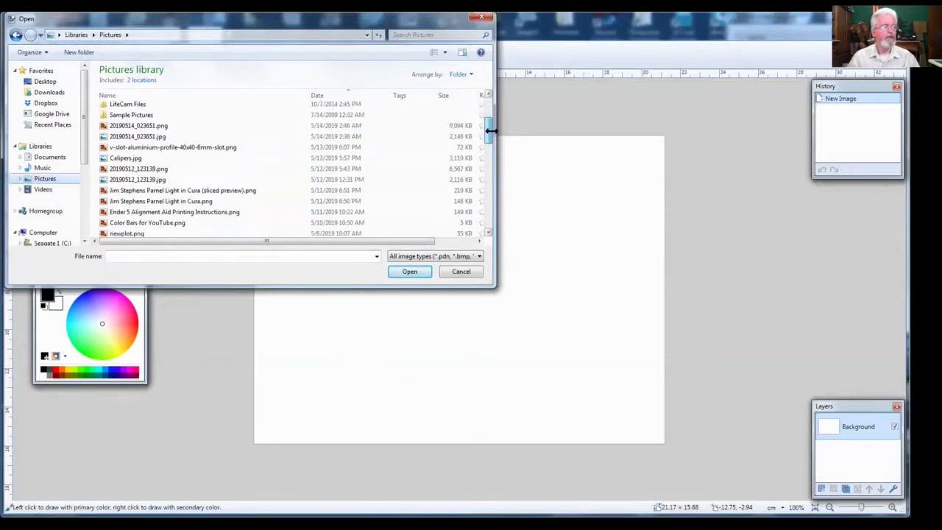
pyautogui.click(462, 53)
pyautogui.click(461, 53)
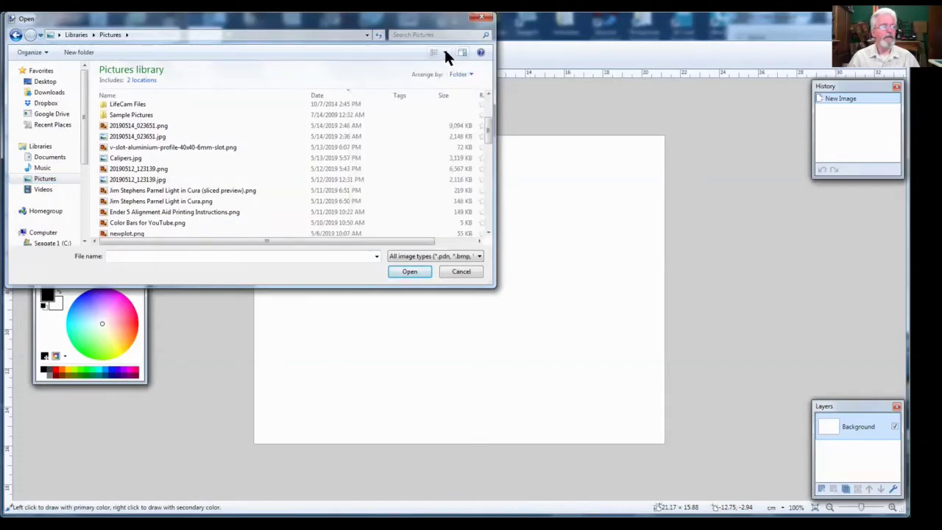
pyautogui.click(444, 51)
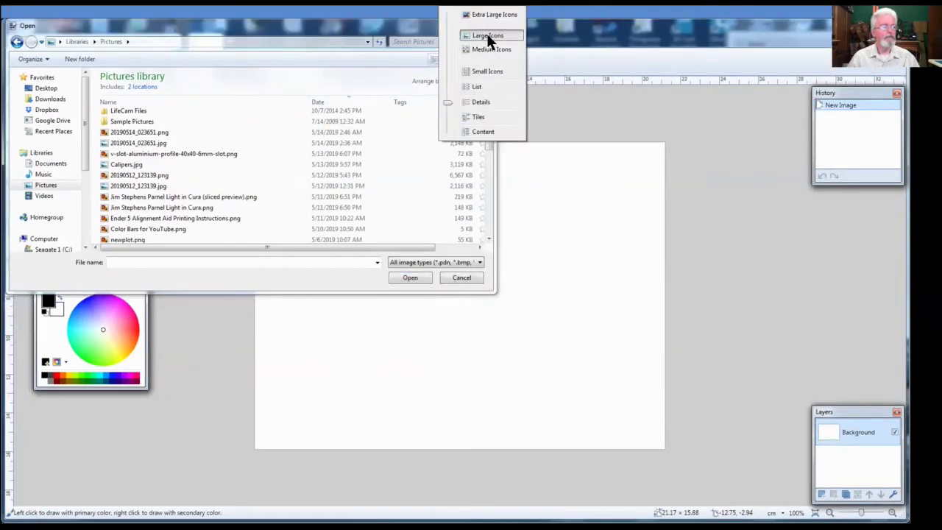
pyautogui.click(486, 35)
# Step: Open the tripod photo 20190512_123139.jpg from the Pictures library
pyautogui.moveTo(490, 113); pyautogui.dragTo(488, 137)
pyautogui.click(178, 166)
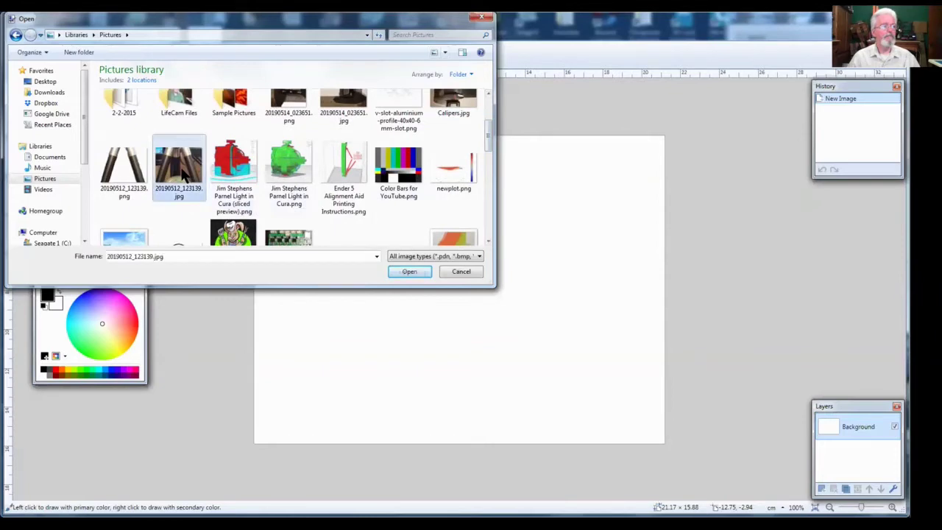
pyautogui.click(407, 272)
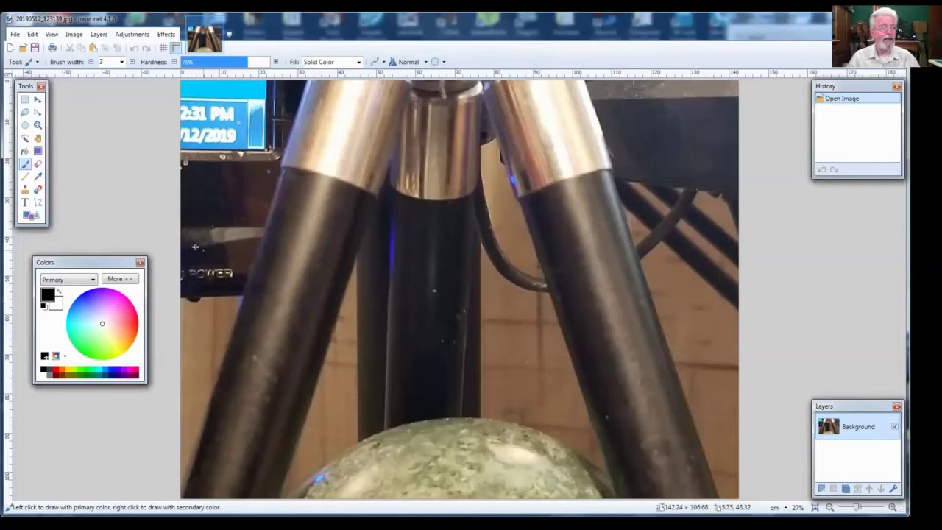
# Step: Recolor a strip of the dark background below the clock display in black, using brush width 40
pyautogui.click(37, 189)
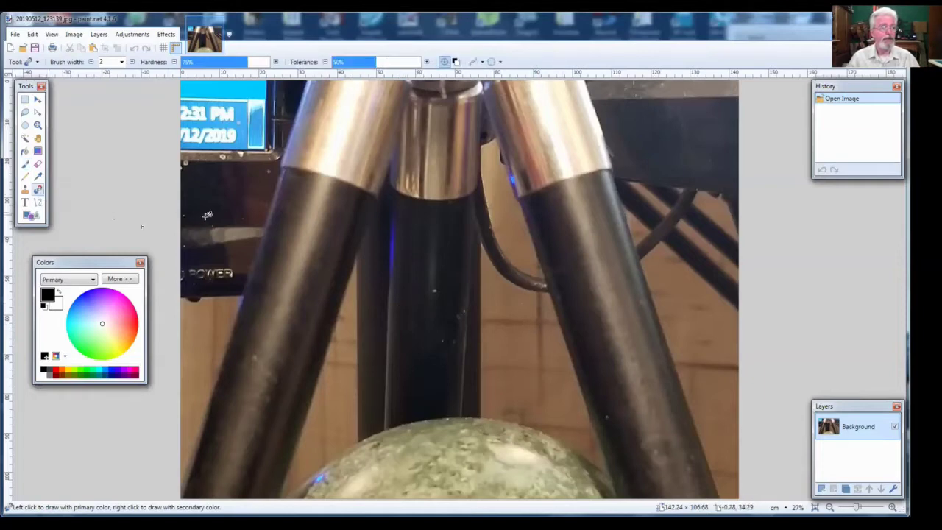
pyautogui.click(121, 61)
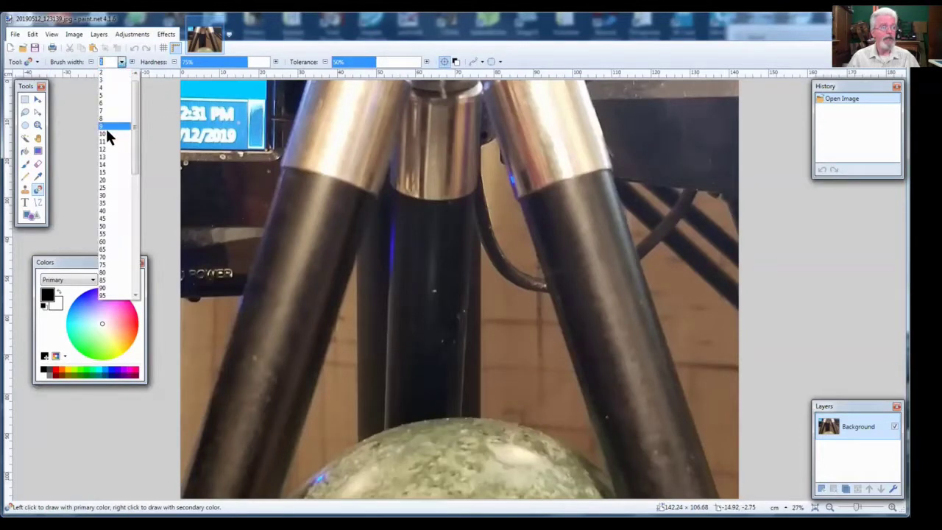
pyautogui.click(113, 209)
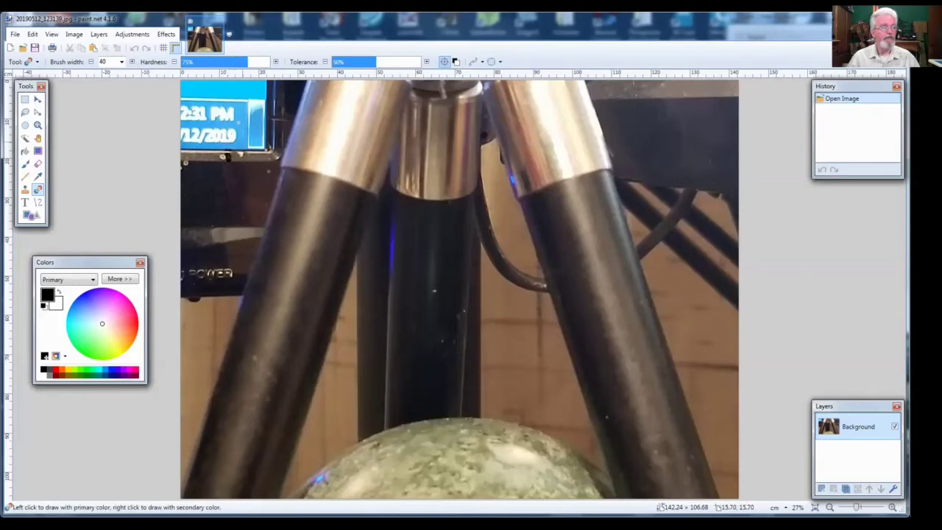
pyautogui.moveTo(243, 153); pyautogui.dragTo(235, 221)
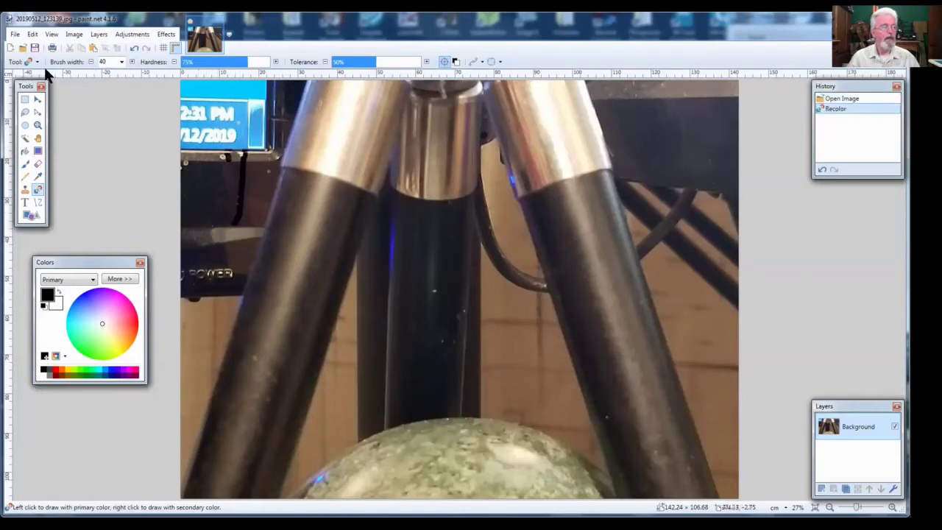
# Step: Set the Recolor brush width to 150 and paint more of the dark background beside the left tripod leg black
pyautogui.click(120, 61)
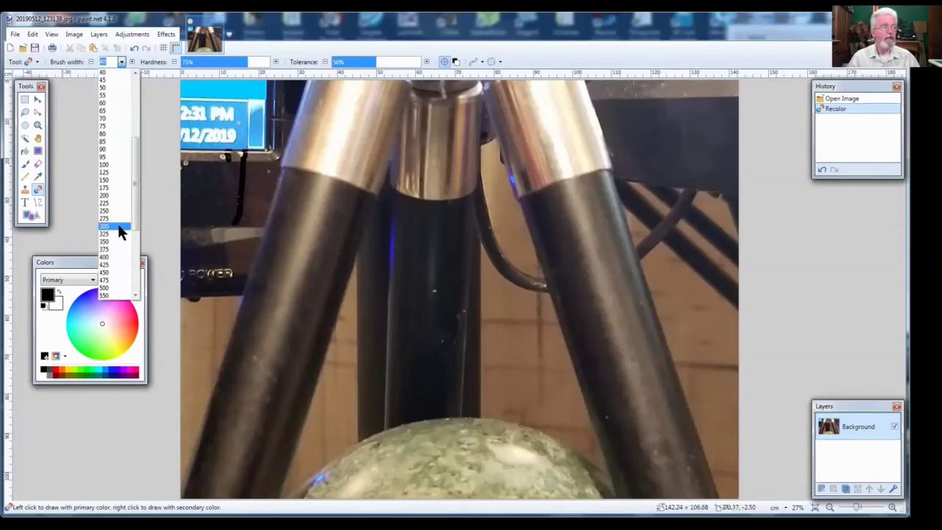
pyautogui.click(119, 179)
pyautogui.moveTo(173, 190)
pyautogui.mouseDown()
pyautogui.moveTo(247, 197)
pyautogui.moveTo(261, 158)
pyautogui.mouseUp()
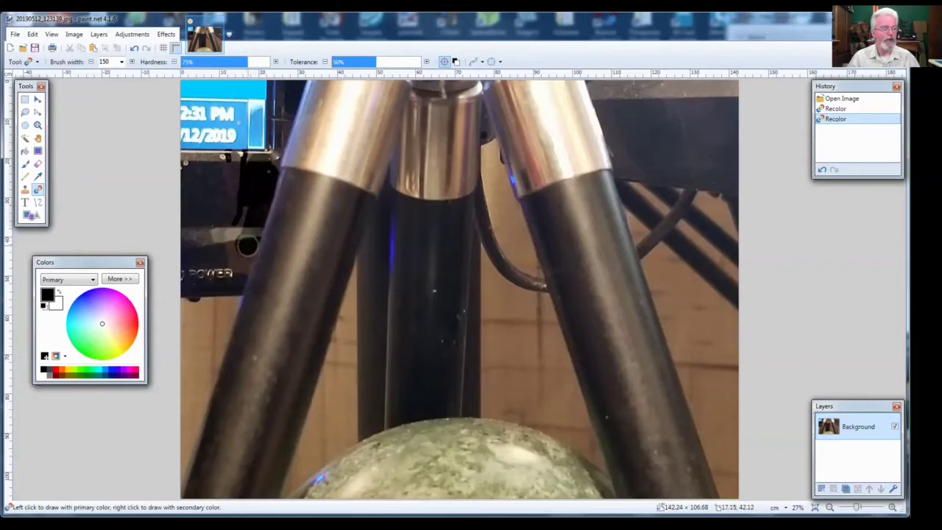
pyautogui.click(247, 244)
pyautogui.moveTo(248, 244)
pyautogui.mouseDown()
pyautogui.moveTo(224, 234)
pyautogui.moveTo(191, 244)
pyautogui.moveTo(215, 243)
pyautogui.moveTo(240, 225)
pyautogui.mouseUp()
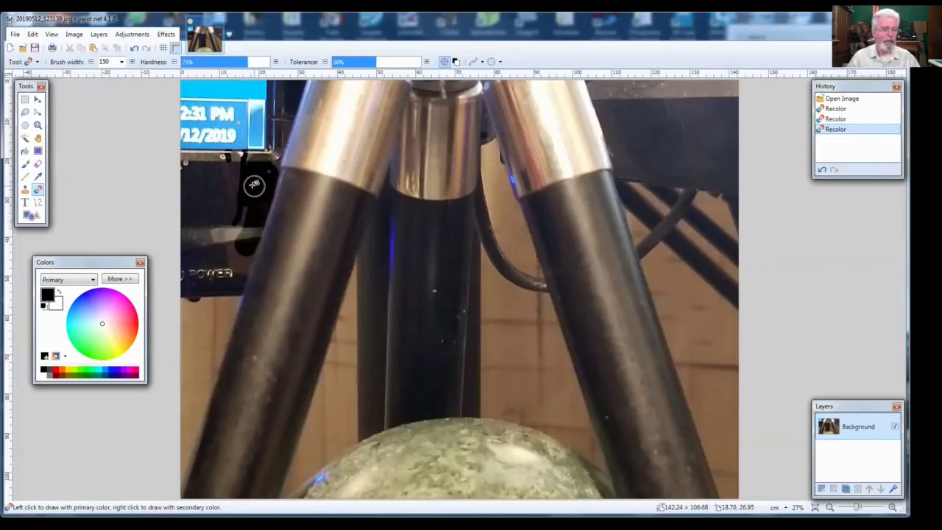
# Step: Open the recently used cut-out version of the photo, 20190512_123139.png
pyautogui.click(14, 34)
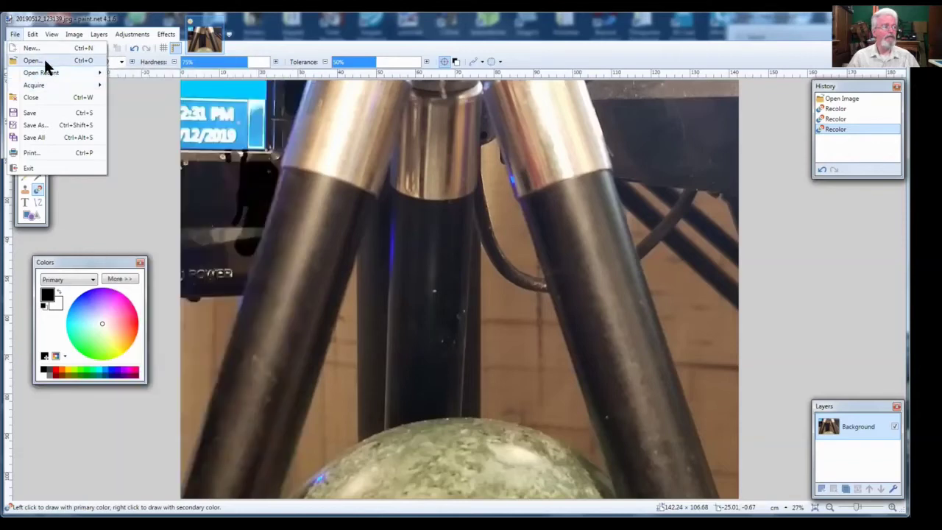
pyautogui.moveTo(45, 74)
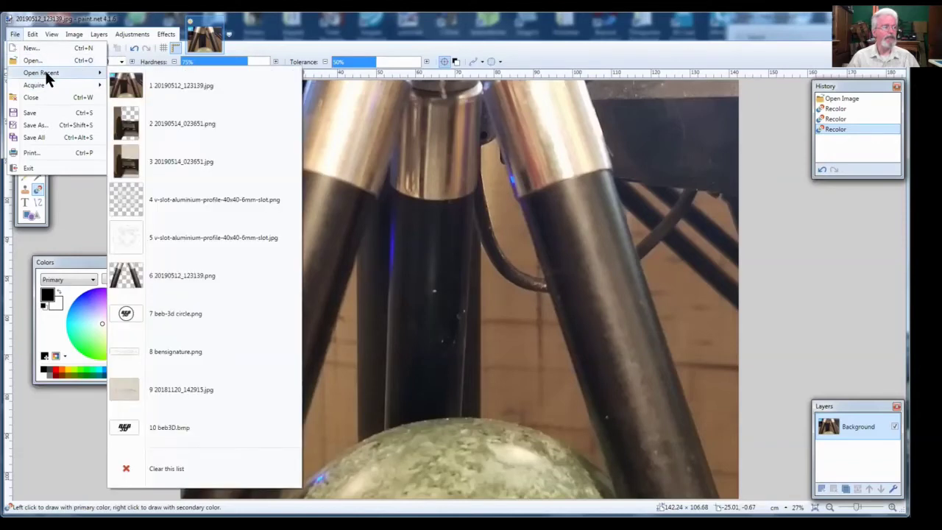
pyautogui.click(167, 275)
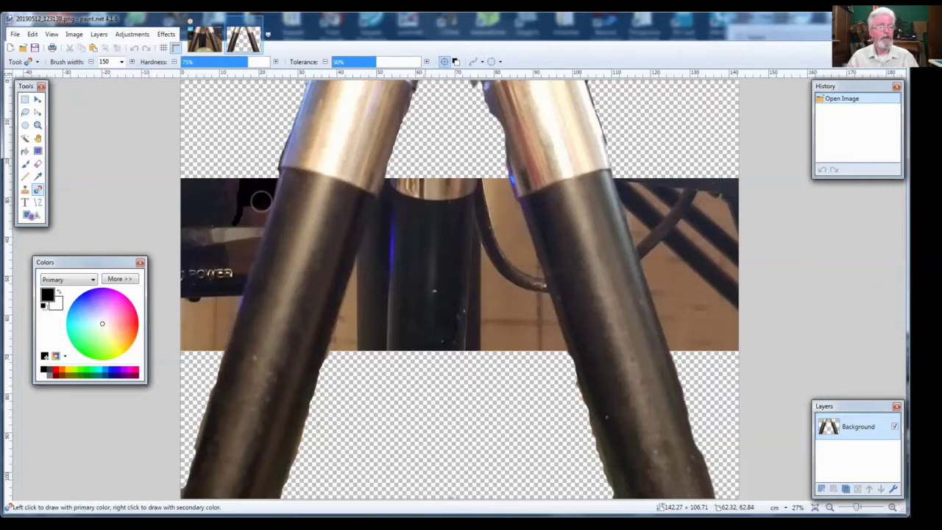
# Step: Examine the background areas between and around the two tripod legs in the cut-out image
pyautogui.moveTo(425, 327)
pyautogui.mouseDown()
pyautogui.moveTo(451, 312)
pyautogui.moveTo(444, 292)
pyautogui.moveTo(490, 273)
pyautogui.mouseUp()
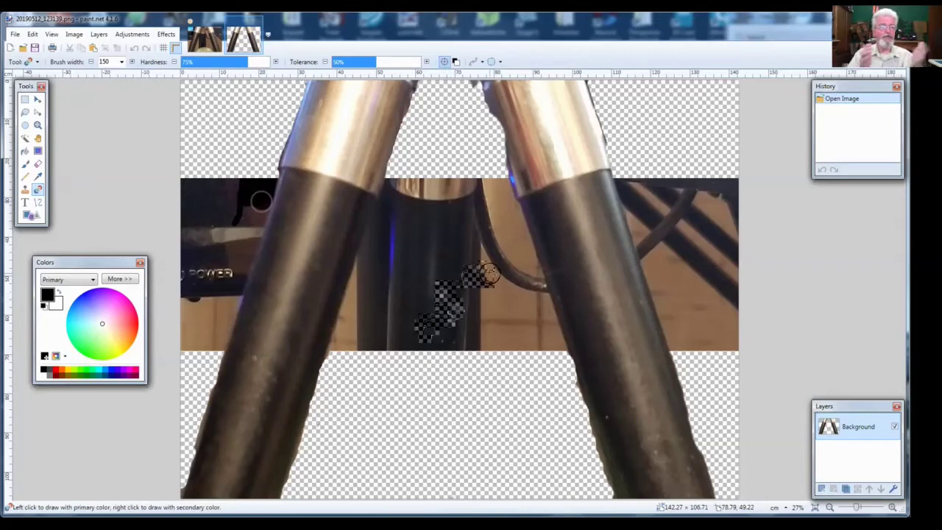
pyautogui.moveTo(490, 274)
pyautogui.mouseDown()
pyautogui.moveTo(437, 222)
pyautogui.moveTo(308, 189)
pyautogui.moveTo(277, 167)
pyautogui.moveTo(508, 186)
pyautogui.mouseUp()
pyautogui.moveTo(611, 175); pyautogui.dragTo(623, 183)
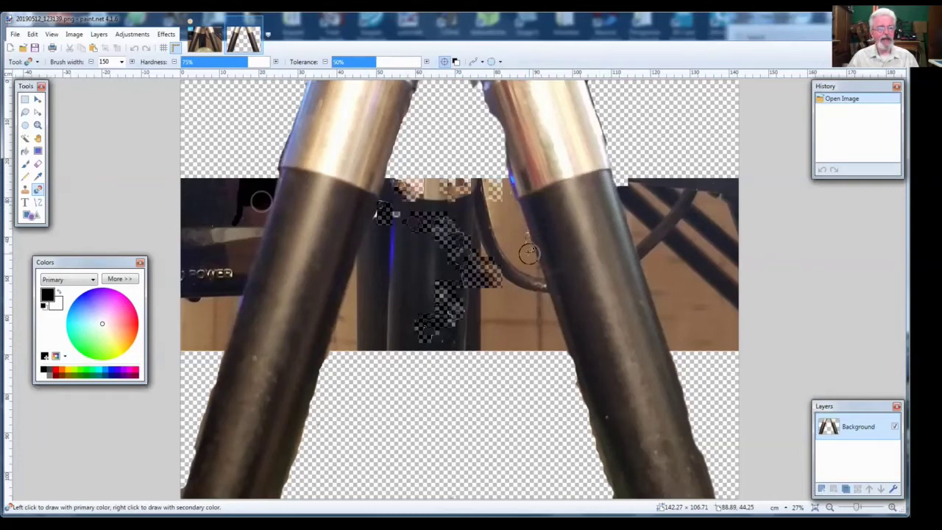
pyautogui.moveTo(529, 252); pyautogui.dragTo(528, 239)
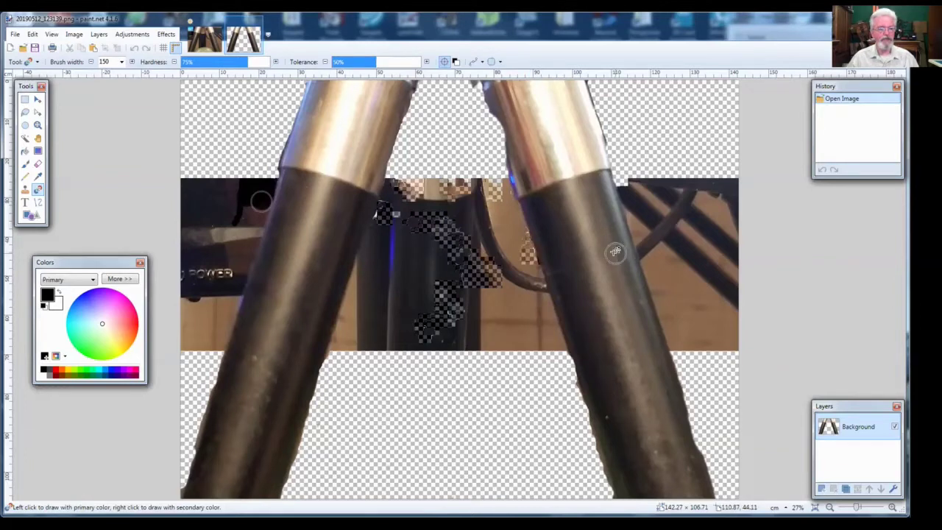
pyautogui.click(647, 257)
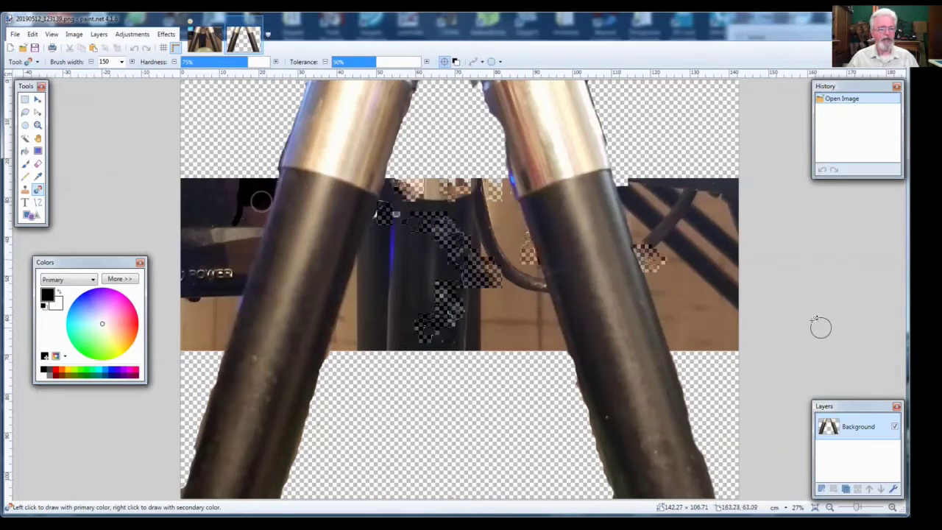
pyautogui.moveTo(659, 188); pyautogui.dragTo(688, 193)
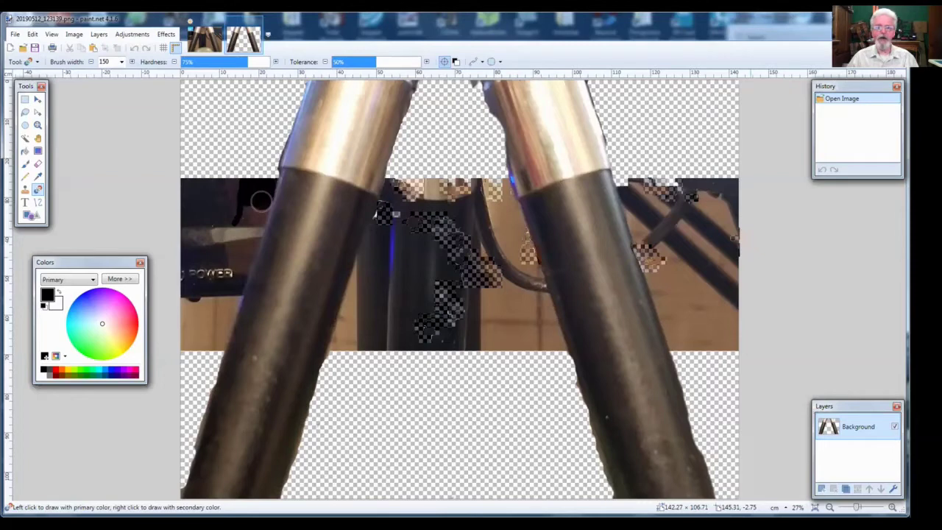
pyautogui.click(666, 296)
pyautogui.click(660, 319)
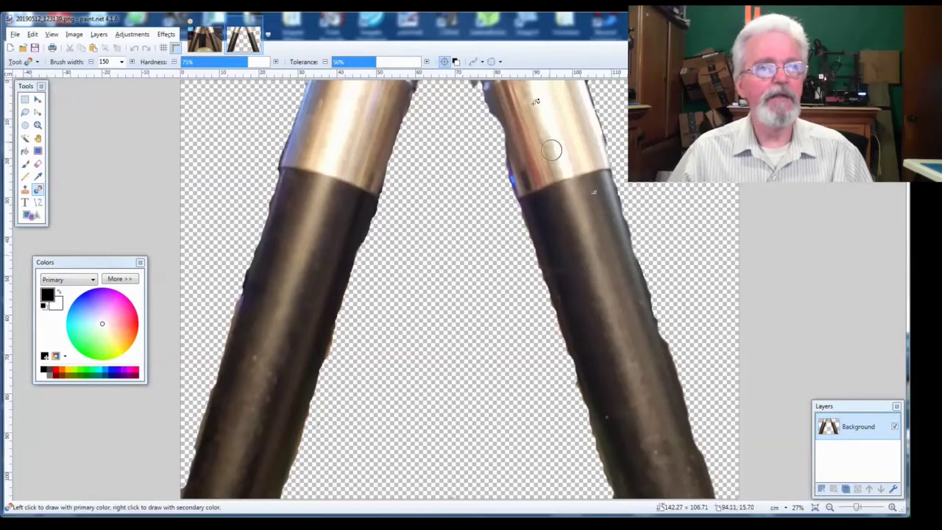
# Step: Switch to DesignSpark Mechanical and create a new design
pyautogui.click(536, 31)
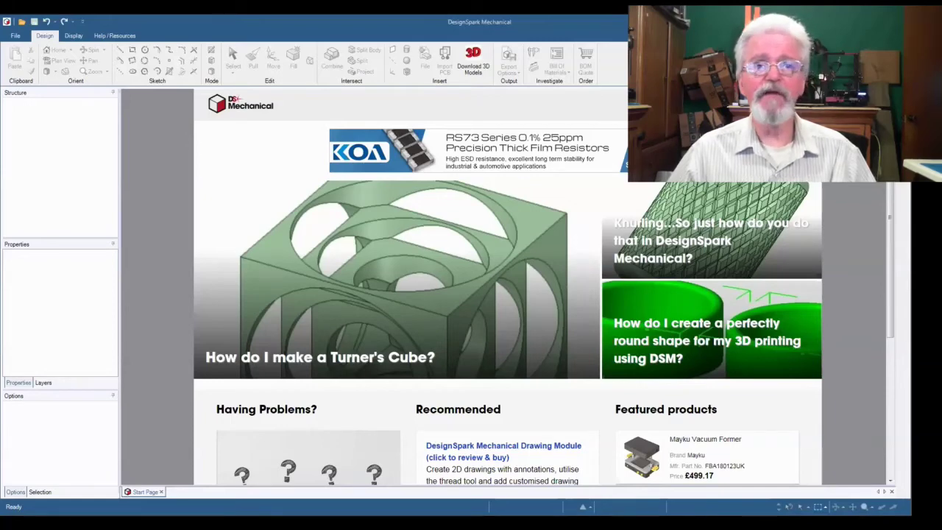
pyautogui.click(13, 37)
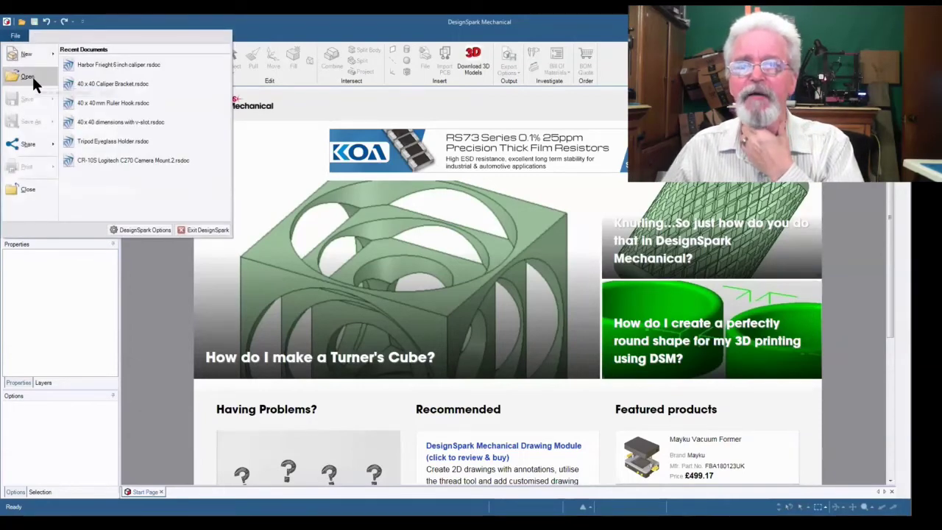
pyautogui.moveTo(29, 54)
pyautogui.click(121, 64)
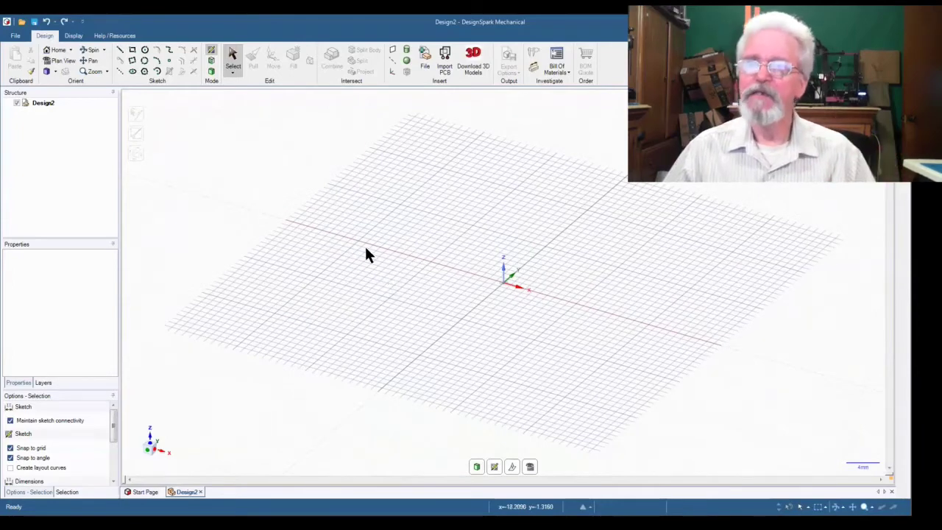
# Step: Insert the image file 20190512_123139.png from the Pictures library into the design, filtering the file types to image files
pyautogui.click(428, 57)
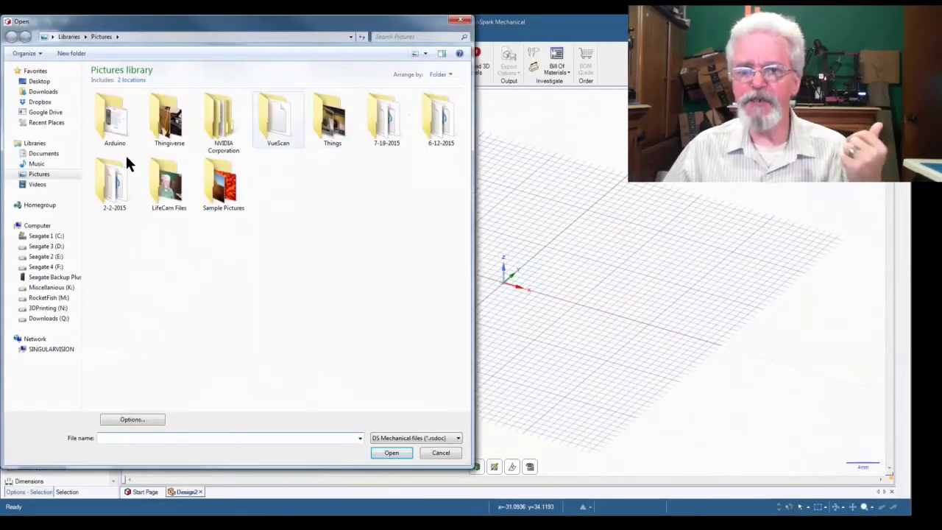
pyautogui.click(58, 178)
pyautogui.click(449, 438)
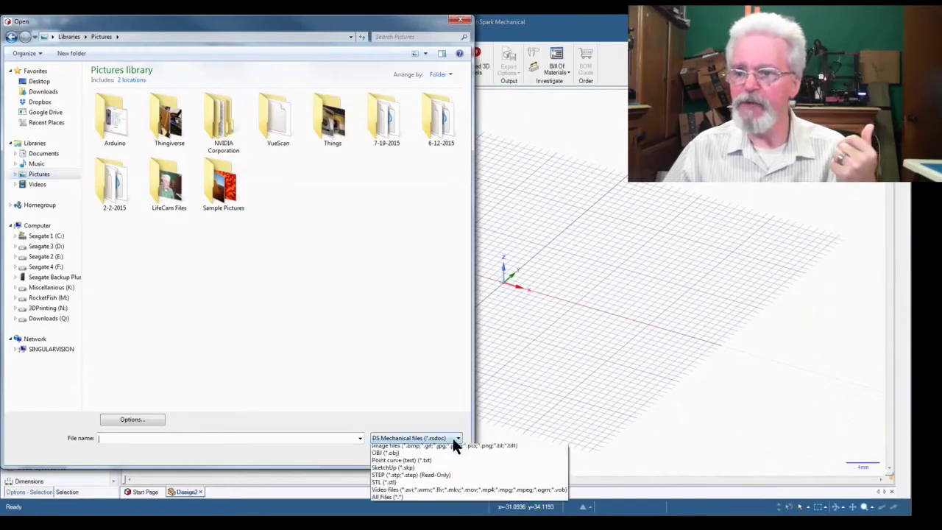
pyautogui.click(456, 456)
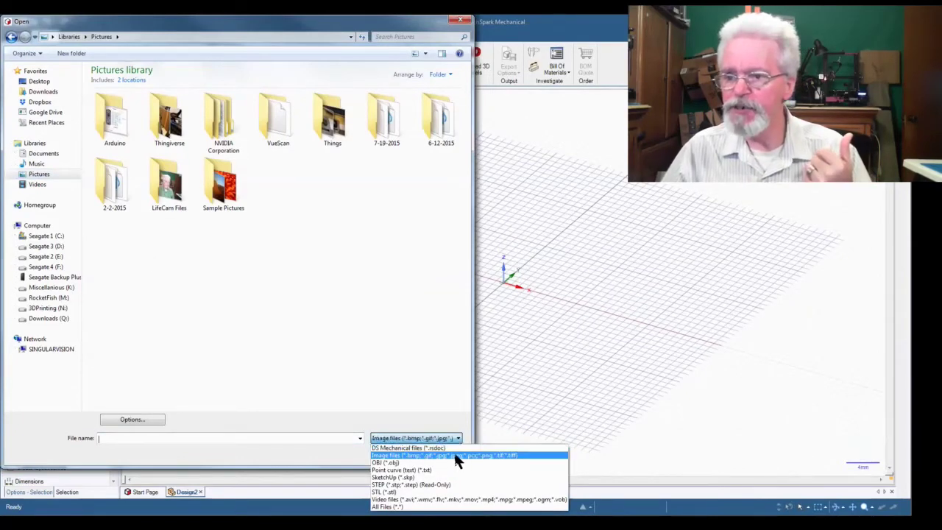
pyautogui.click(140, 271)
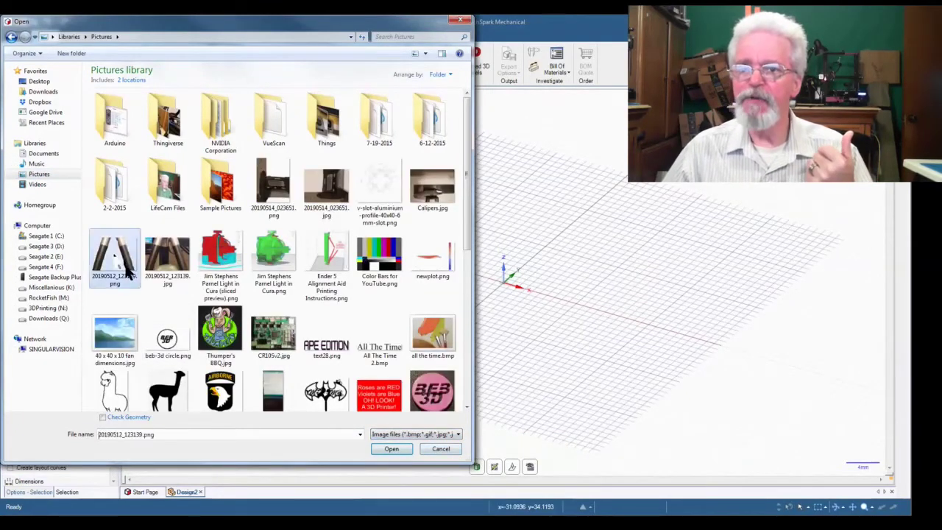
pyautogui.click(399, 449)
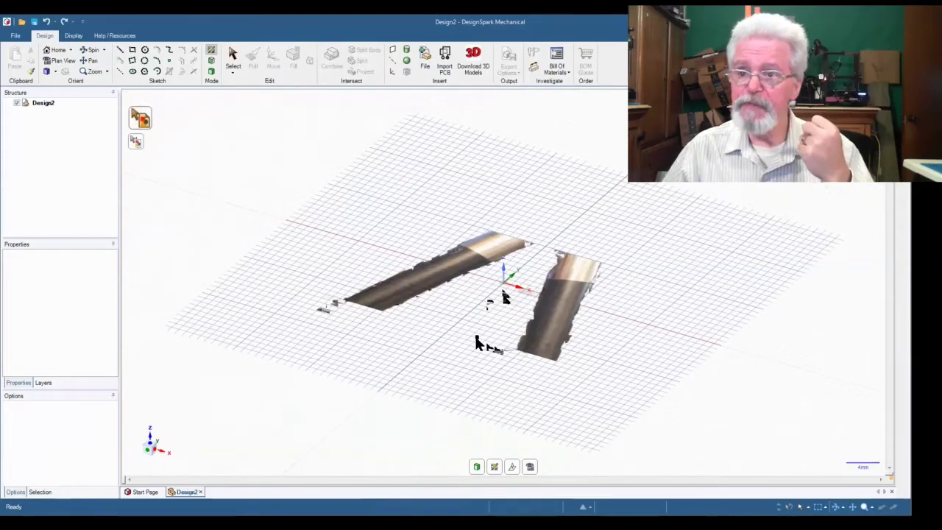
# Step: Place the tripod leg image flat on the grid beyond the origin, along the positive Y axis
pyautogui.moveTo(505, 297); pyautogui.dragTo(550, 252)
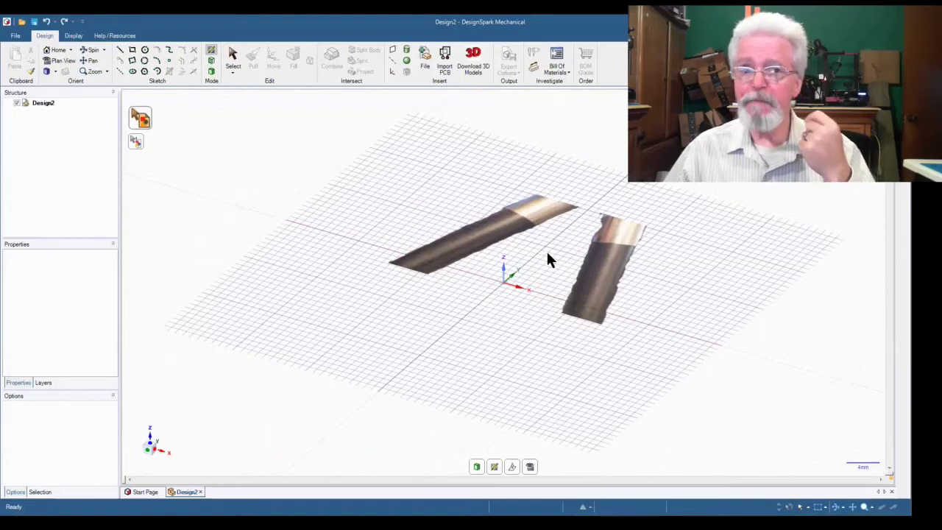
pyautogui.moveTo(548, 255); pyautogui.dragTo(576, 220)
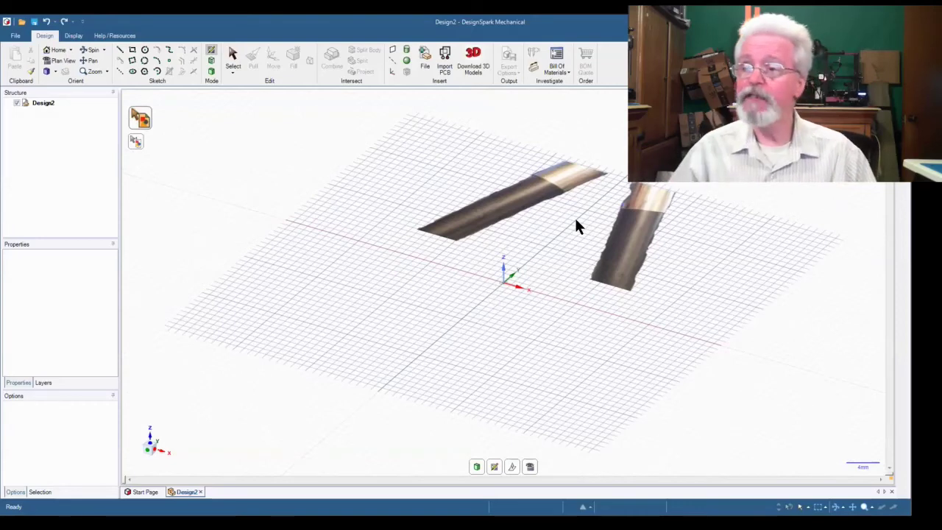
pyautogui.moveTo(576, 221)
pyautogui.mouseDown()
pyautogui.moveTo(555, 247)
pyautogui.moveTo(573, 221)
pyautogui.mouseUp()
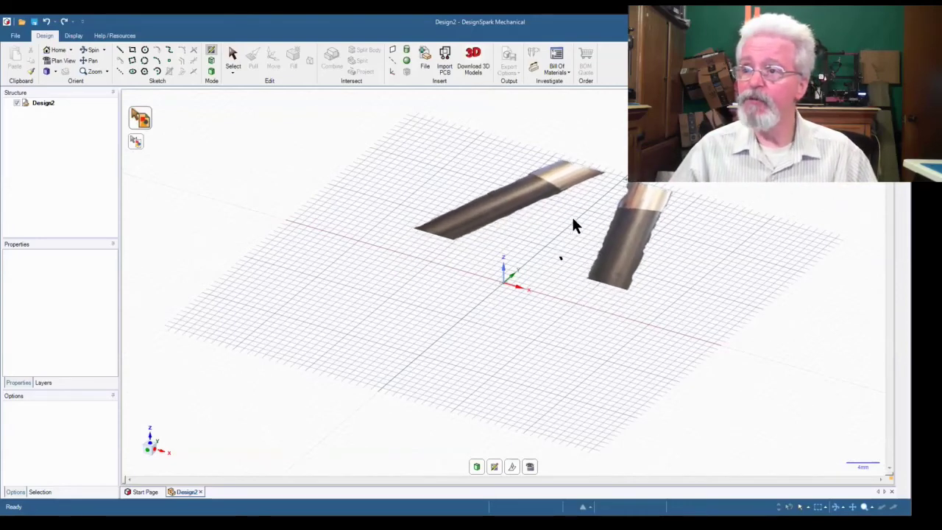
pyautogui.press('Escape')
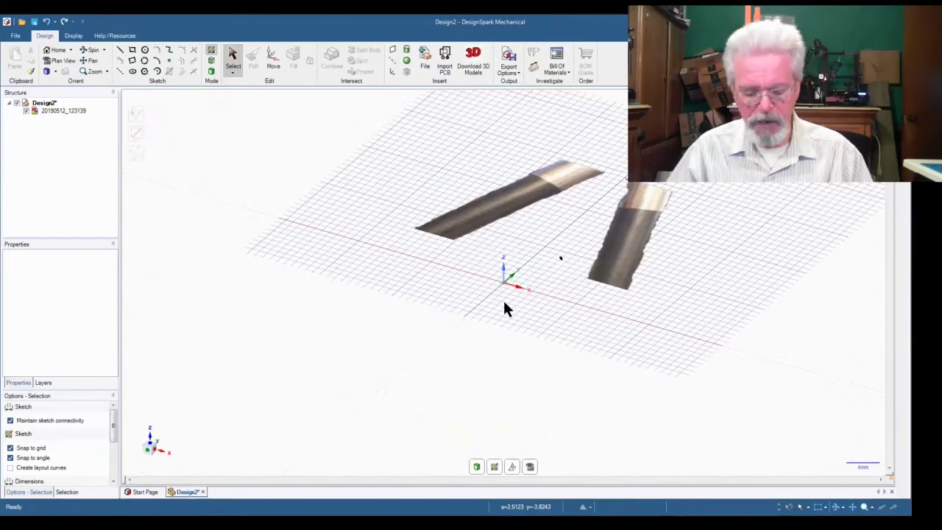
# Step: View the sketch grid squarely in plan view and select the tripod leg image
pyautogui.scroll(2, 505, 323)
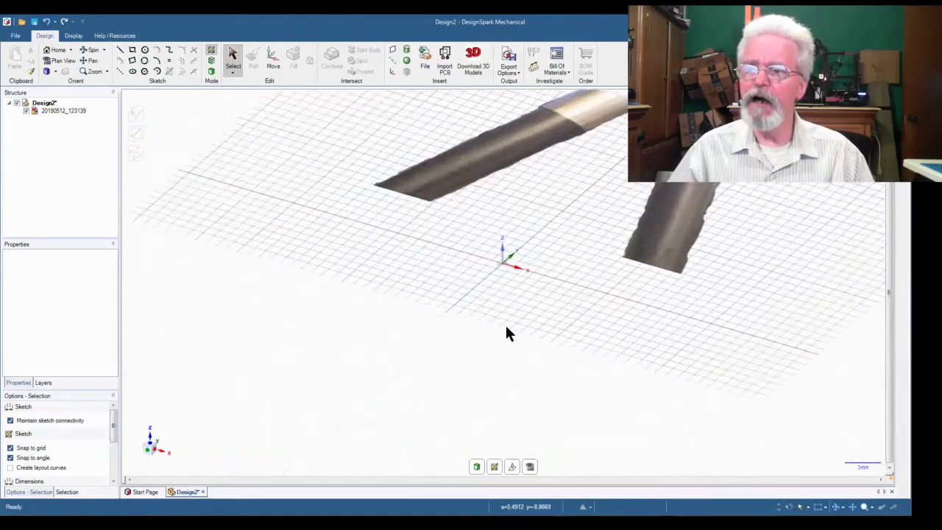
pyautogui.scroll(-2, 504, 323)
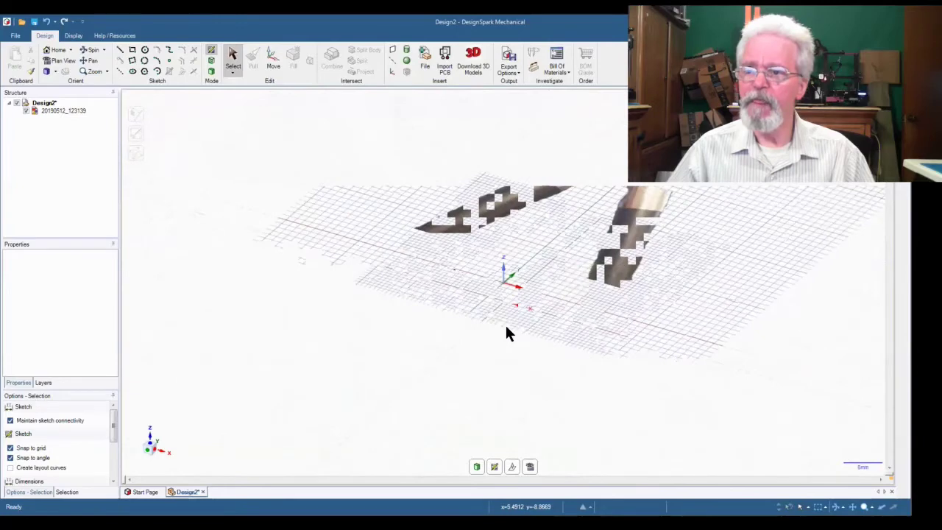
pyautogui.press('v')
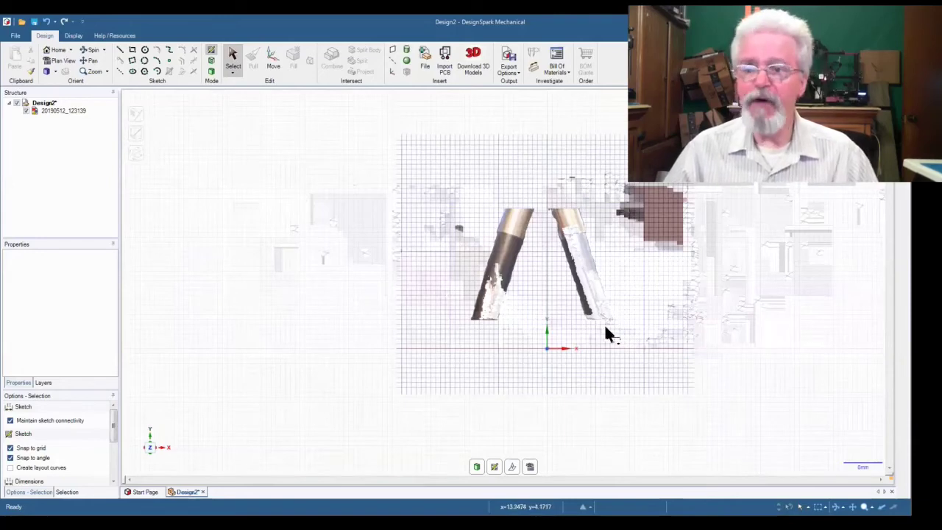
pyautogui.click(601, 319)
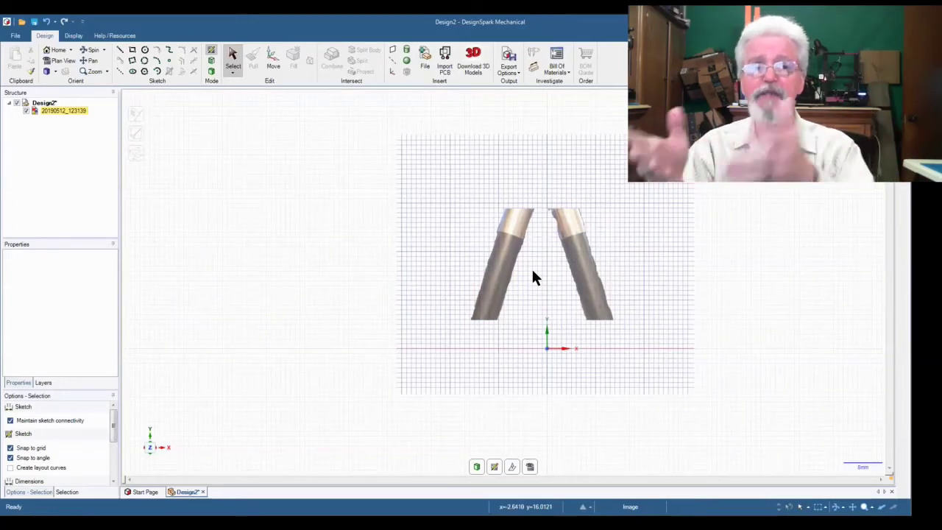
pyautogui.click(593, 216)
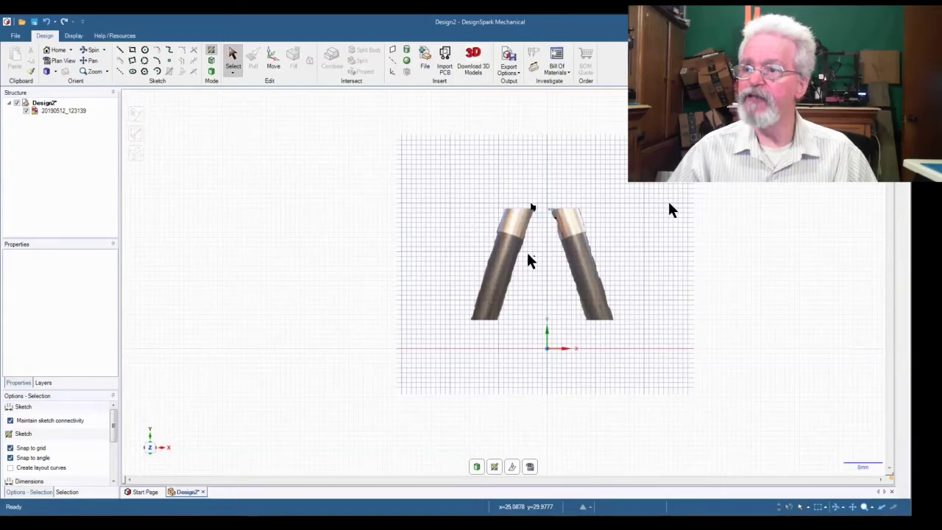
pyautogui.click(579, 223)
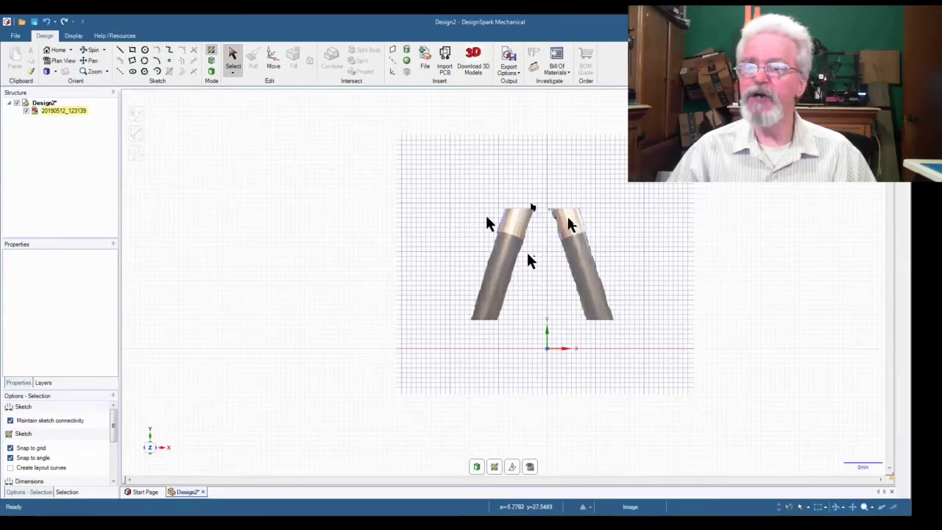
pyautogui.click(492, 276)
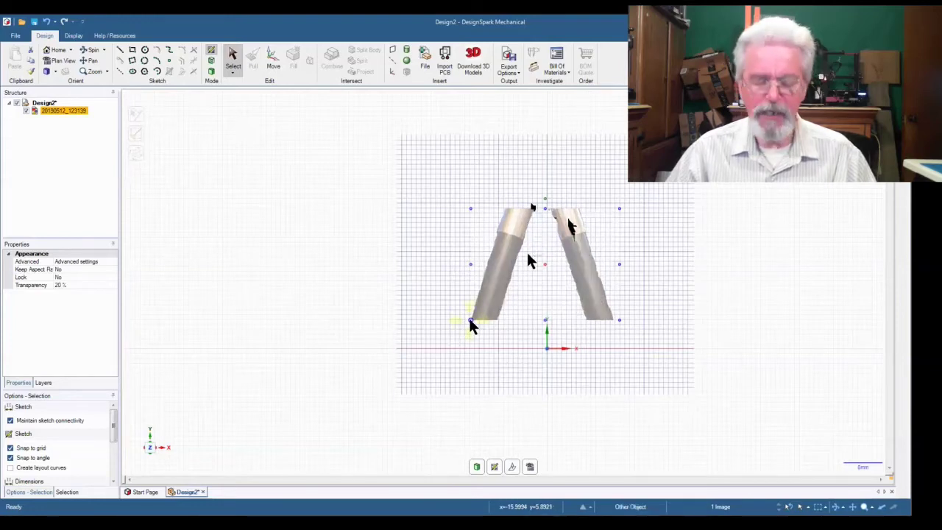
# Step: Enlarge the tripod leg image proportionally to well over twice its size from its lower-left corner, without snapping to the grid
pyautogui.press('shift')
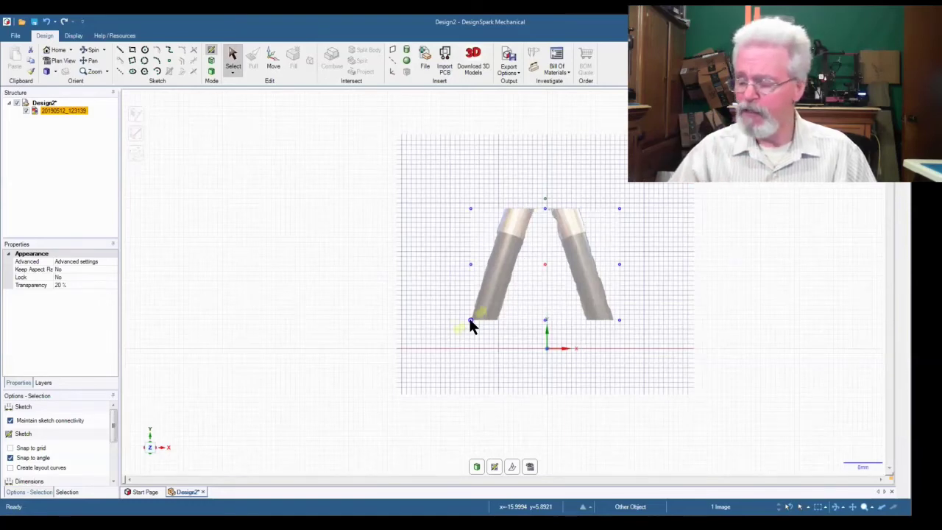
pyautogui.moveTo(470, 322); pyautogui.dragTo(166, 421)
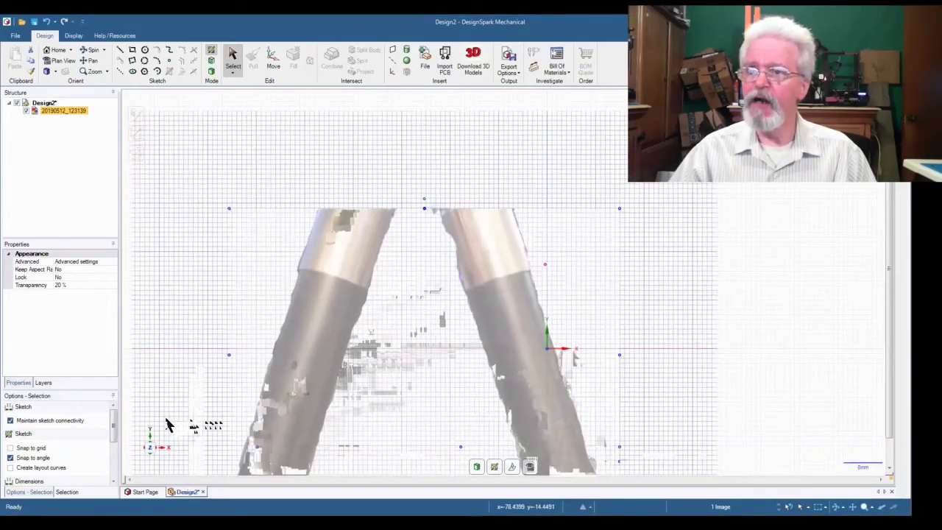
pyautogui.moveTo(166, 421); pyautogui.dragTo(163, 421)
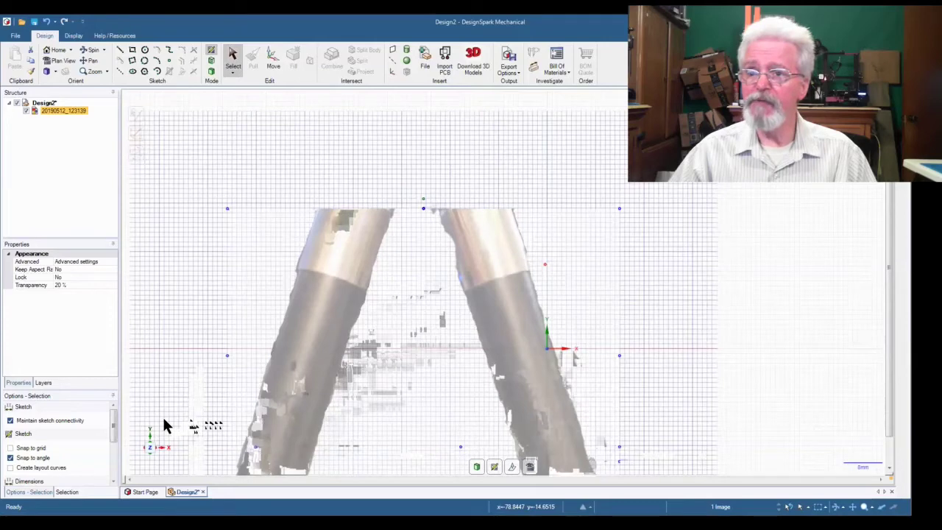
pyautogui.moveTo(165, 421); pyautogui.dragTo(177, 415)
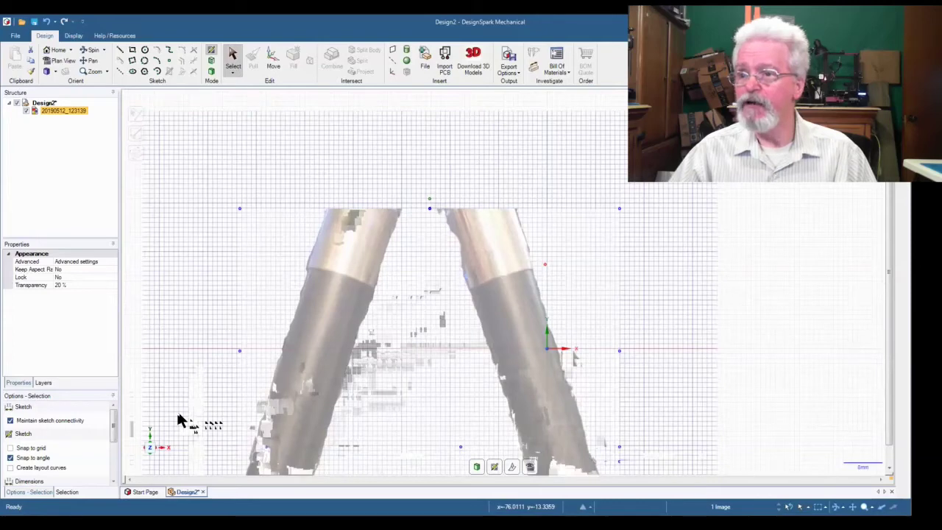
pyautogui.moveTo(177, 416); pyautogui.dragTo(87, 416)
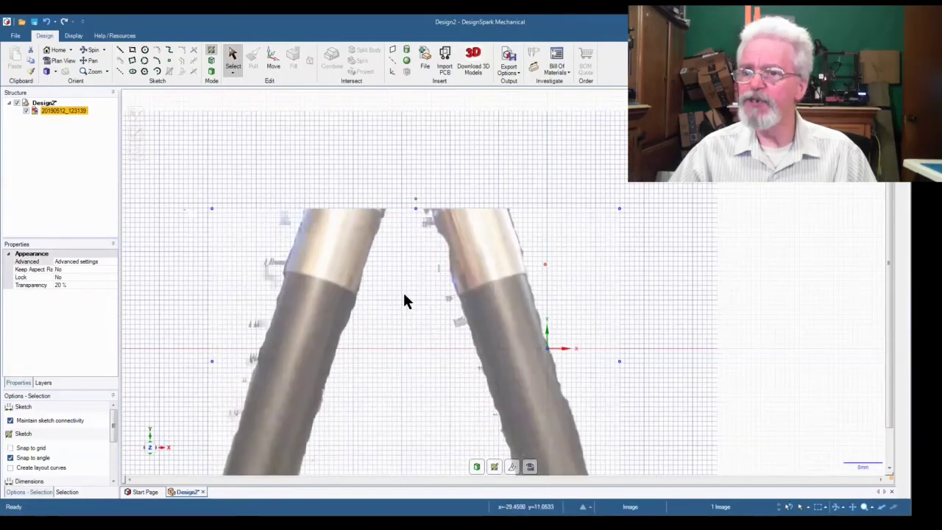
# Step: Shift the image up and toward negative X, and fine-tune its size proportionally from its upper-right corner
pyautogui.moveTo(404, 295); pyautogui.dragTo(379, 278)
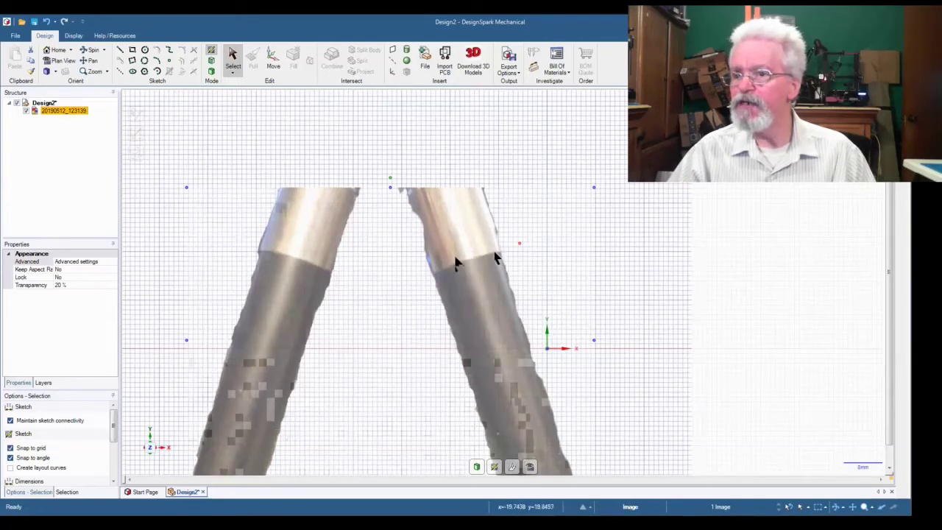
pyautogui.press('shift')
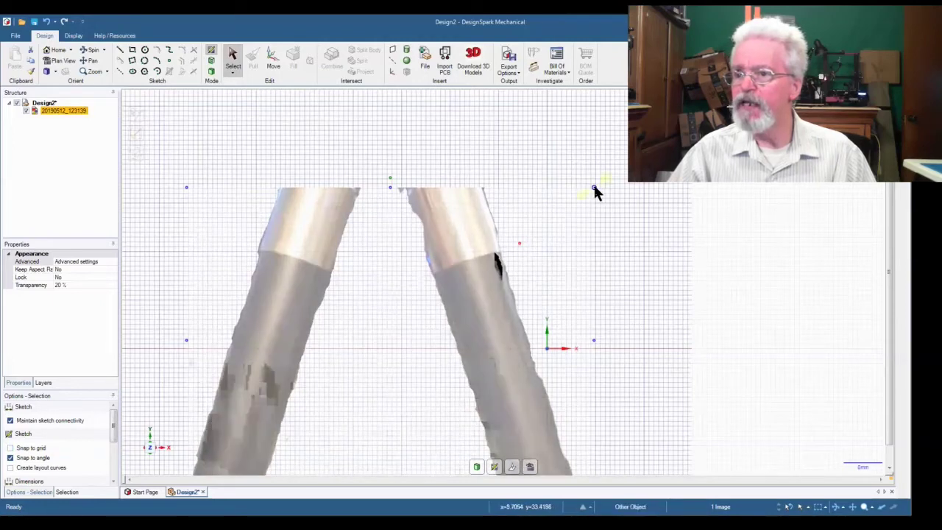
pyautogui.moveTo(594, 188); pyautogui.dragTo(606, 187)
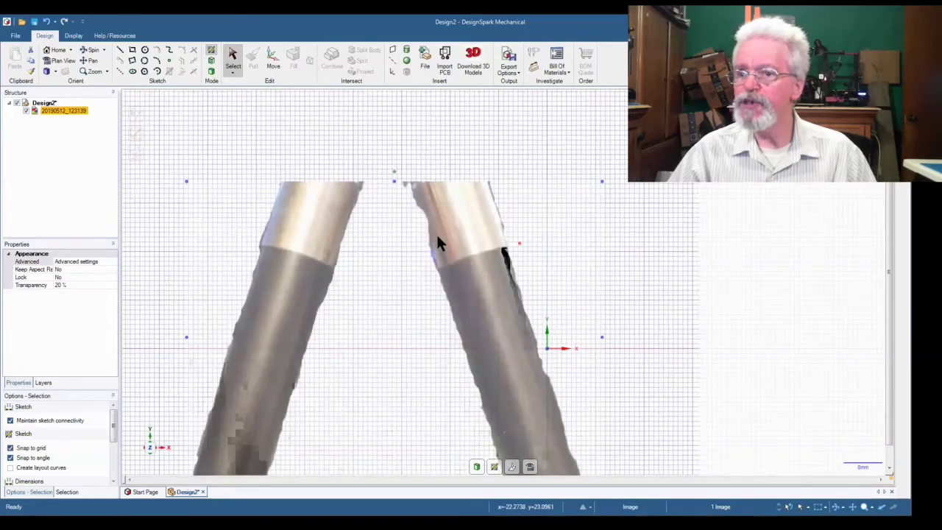
pyautogui.moveTo(439, 244); pyautogui.dragTo(439, 247)
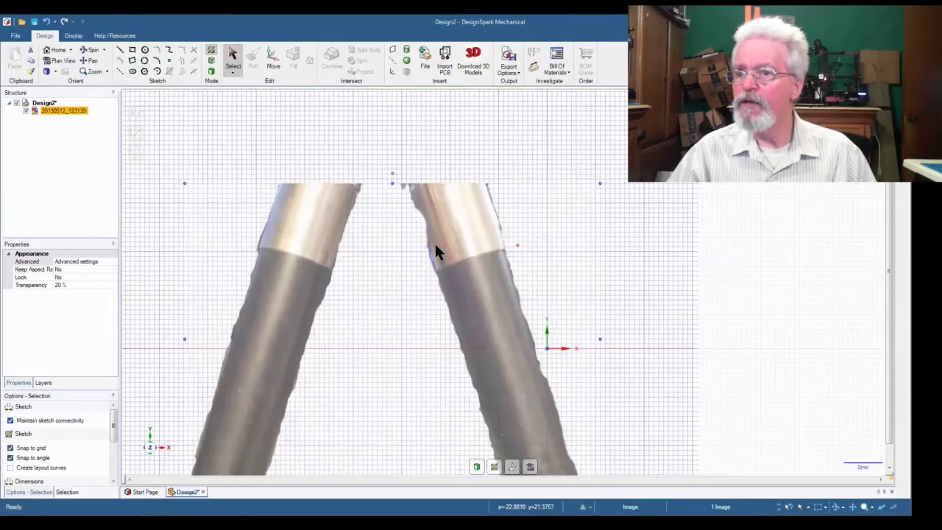
pyautogui.moveTo(437, 251); pyautogui.dragTo(436, 254)
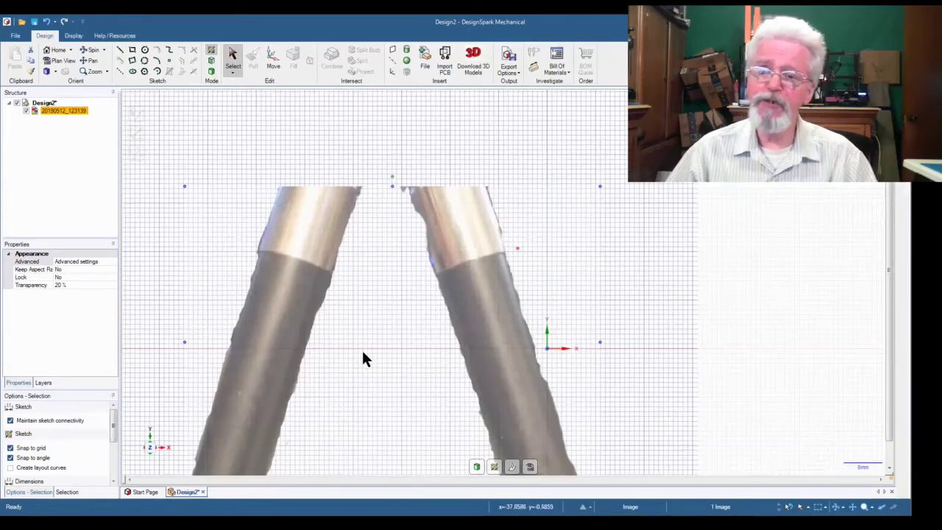
# Step: Change to 3D mode, start a sketch on the image's own plane, and clear the selection
pyautogui.press('d')
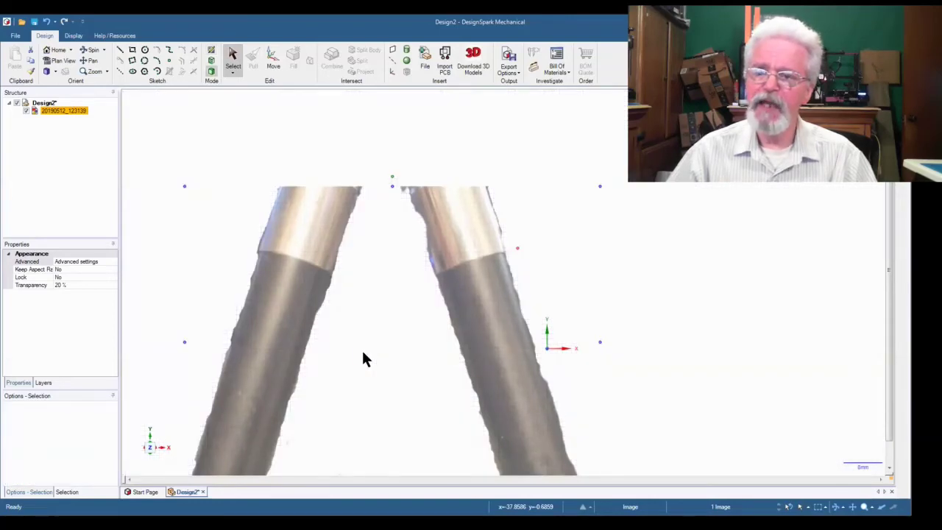
pyautogui.moveTo(362, 358)
pyautogui.mouseDown(button='middle')
pyautogui.moveTo(385, 388)
pyautogui.moveTo(422, 402)
pyautogui.moveTo(490, 386)
pyautogui.moveTo(376, 362)
pyautogui.mouseUp(button='middle')
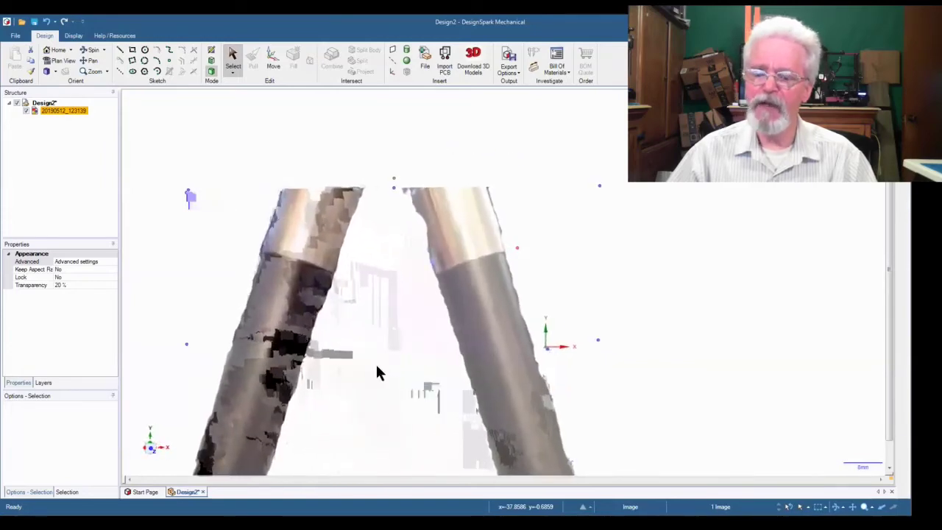
pyautogui.press('k')
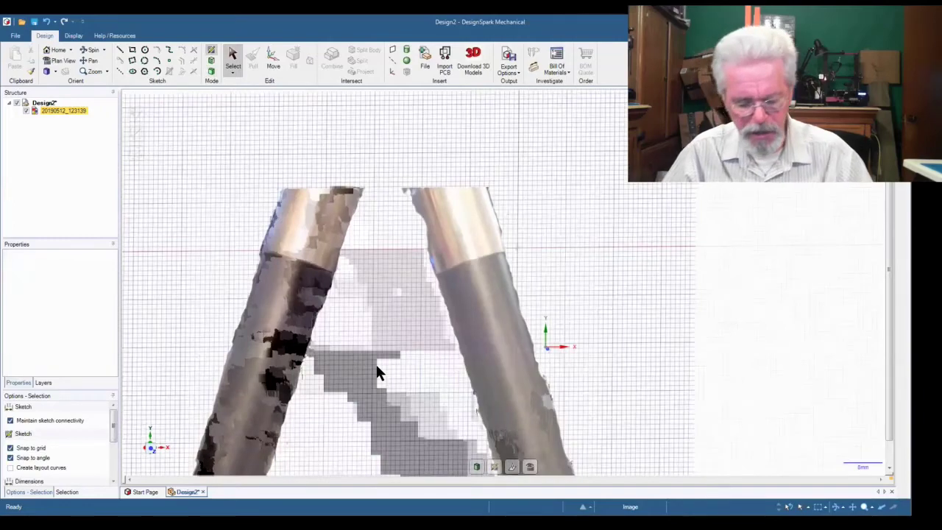
pyautogui.moveTo(385, 335)
pyautogui.mouseDown(button='middle')
pyautogui.moveTo(245, 290)
pyautogui.moveTo(290, 297)
pyautogui.moveTo(233, 288)
pyautogui.moveTo(236, 298)
pyautogui.moveTo(370, 330)
pyautogui.mouseUp(button='middle')
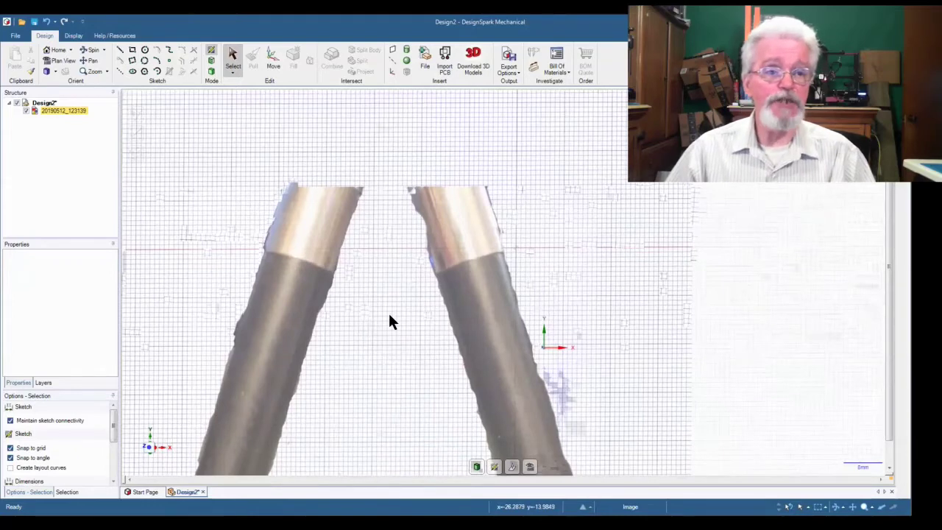
pyautogui.click(235, 153)
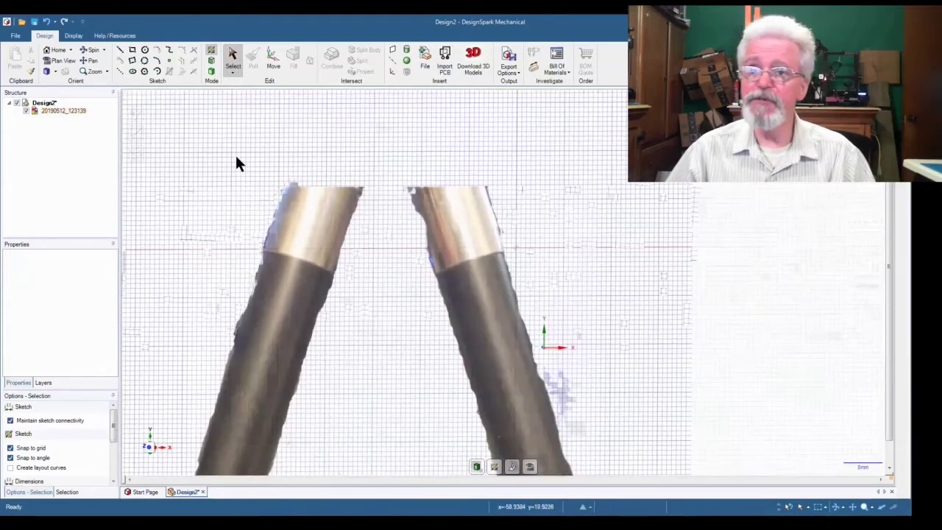
# Step: Nudge the image up slightly and draw a line about 42 mm long down the outer edge of the left leg's dark section
pyautogui.click(120, 52)
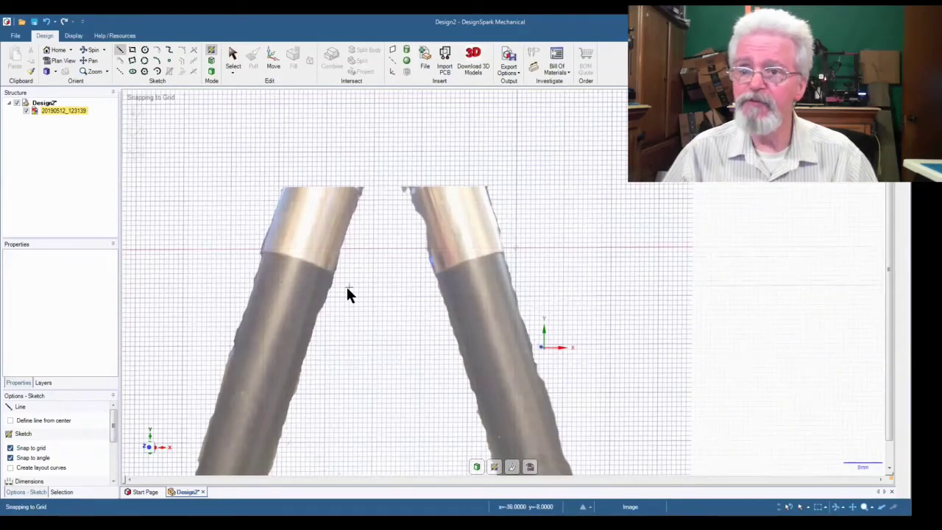
pyautogui.click(234, 58)
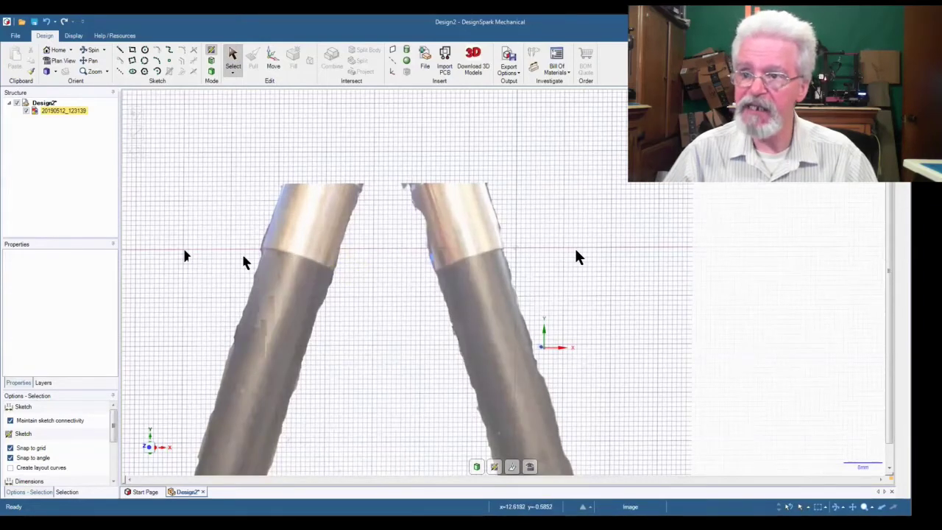
pyautogui.click(120, 49)
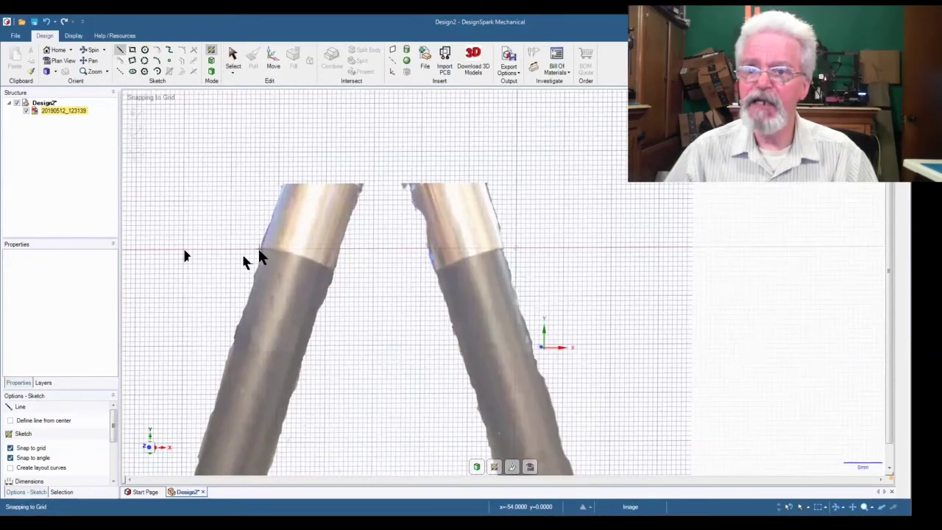
pyautogui.click(244, 247)
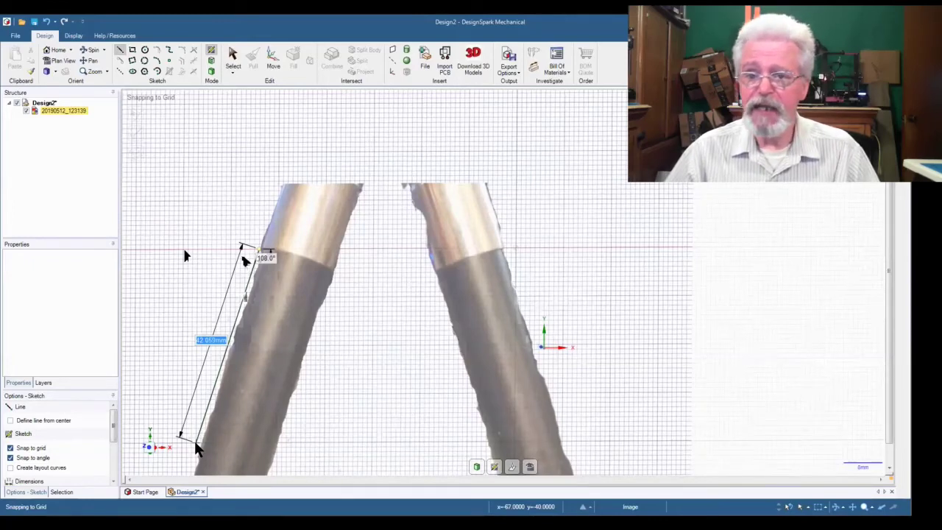
pyautogui.click(196, 446)
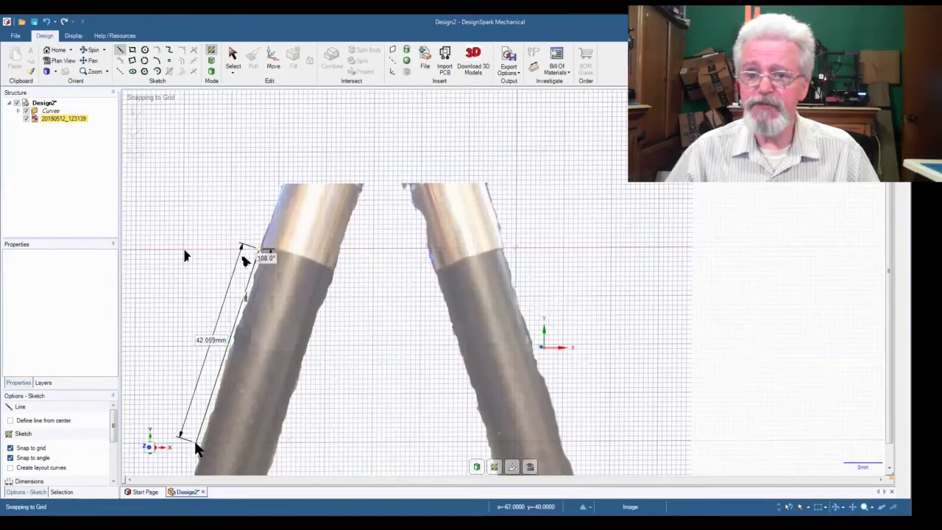
# Step: Draw a second line about 38 mm long along the left leg's inner edge, adjusting its upper end to meet the seam
pyautogui.click(337, 269)
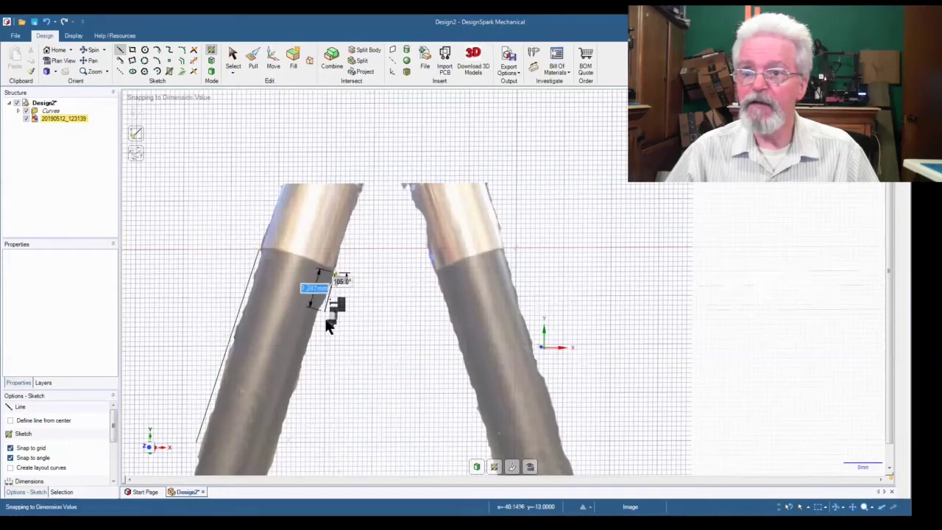
pyautogui.click(285, 449)
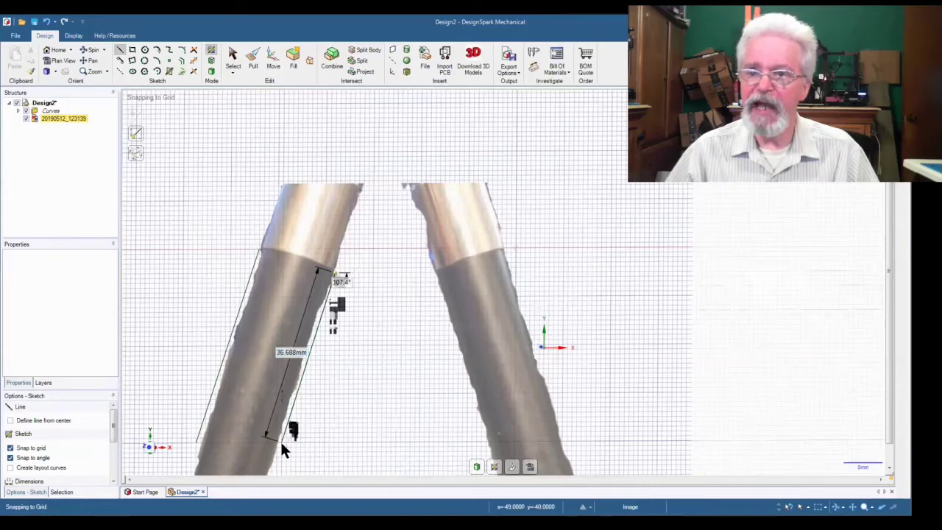
pyautogui.click(232, 58)
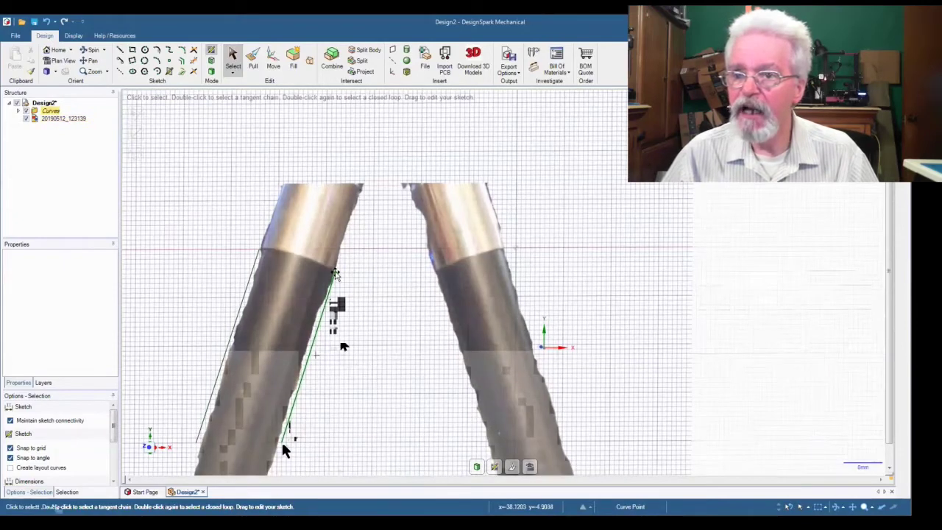
pyautogui.moveTo(334, 273)
pyautogui.mouseDown()
pyautogui.moveTo(346, 253)
pyautogui.moveTo(340, 263)
pyautogui.mouseUp()
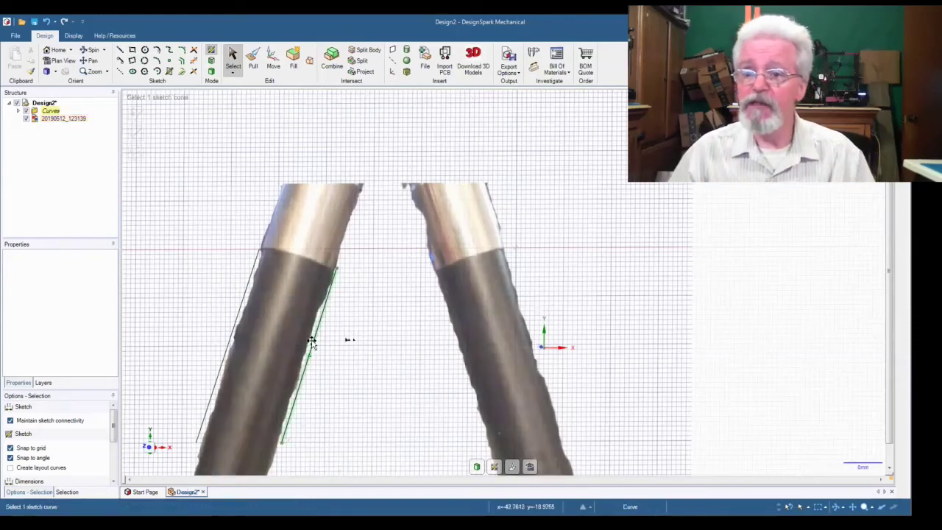
# Step: Measure the minimum distance between the two lines traced along the left leg's edges
pyautogui.click(234, 328)
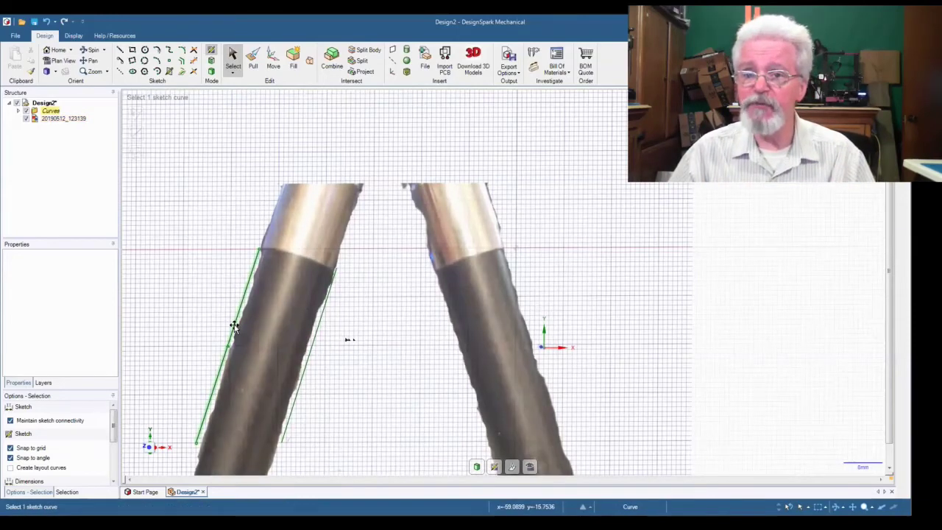
pyautogui.click(234, 328)
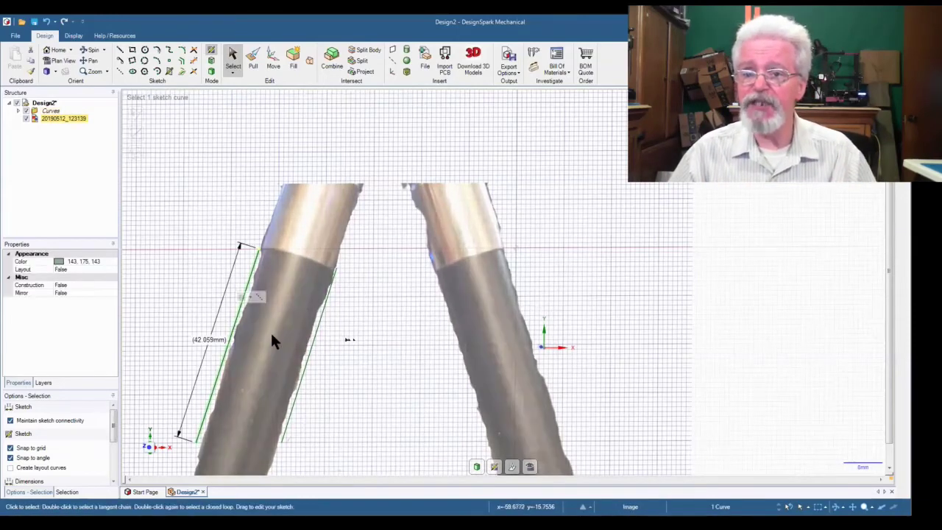
pyautogui.keyDown('ctrl'); pyautogui.click(315, 342); pyautogui.keyUp('ctrl')
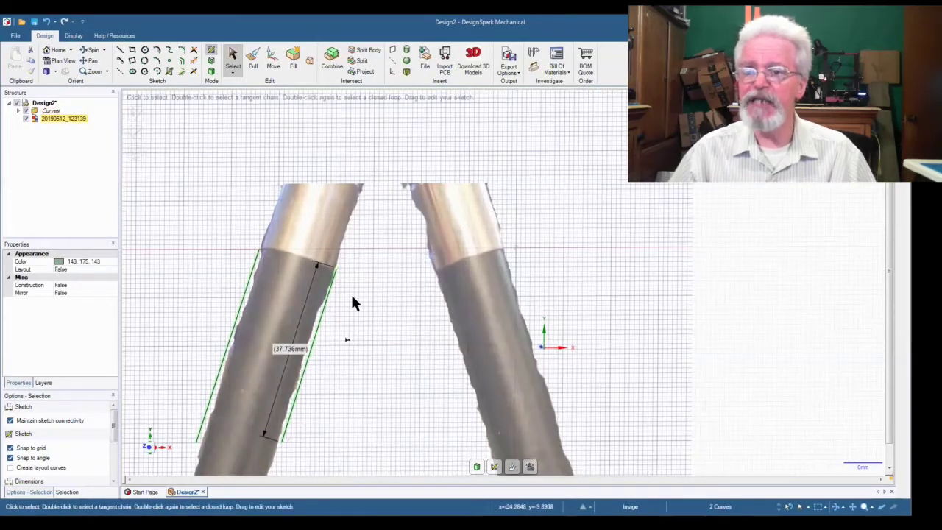
pyautogui.click(533, 55)
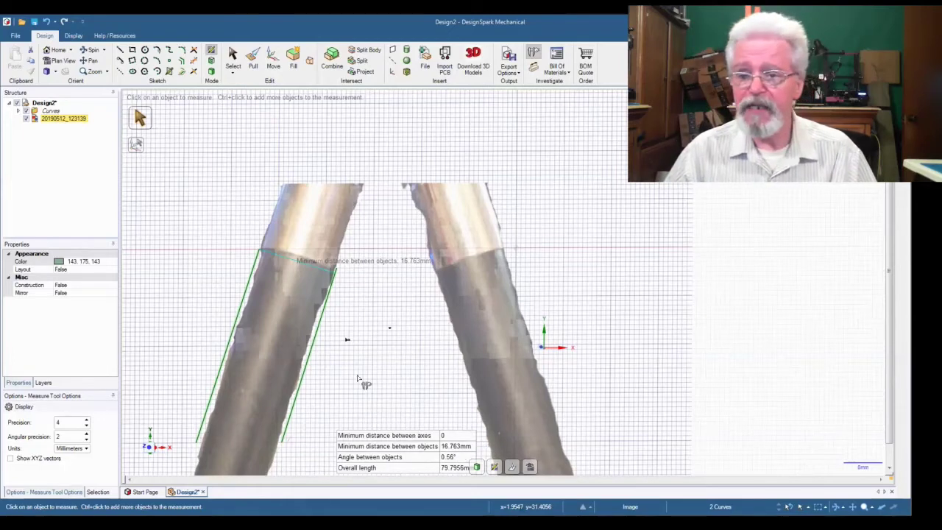
# Step: Move both traced lines inward so they sit closer to the left leg's outer and inner edges
pyautogui.press('Escape')
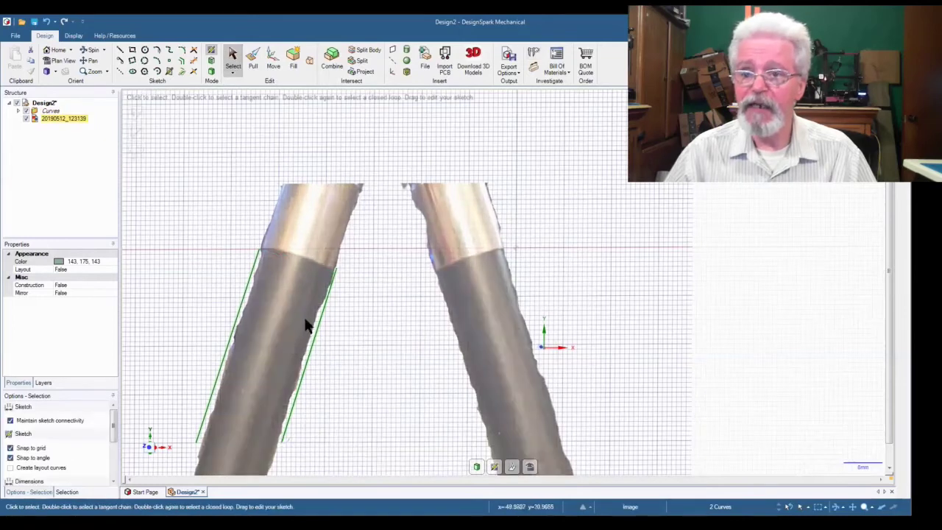
pyautogui.click(327, 368)
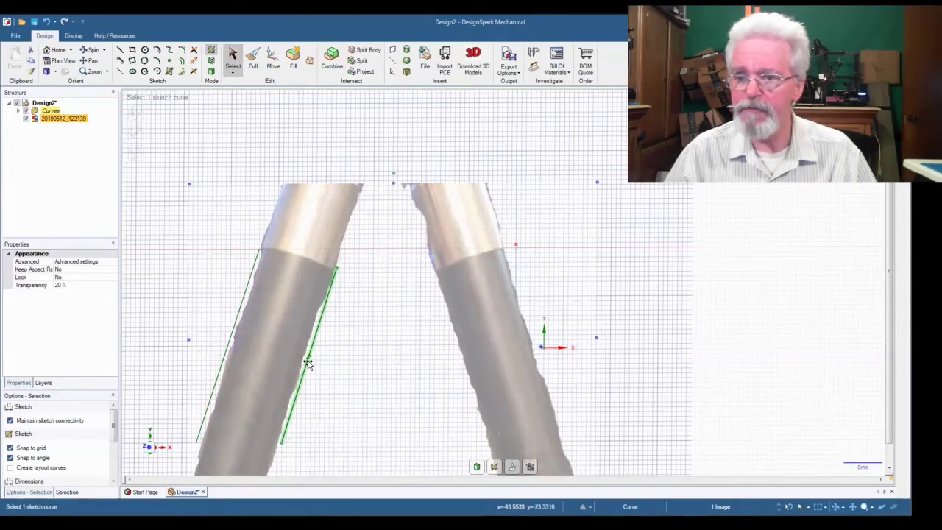
pyautogui.click(307, 362)
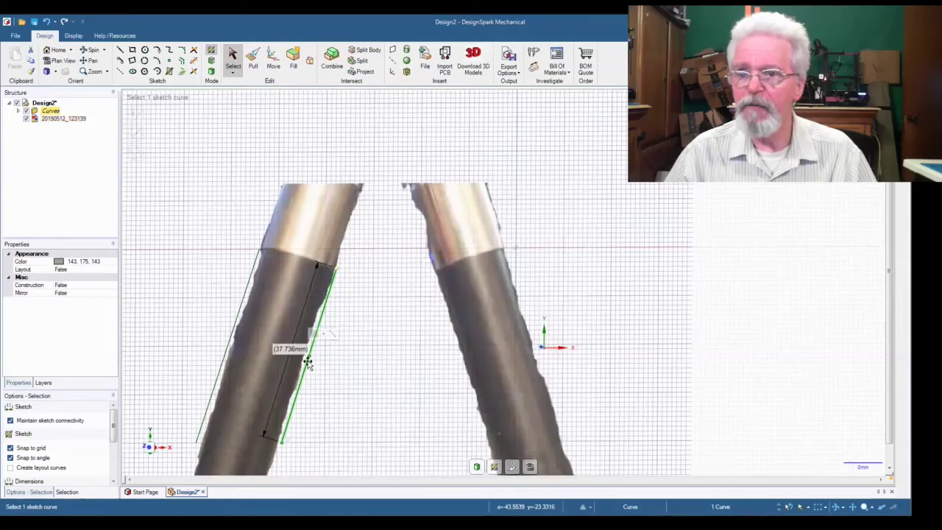
pyautogui.click(232, 342)
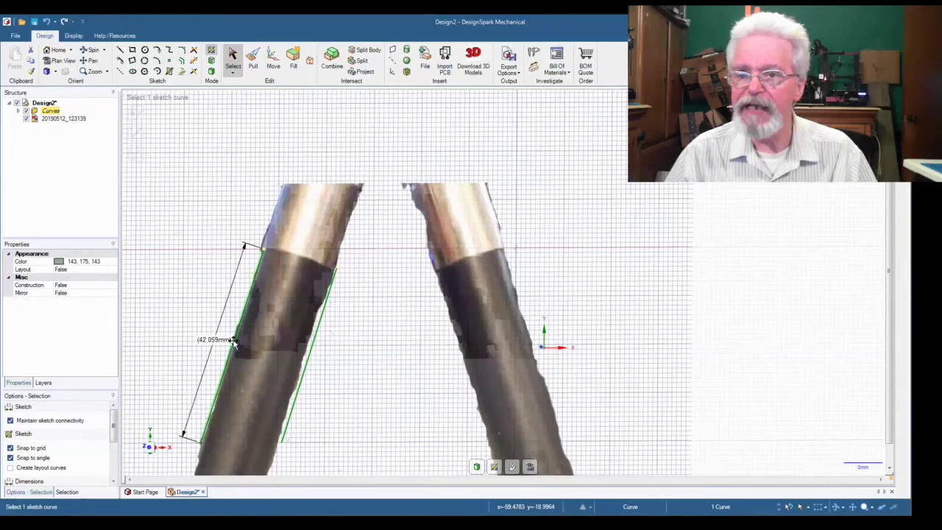
pyautogui.click(305, 357)
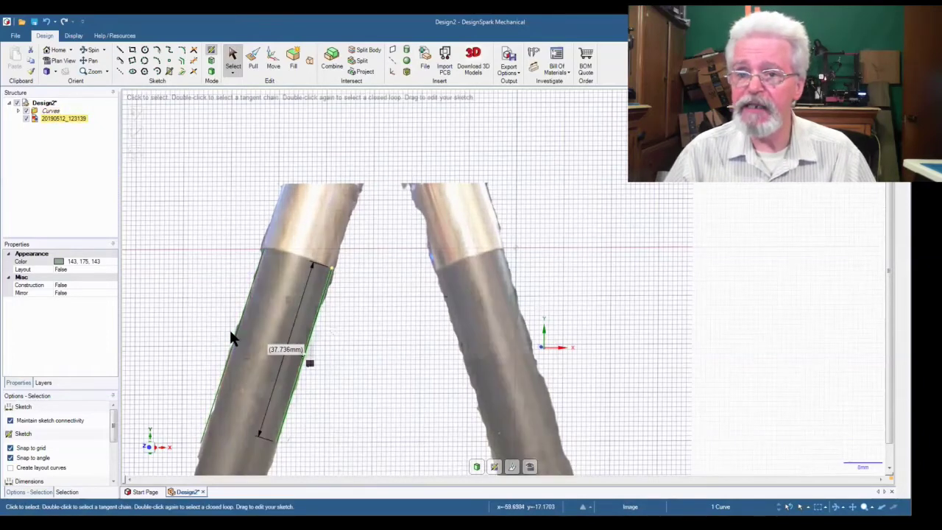
# Step: Measure the minimum distance between the two repositioned lines on the left leg, and clear the selection
pyautogui.keyDown('ctrl'); pyautogui.click(234, 332); pyautogui.keyUp('ctrl')
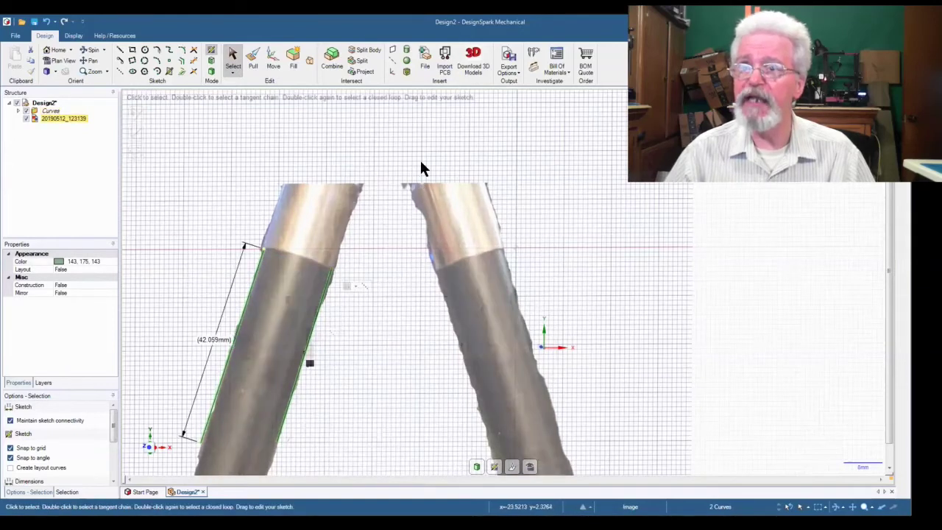
pyautogui.click(533, 55)
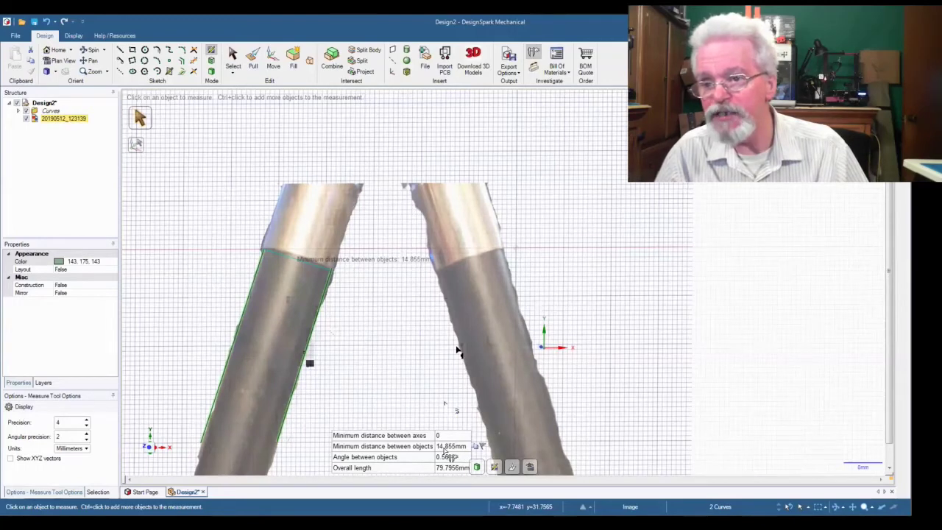
pyautogui.click(351, 382)
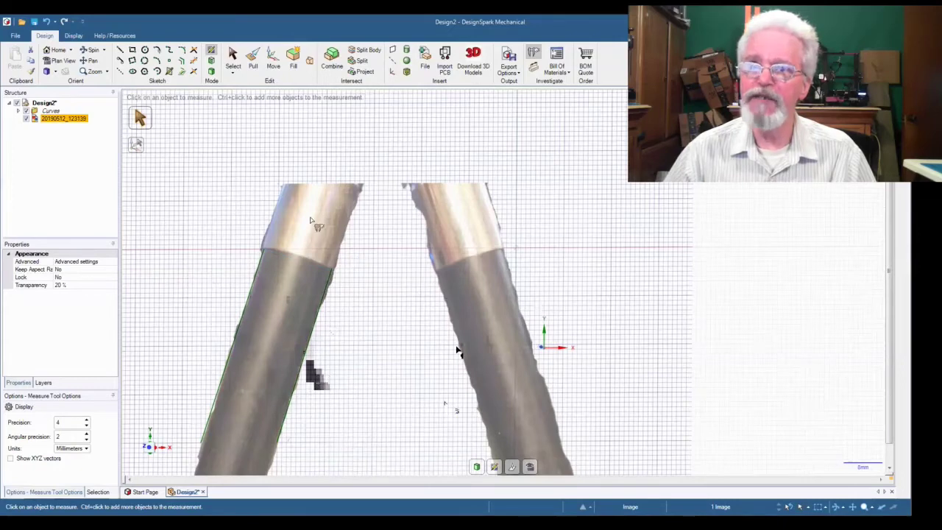
# Step: Nudge the left leg's inner line slightly outward, away from the leg
pyautogui.click(233, 59)
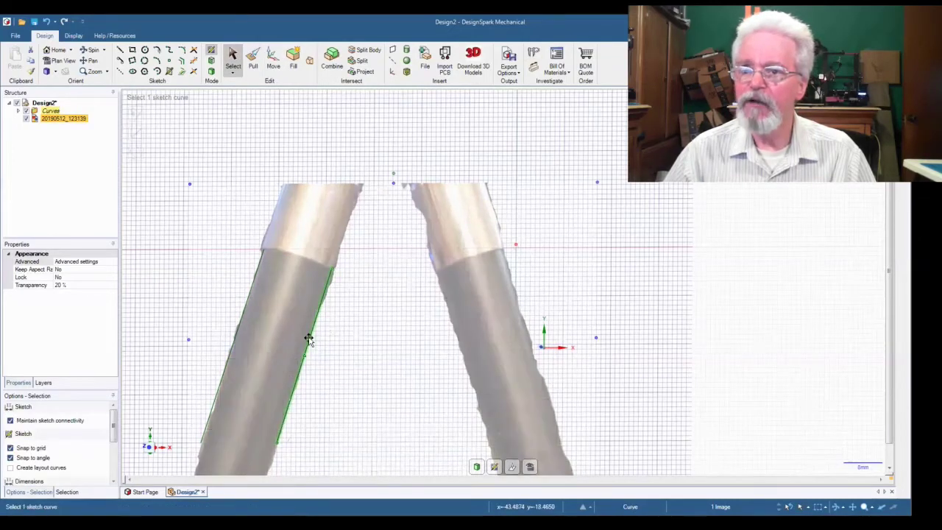
pyautogui.click(310, 339)
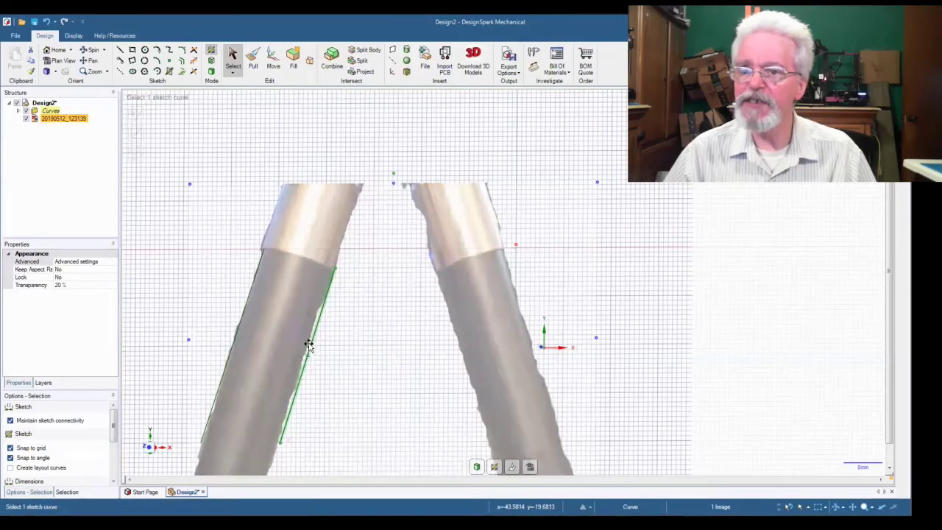
pyautogui.keyDown('ctrl'); pyautogui.click(308, 342); pyautogui.keyUp('ctrl')
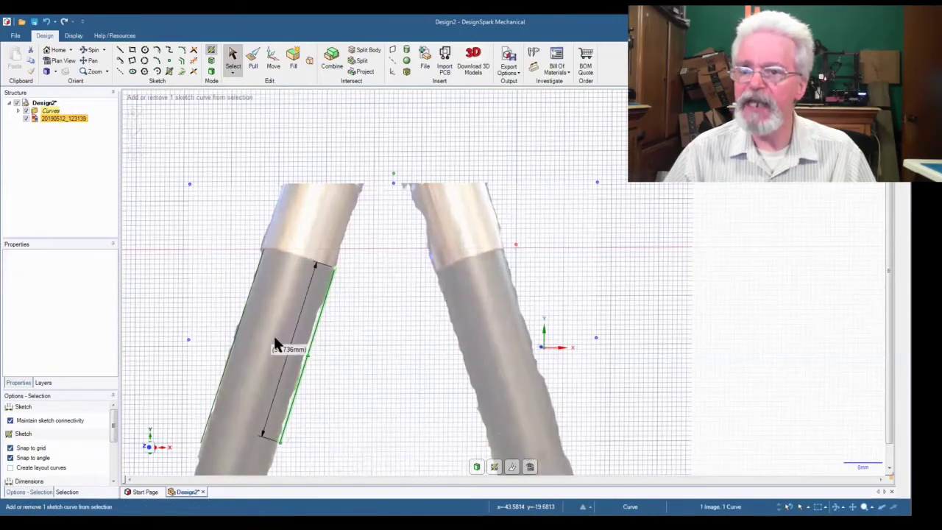
# Step: Select only the two lines along the left leg and measure the minimum distance between them again
pyautogui.keyDown('ctrl'); pyautogui.click(233, 327); pyautogui.keyUp('ctrl')
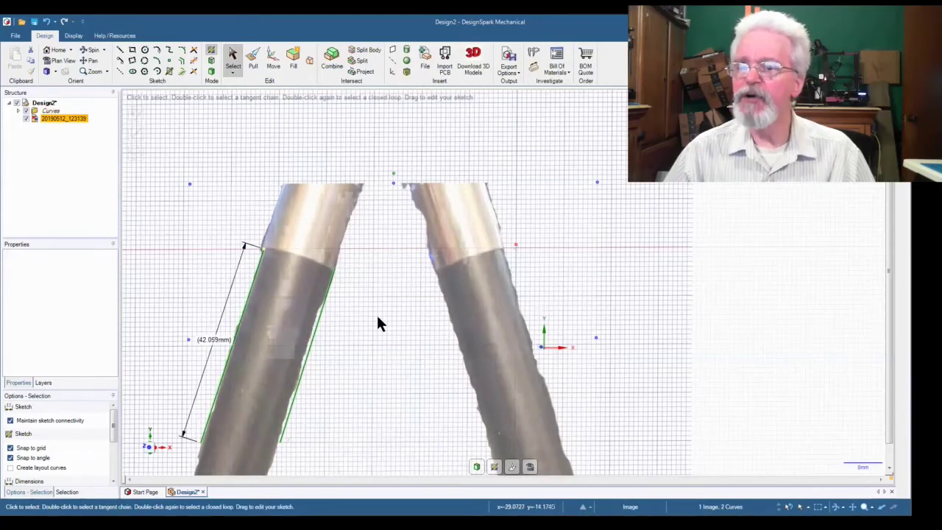
pyautogui.click(534, 57)
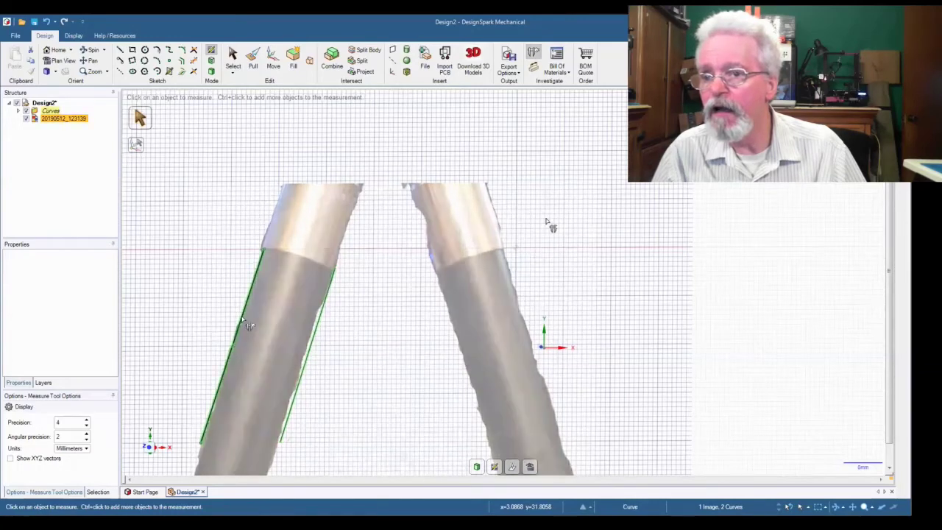
pyautogui.click(321, 337)
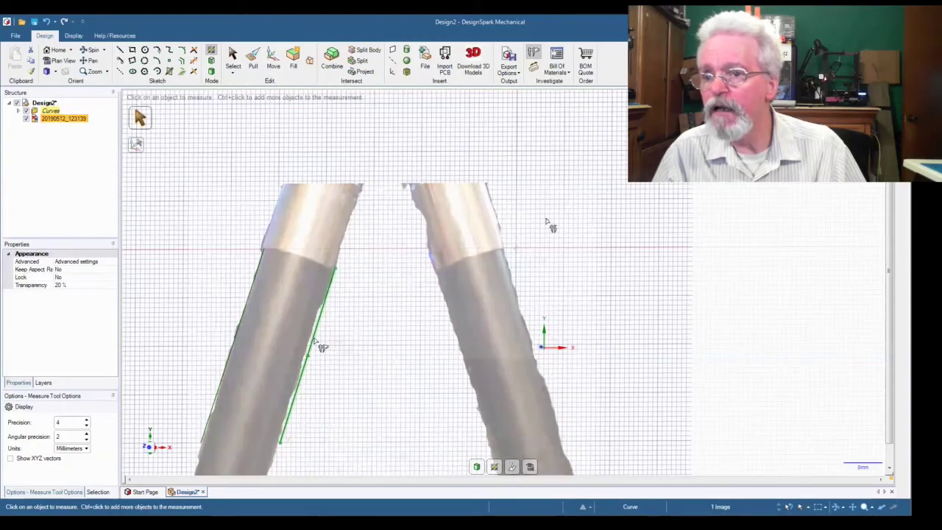
pyautogui.keyDown('ctrl'); pyautogui.click(314, 340); pyautogui.keyUp('ctrl')
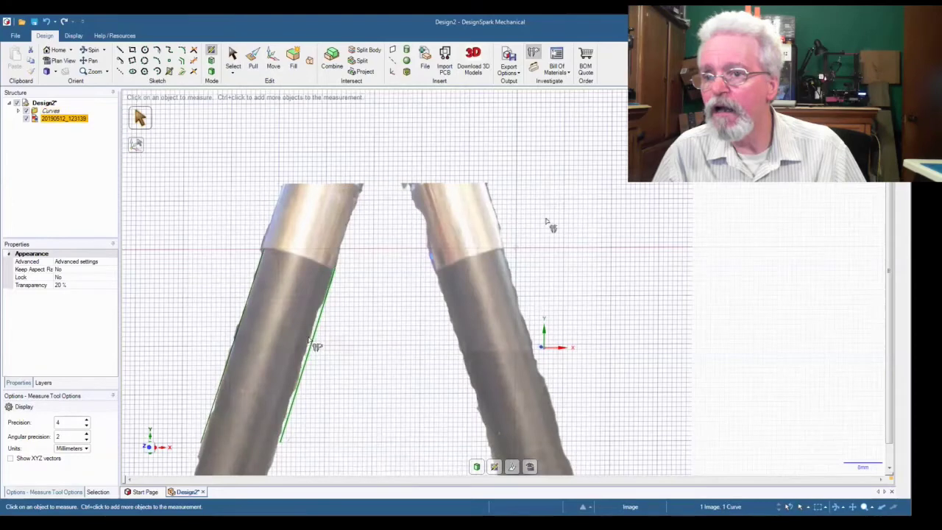
pyautogui.click(315, 340)
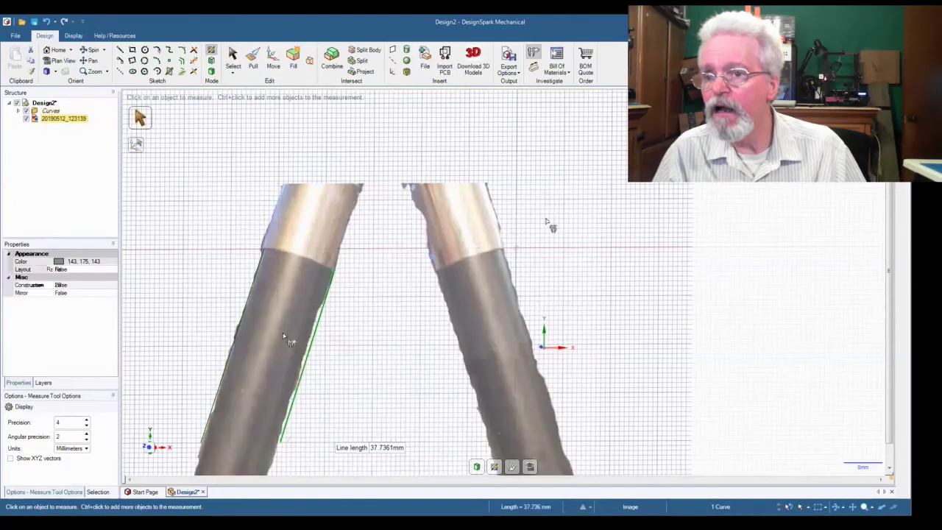
pyautogui.keyDown('ctrl'); pyautogui.click(243, 324); pyautogui.keyUp('ctrl')
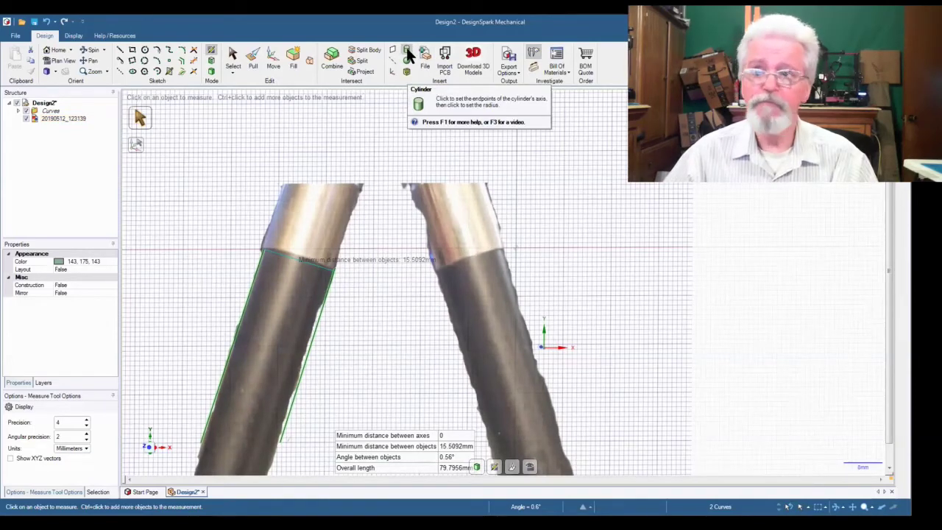
# Step: Create cylinders with a 15.5 mm radius around the two traced lines on the left leg
pyautogui.click(409, 56)
pyautogui.click(322, 357)
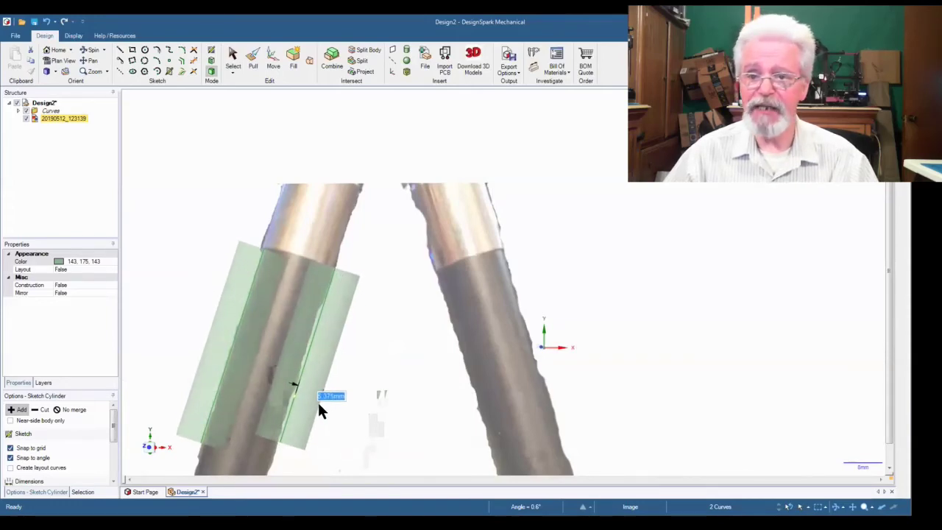
pyautogui.click(319, 404)
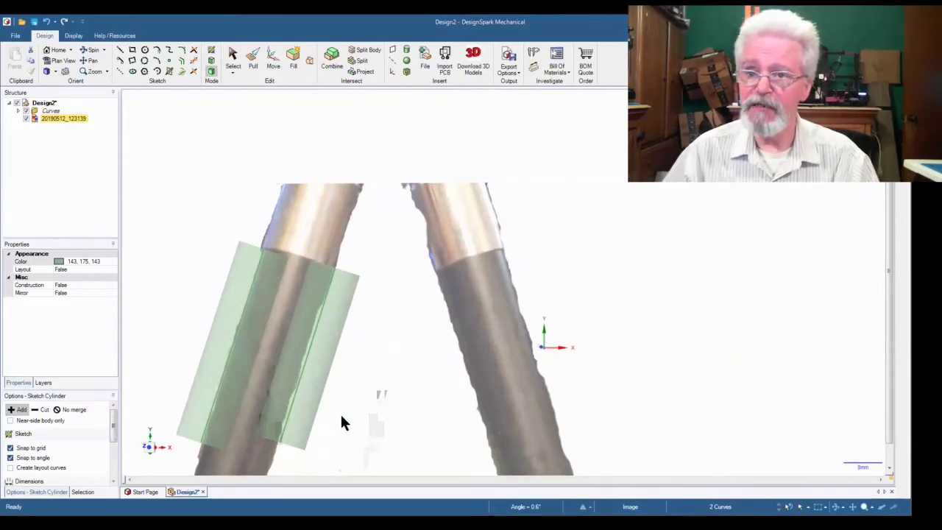
pyautogui.moveTo(341, 422)
pyautogui.mouseDown(button='middle')
pyautogui.moveTo(330, 475)
pyautogui.moveTo(353, 412)
pyautogui.mouseUp(button='middle')
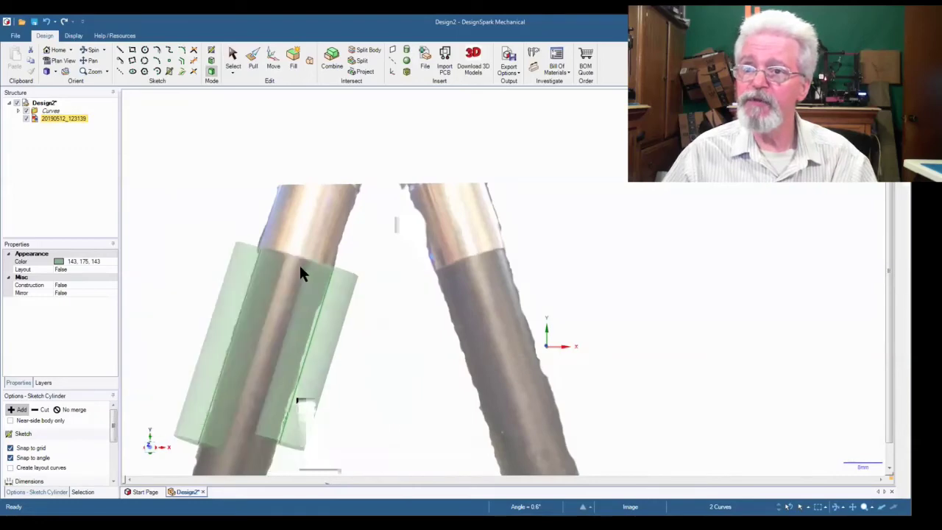
pyautogui.scroll(2, 309, 274)
pyautogui.scroll(-3, 309, 274)
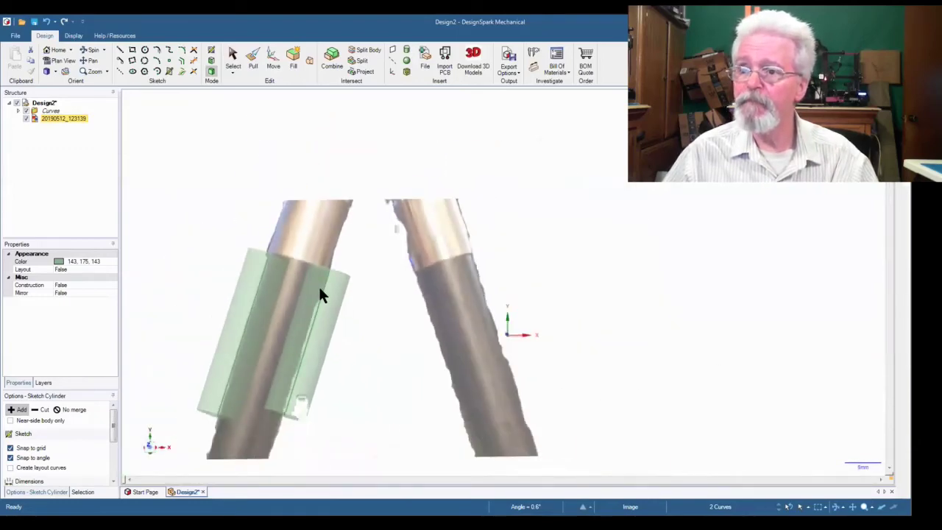
pyautogui.scroll(-2, 320, 290)
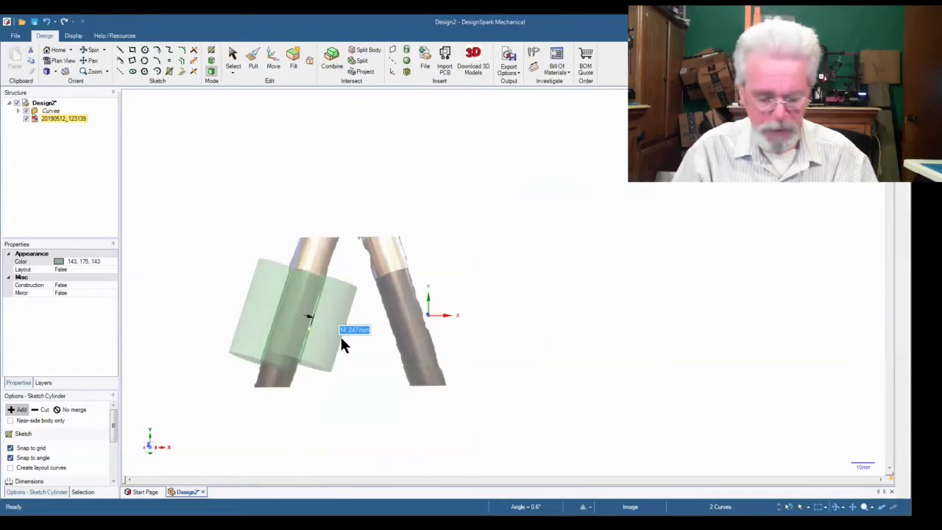
pyautogui.write('15.')
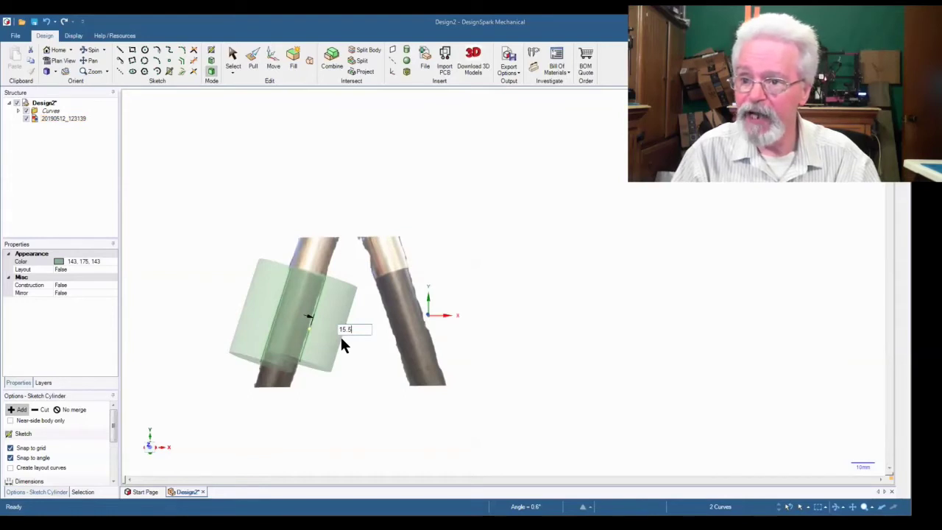
pyautogui.write('50')
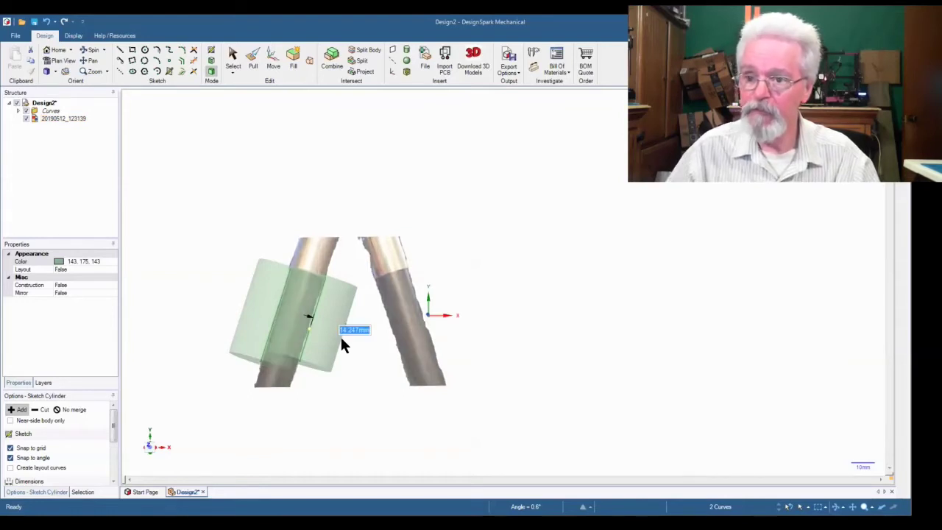
pyautogui.press('Return')
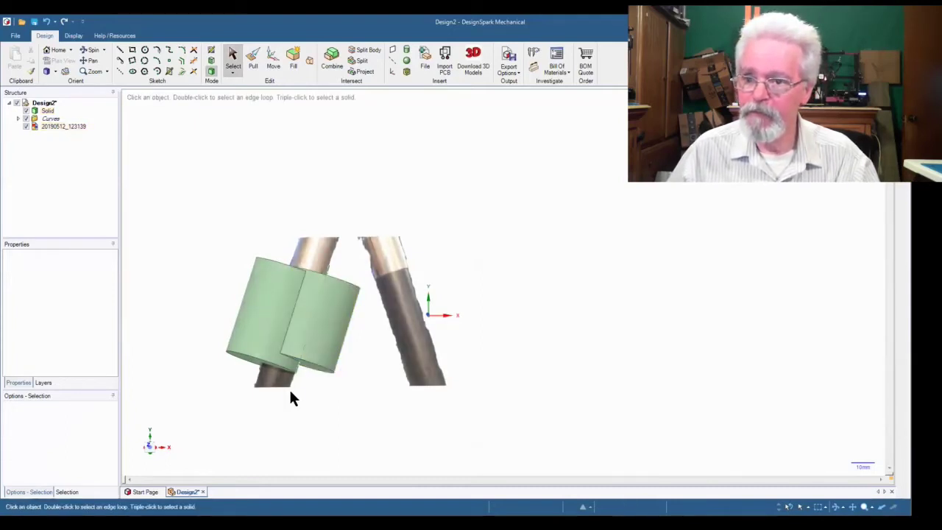
# Step: Inspect the cylinder solid from an angle, and undo it together with the inner line's outward nudge
pyautogui.moveTo(289, 388); pyautogui.dragTo(330, 405, button='middle')
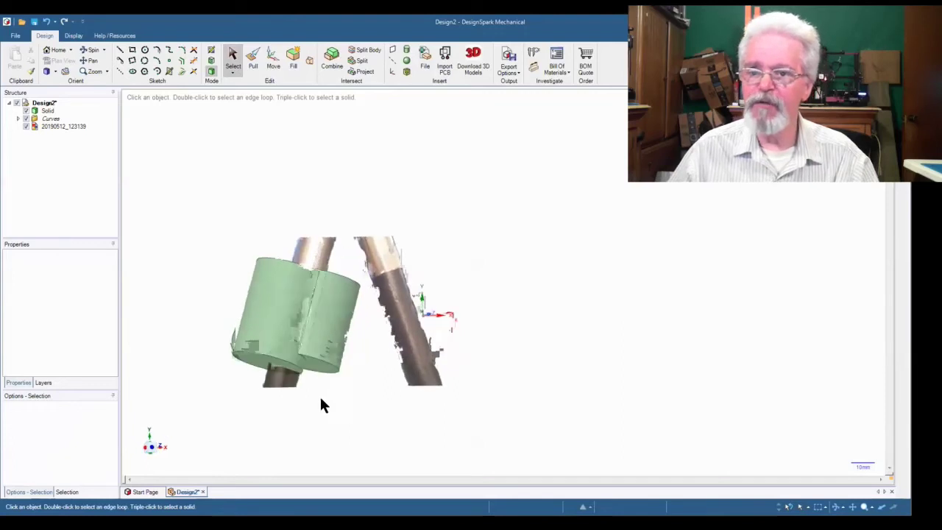
pyautogui.press('ctrl')
pyautogui.hotkey('ctrl', 'z')
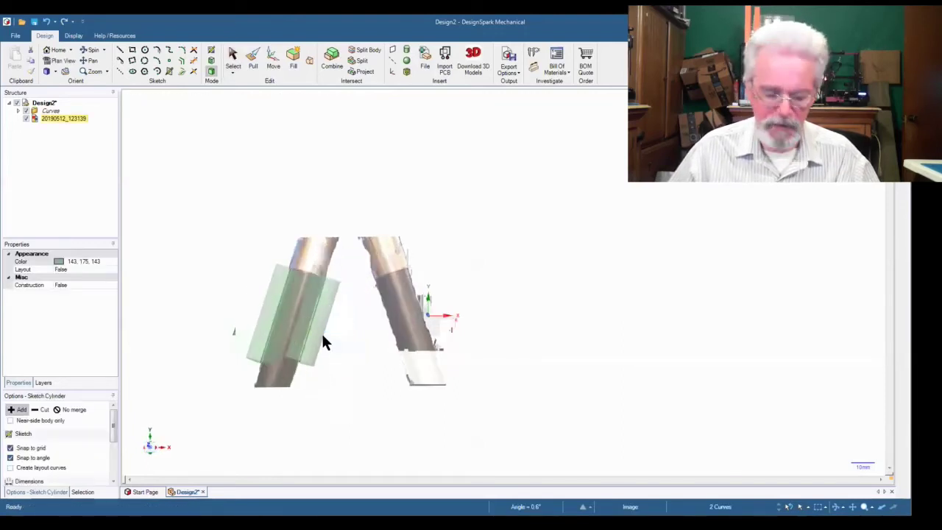
pyautogui.hotkey('ctrl', 'z')
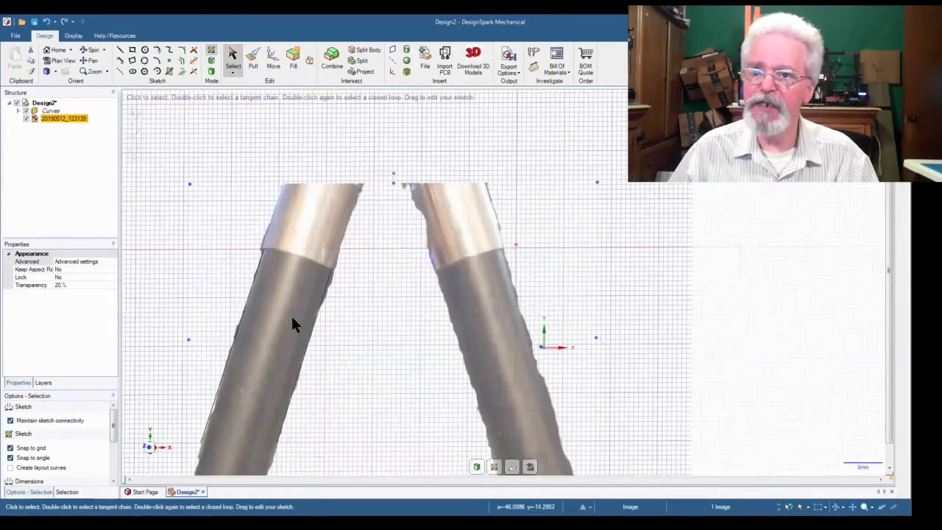
# Step: Move the left leg's inner line across the gap until it lies beside the right leg
pyautogui.click(316, 326)
pyautogui.click(315, 326)
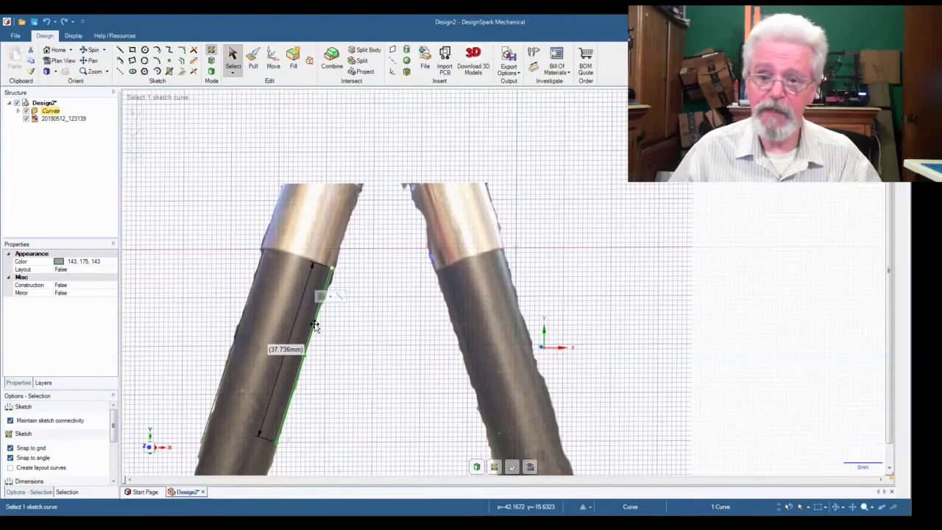
pyautogui.moveTo(315, 326)
pyautogui.mouseDown()
pyautogui.moveTo(399, 345)
pyautogui.moveTo(415, 331)
pyautogui.mouseUp()
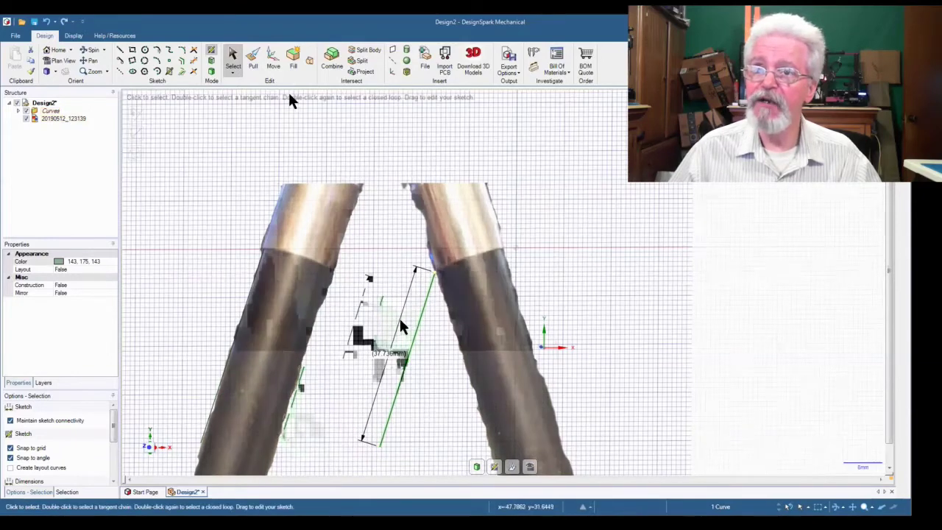
# Step: Rotate and shift the moved line to lie along the right leg's inner edge, and leave the Move tool
pyautogui.click(270, 64)
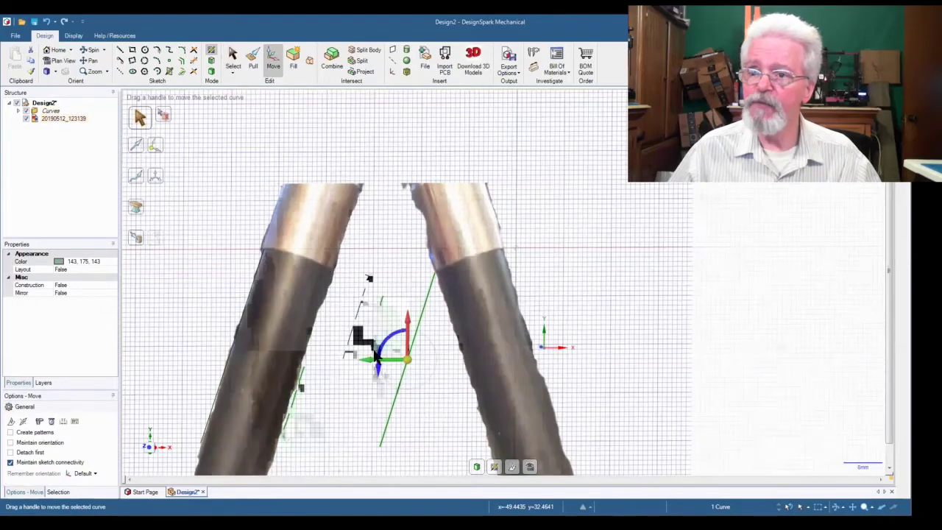
pyautogui.moveTo(381, 352)
pyautogui.mouseDown()
pyautogui.moveTo(373, 373)
pyautogui.moveTo(371, 359)
pyautogui.moveTo(393, 386)
pyautogui.moveTo(440, 385)
pyautogui.mouseUp()
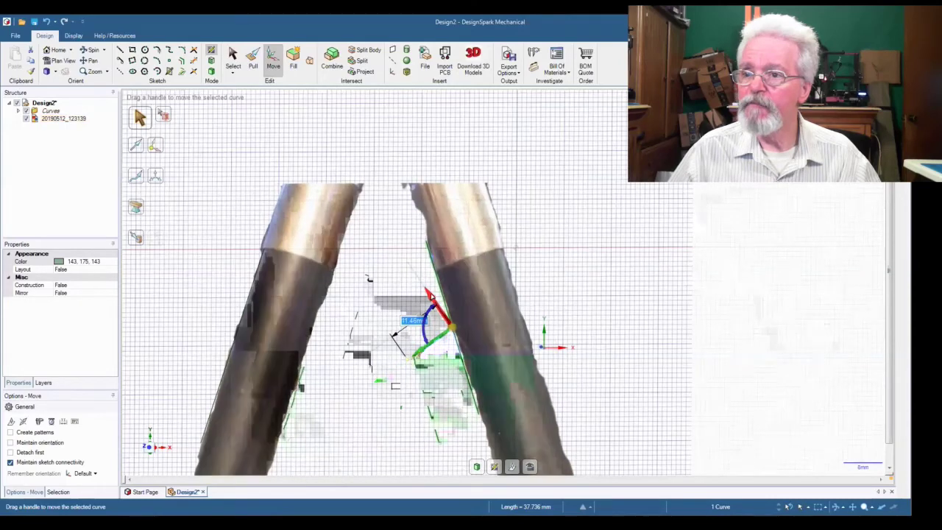
pyautogui.moveTo(431, 296); pyautogui.dragTo(431, 307)
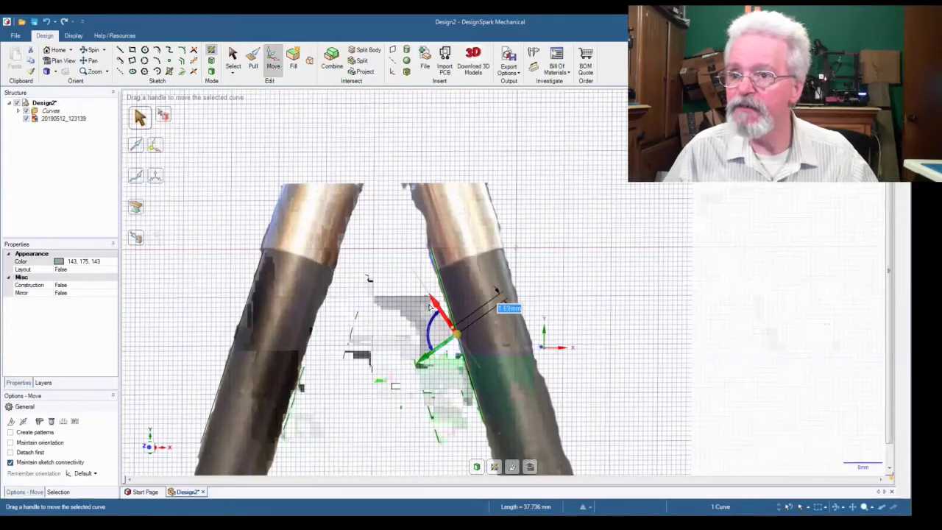
pyautogui.click(368, 356)
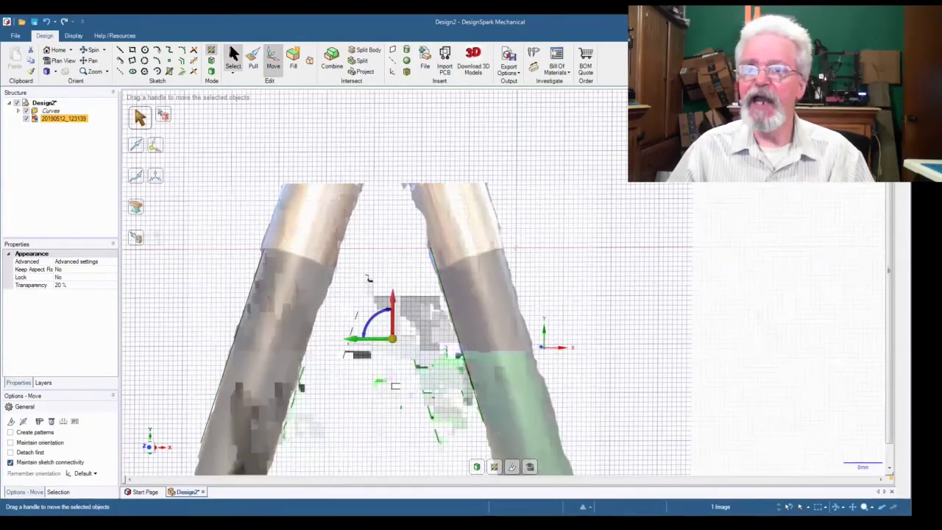
pyautogui.click(231, 56)
pyautogui.press('k')
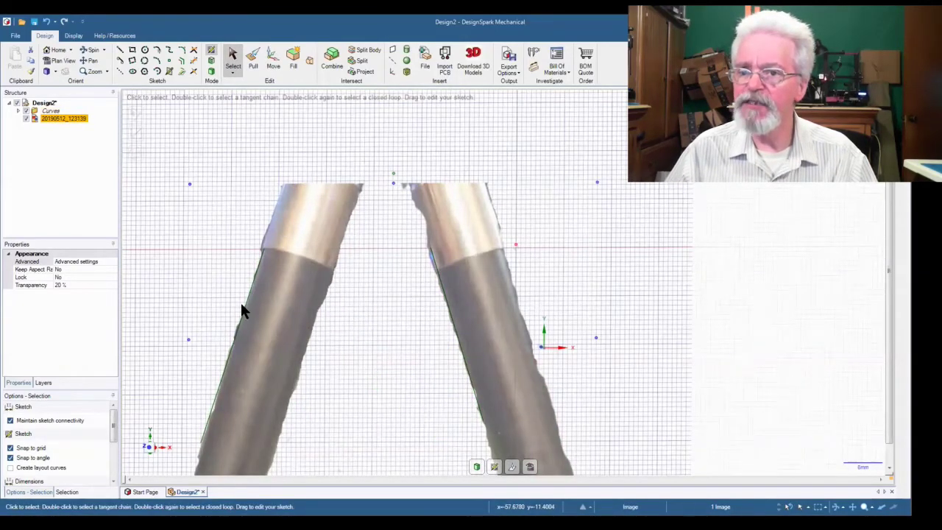
# Step: Try a cylinder with a 15.5 mm radius around the left leg's outer traced line, and undo it
pyautogui.click(247, 305)
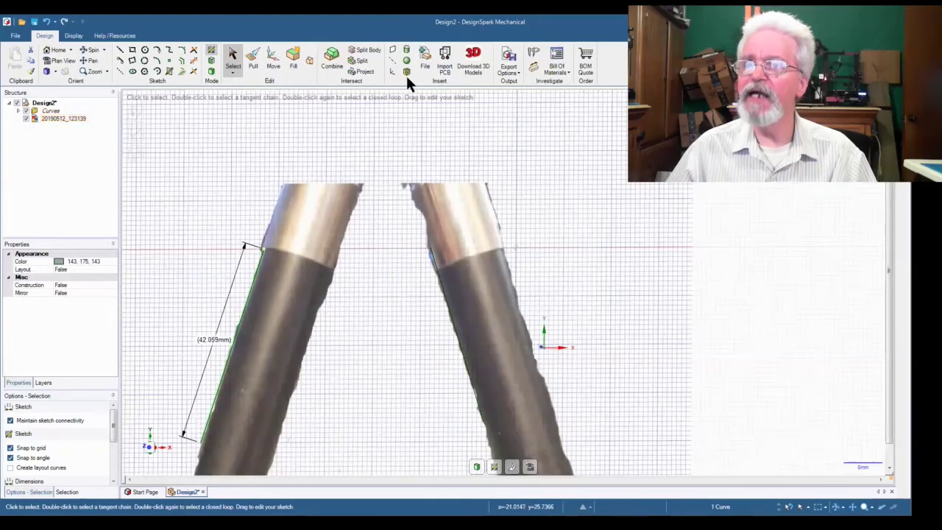
pyautogui.click(408, 50)
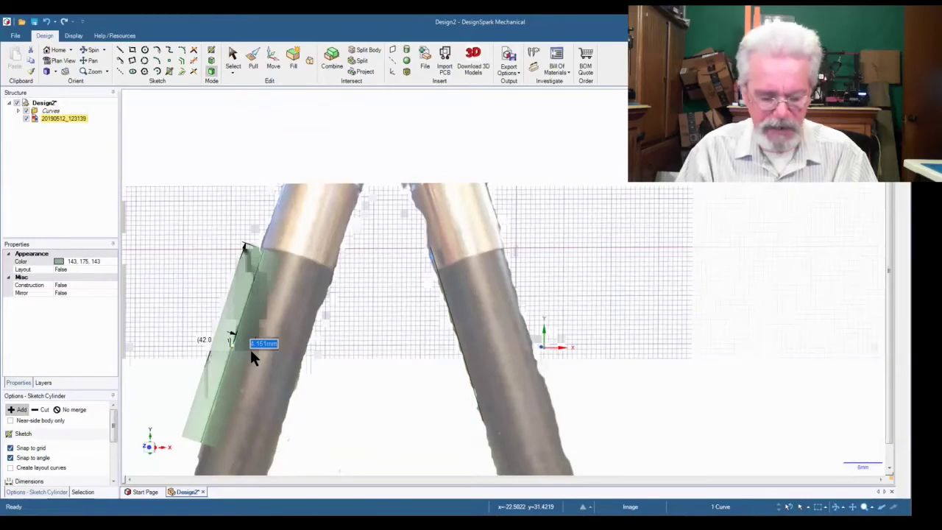
pyautogui.write('15.0')
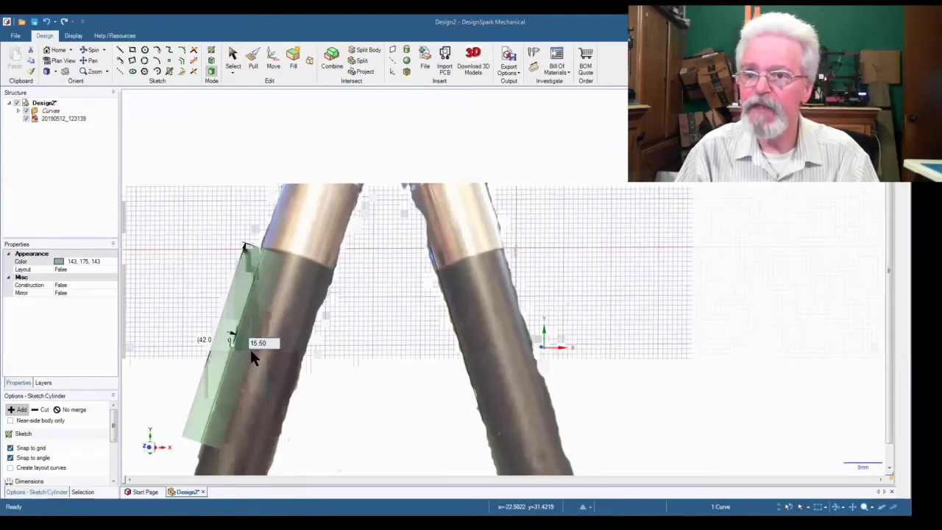
pyautogui.press('Return')
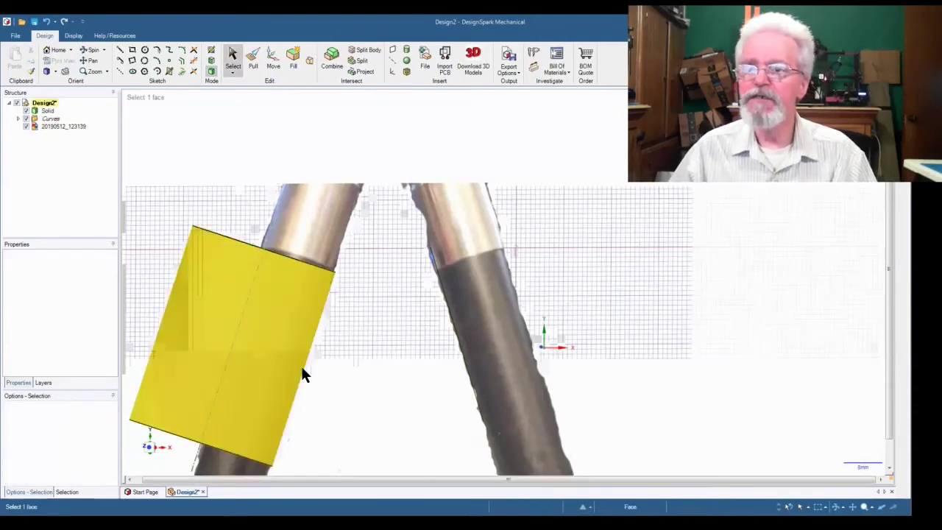
pyautogui.click(354, 382)
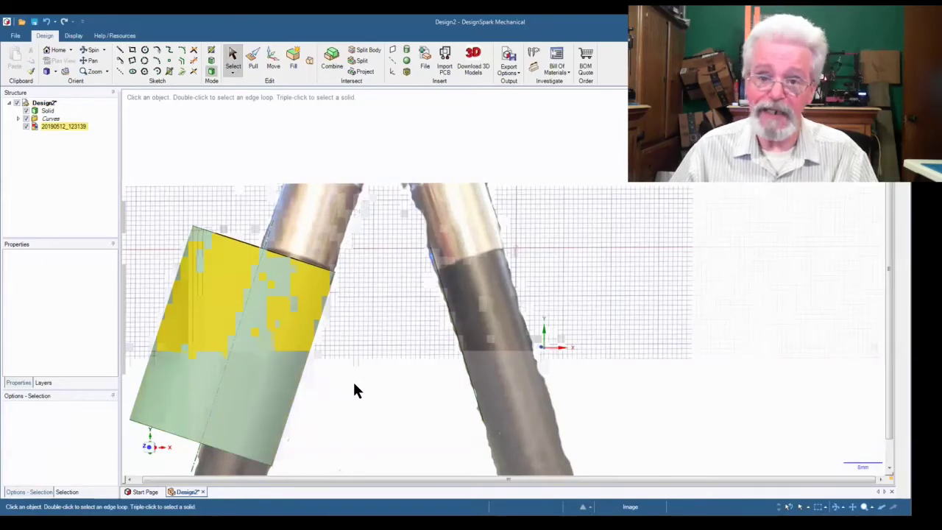
pyautogui.hotkey('ctrl', 'z')
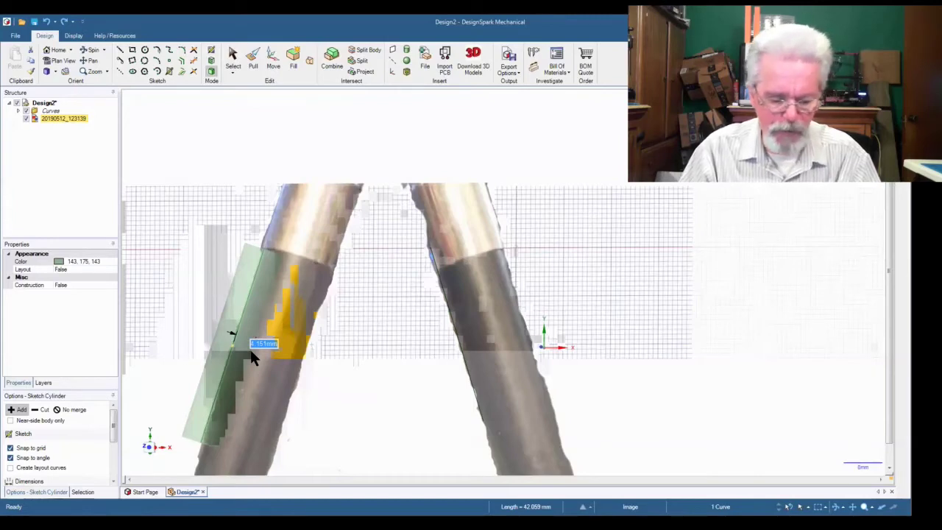
# Step: Create a cylinder with a 7.75 mm radius around the left leg's outer traced line
pyautogui.write('7.7')
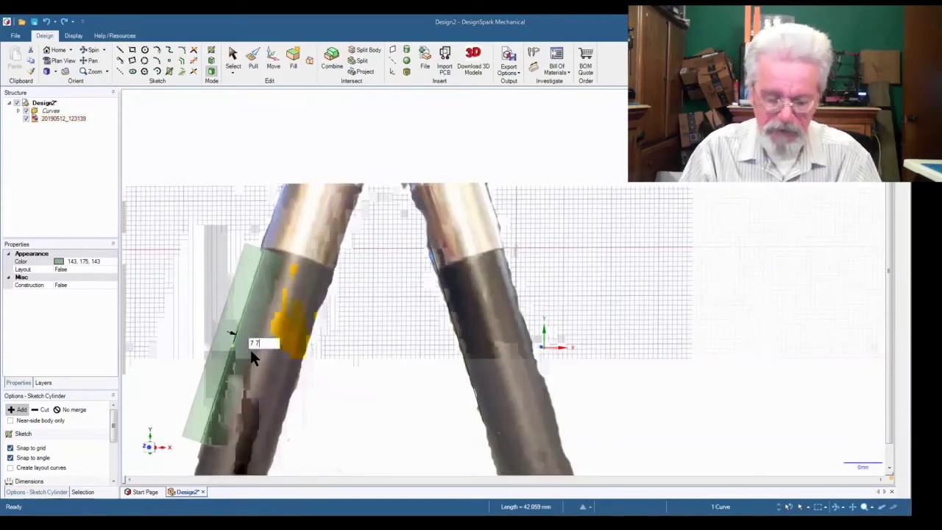
pyautogui.write('5mm')
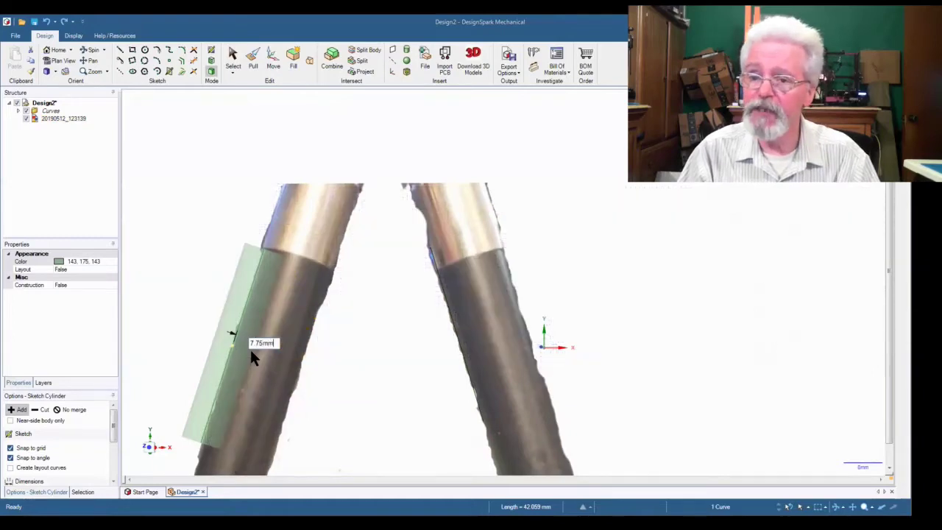
pyautogui.press('Return')
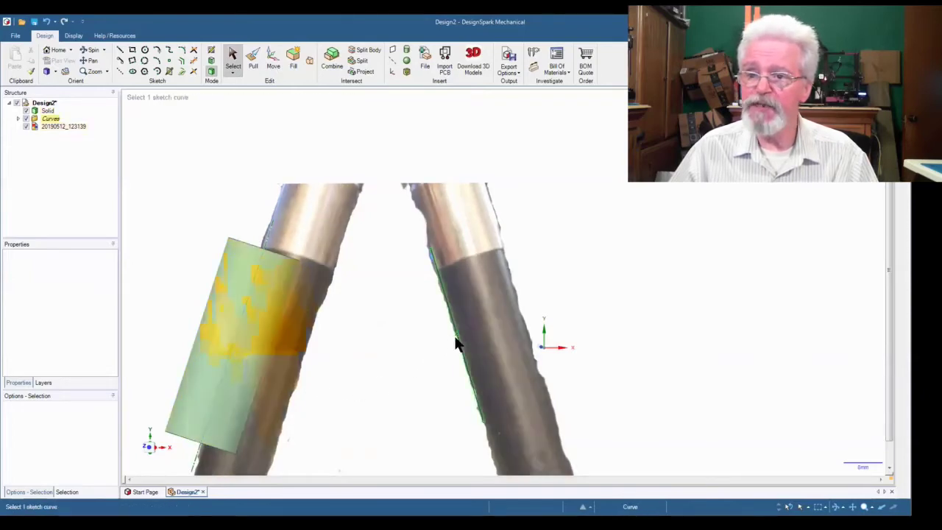
# Step: Create a cylinder with a 7.75 mm radius around the traced line on the right leg's inner edge
pyautogui.click(455, 341)
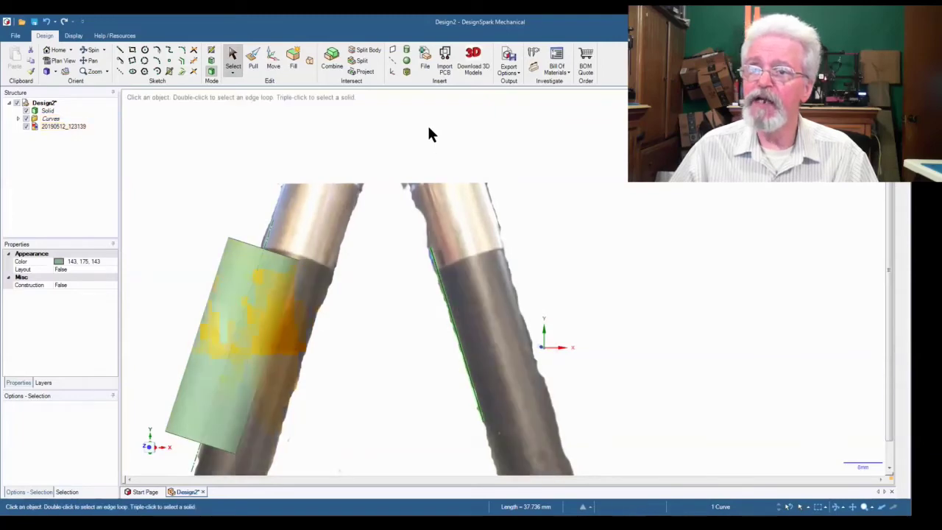
pyautogui.click(407, 53)
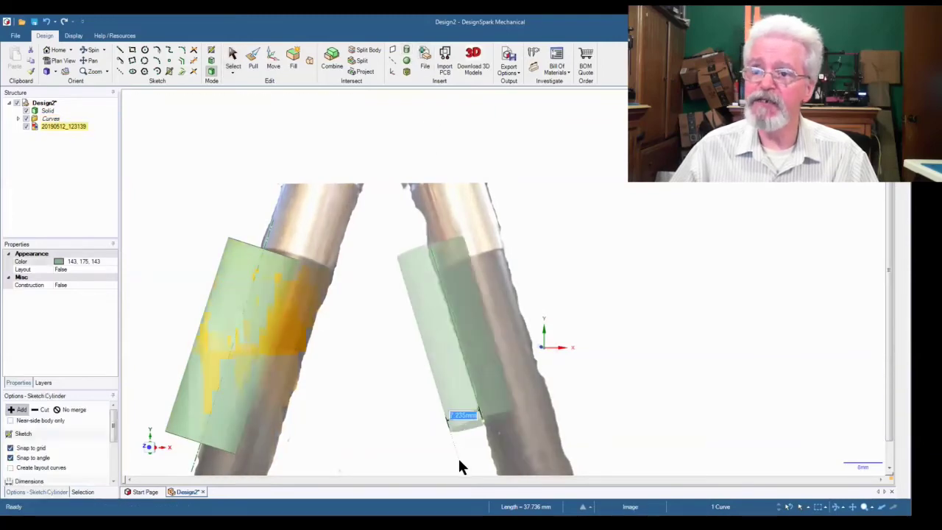
pyautogui.write('7')
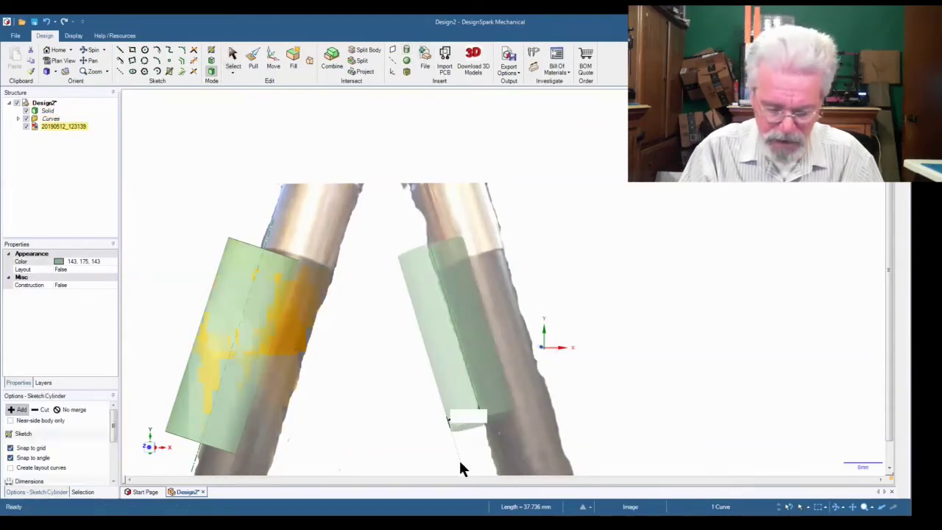
pyautogui.write('.5mm')
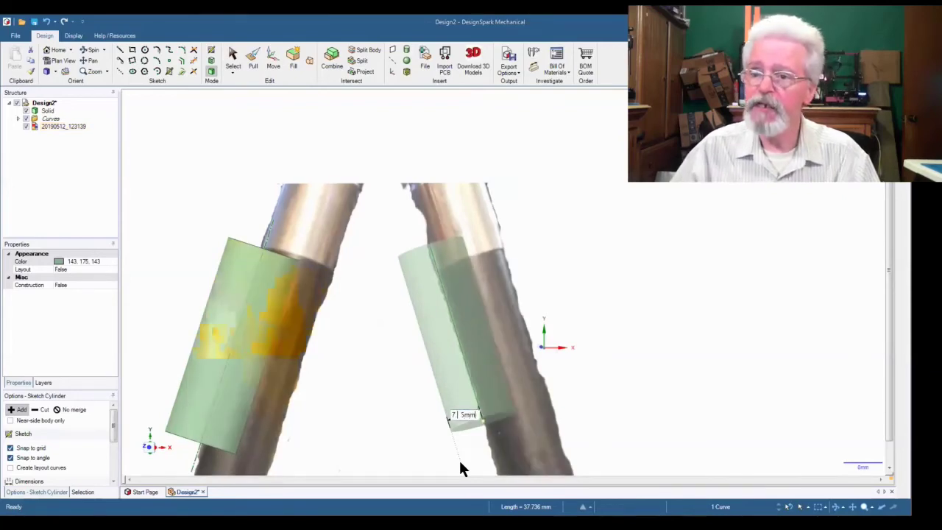
pyautogui.press('Return')
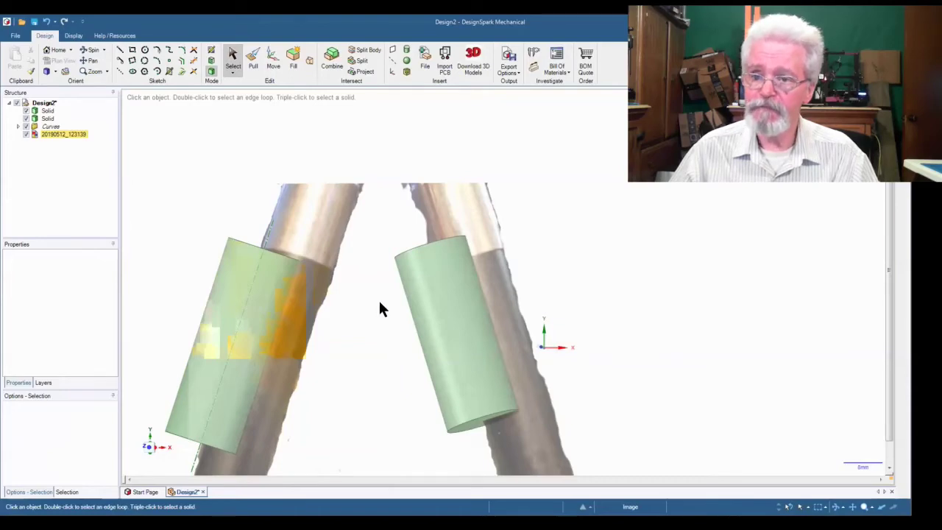
# Step: Try to pull the left cylinder's upper end face up to the right cylinder's upper end face
pyautogui.moveTo(381, 338); pyautogui.dragTo(390, 375, button='middle')
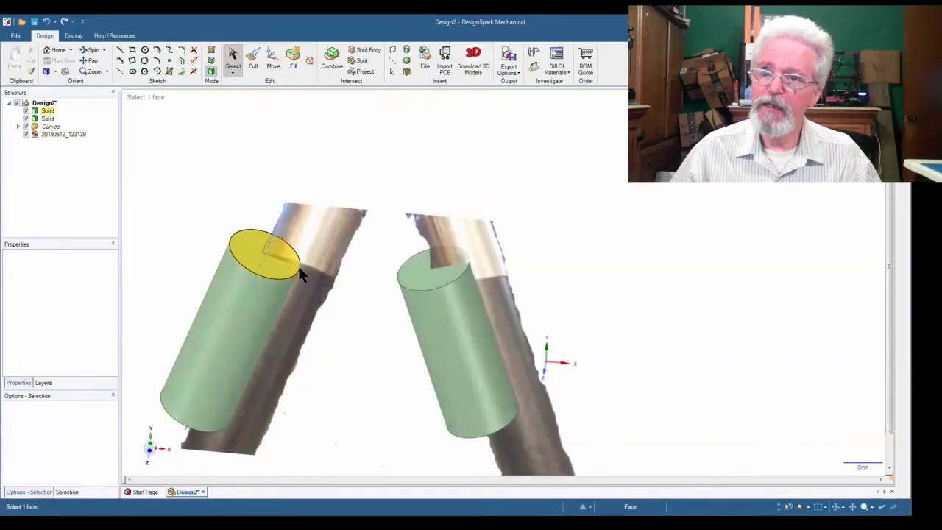
pyautogui.click(297, 264)
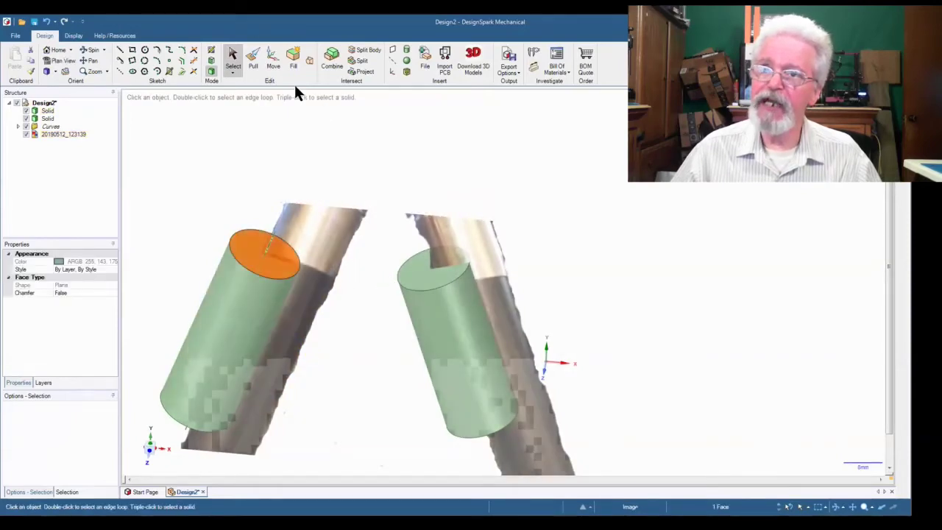
pyautogui.click(254, 59)
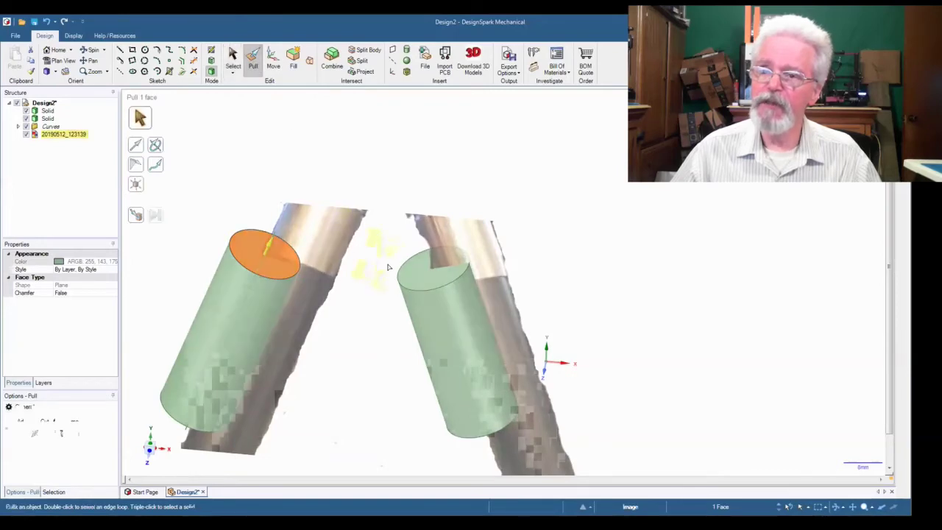
pyautogui.moveTo(277, 265)
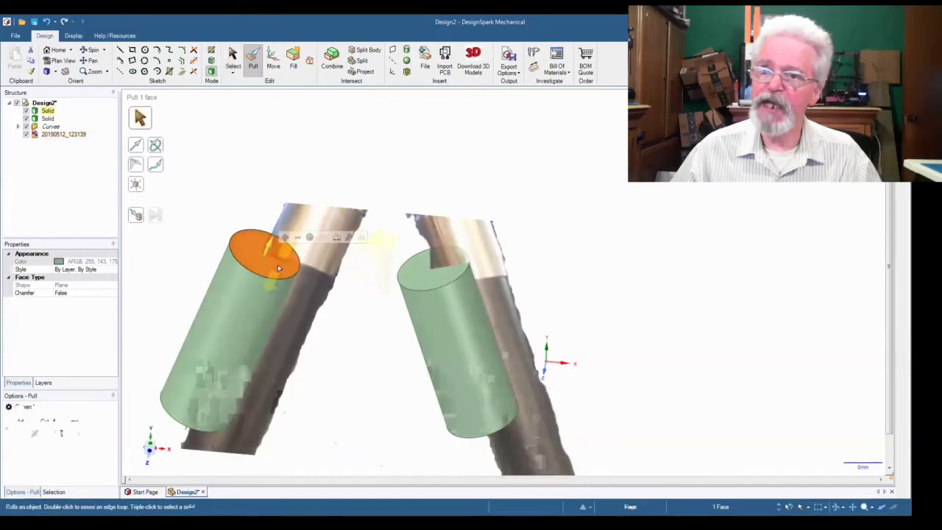
pyautogui.click(350, 239)
pyautogui.click(417, 278)
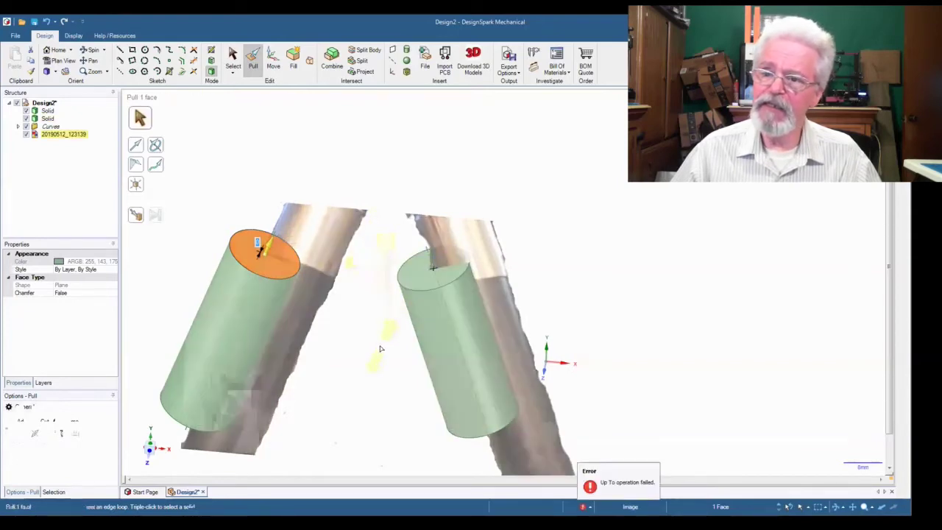
pyautogui.moveTo(379, 347)
pyautogui.mouseDown(button='middle')
pyautogui.moveTo(377, 314)
pyautogui.moveTo(381, 339)
pyautogui.mouseUp(button='middle')
pyautogui.moveTo(372, 267)
pyautogui.mouseDown(button='middle')
pyautogui.moveTo(384, 282)
pyautogui.moveTo(383, 315)
pyautogui.moveTo(395, 307)
pyautogui.moveTo(360, 297)
pyautogui.mouseUp(button='middle')
pyautogui.click(394, 310)
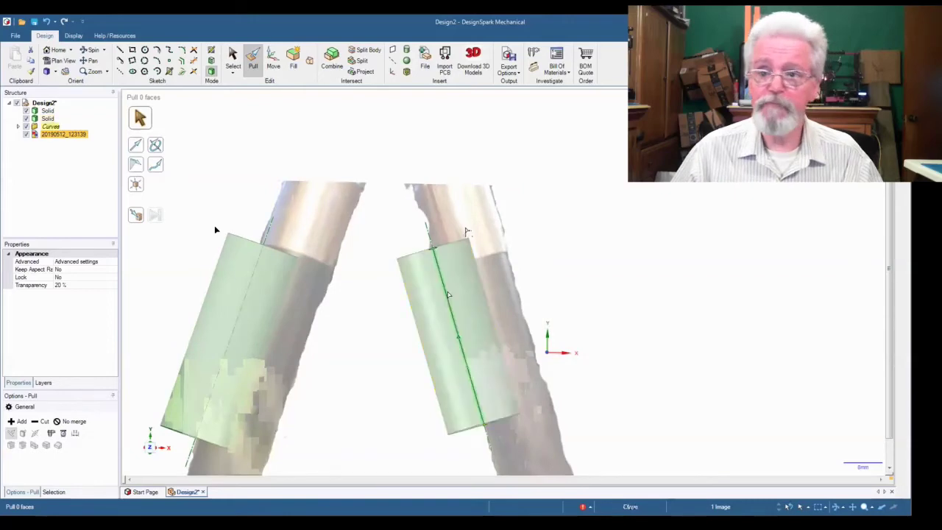
# Step: Move the right cylinder about 7.3 mm sideways so that it covers the right leg in the photo
pyautogui.click(431, 304)
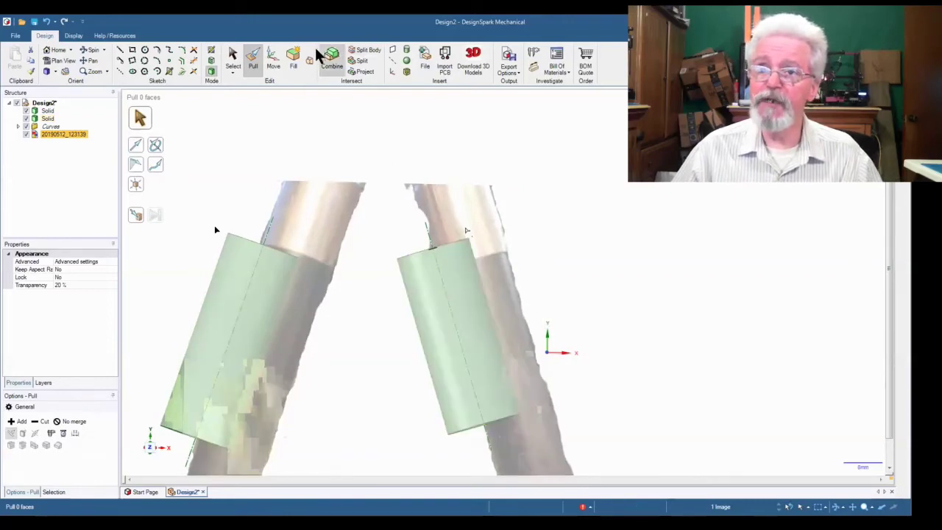
pyautogui.click(272, 64)
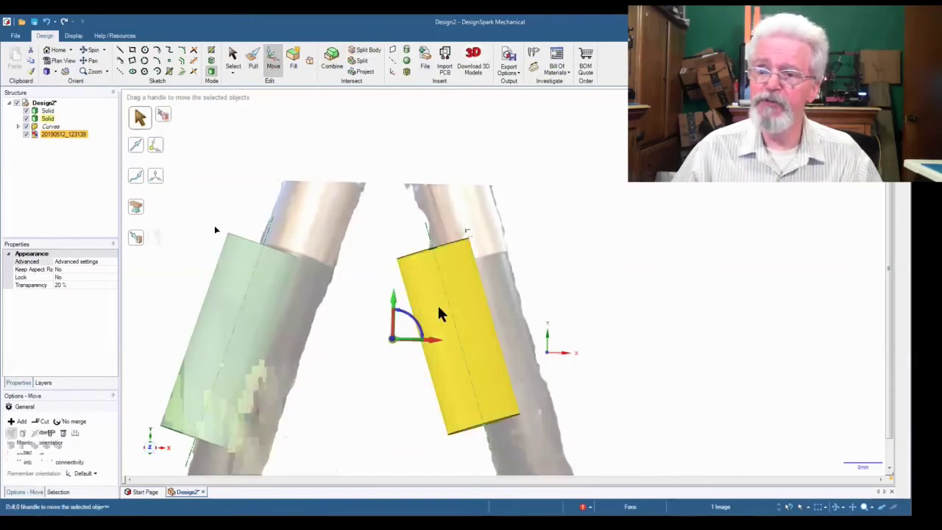
pyautogui.click(442, 313)
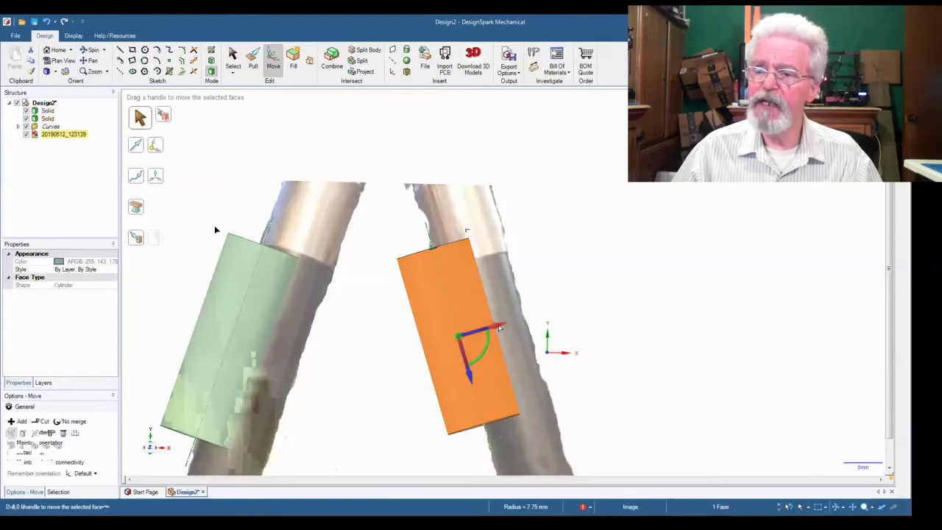
pyautogui.moveTo(504, 329); pyautogui.dragTo(534, 319)
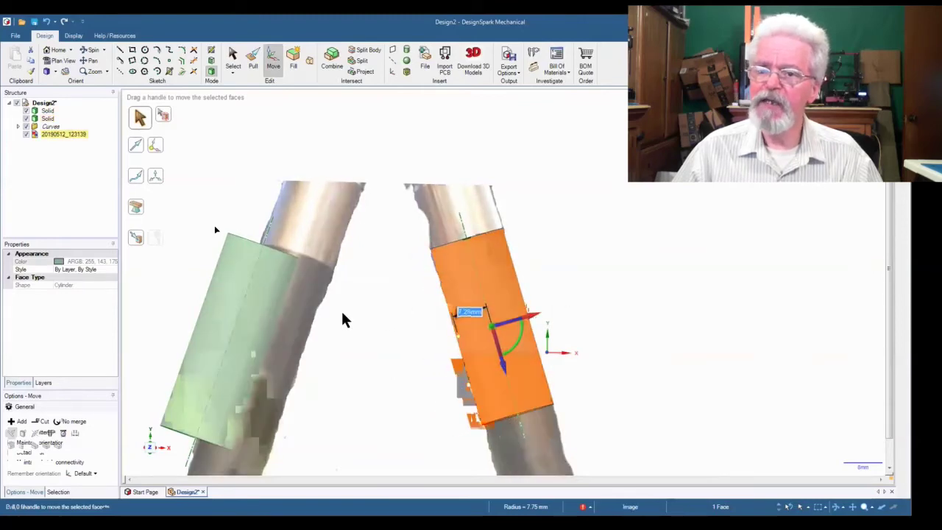
# Step: Move the left cylinder about 7.25 mm sideways and align it lengthwise so that it covers the left leg's dark section
pyautogui.click(259, 313)
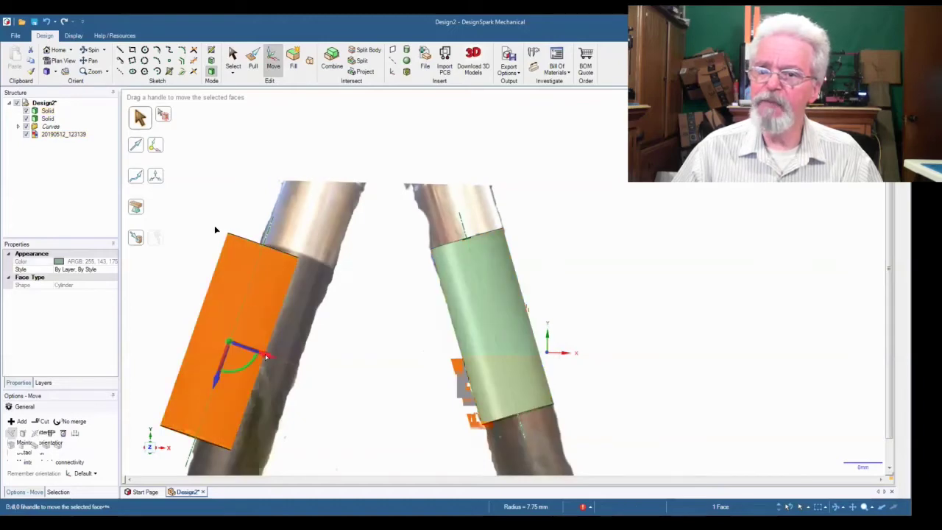
pyautogui.moveTo(254, 352); pyautogui.dragTo(291, 352)
pyautogui.moveTo(253, 381); pyautogui.dragTo(251, 390)
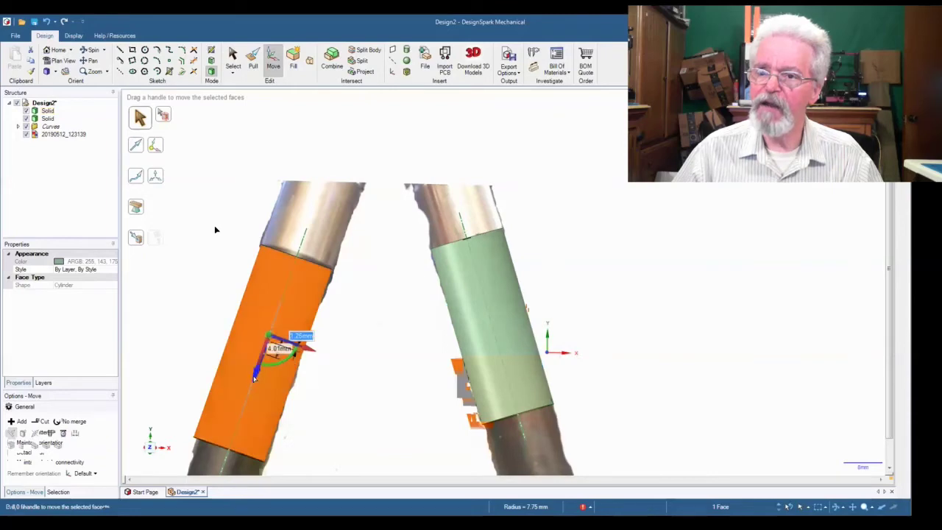
pyautogui.click(307, 390)
pyautogui.click(292, 327)
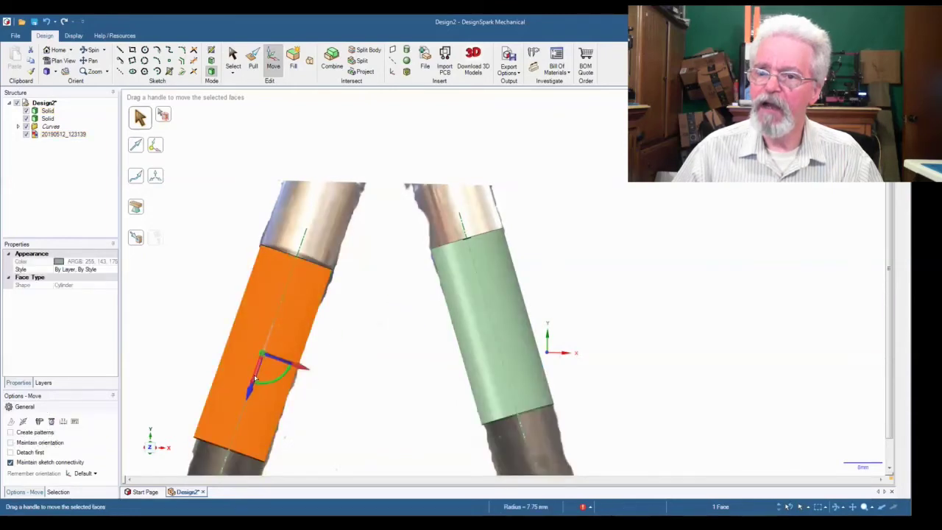
# Step: Try to shift the left cylinder along its leg's axis, and undo that change
pyautogui.moveTo(258, 380); pyautogui.dragTo(257, 370)
pyautogui.click(258, 398)
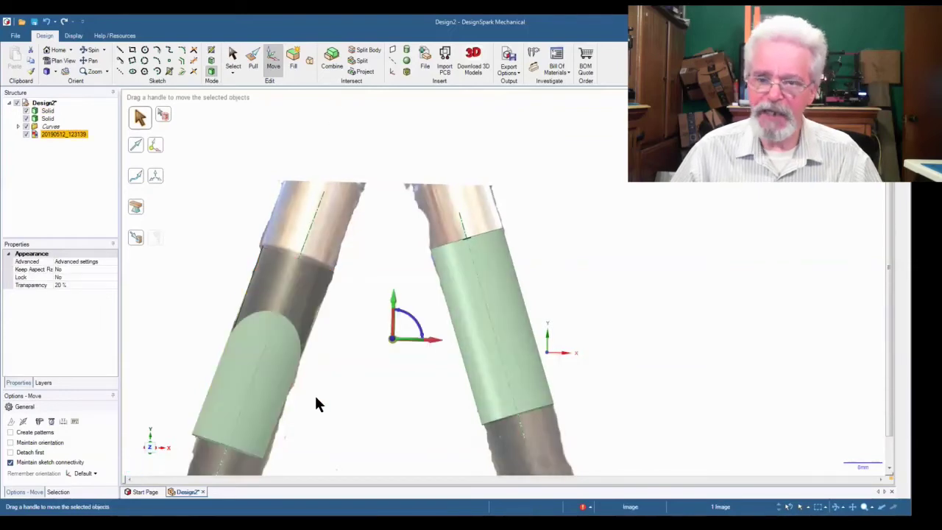
pyautogui.press('ctrl')
pyautogui.hotkey('ctrl', 'z')
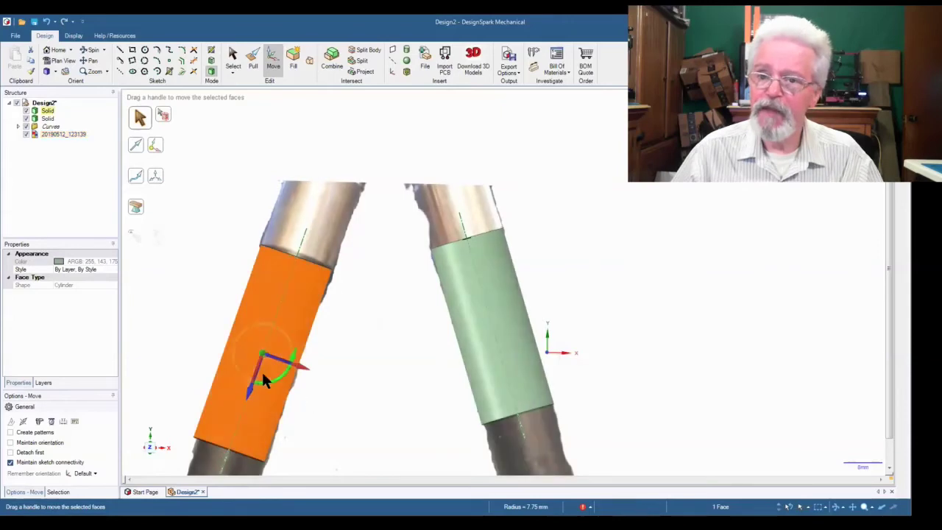
# Step: Fine-tune the left and right cylinders' positions along their legs, and leave the Move tool
pyautogui.moveTo(251, 393); pyautogui.dragTo(312, 397)
pyautogui.click(340, 403)
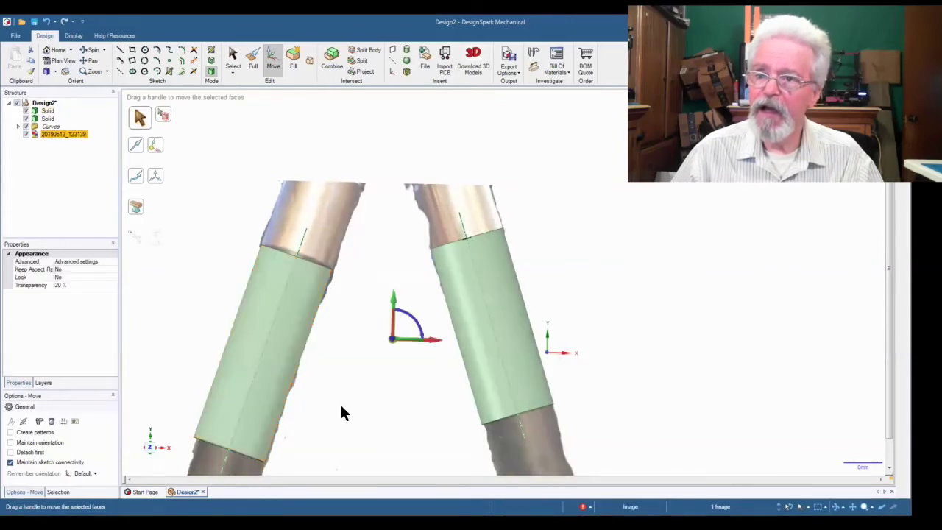
pyautogui.click(478, 362)
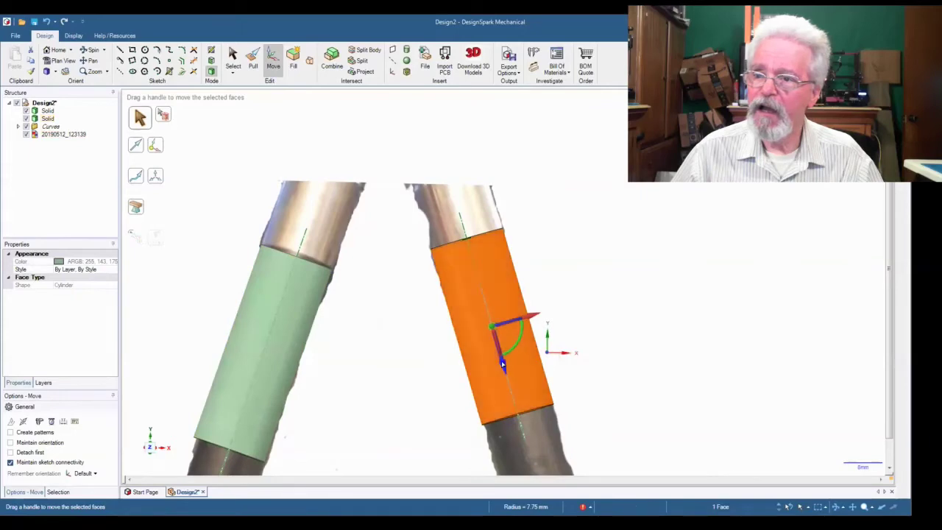
pyautogui.moveTo(503, 364); pyautogui.dragTo(503, 362)
pyautogui.click(401, 372)
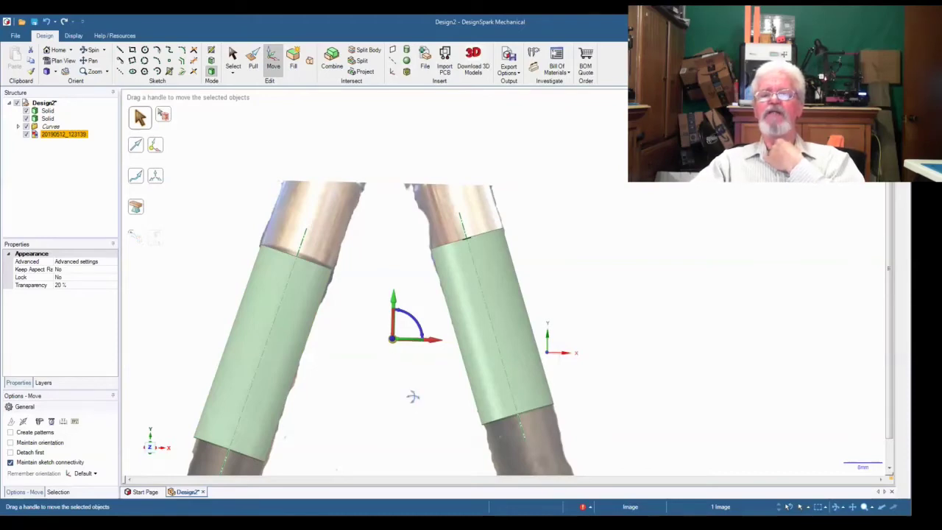
pyautogui.click(232, 57)
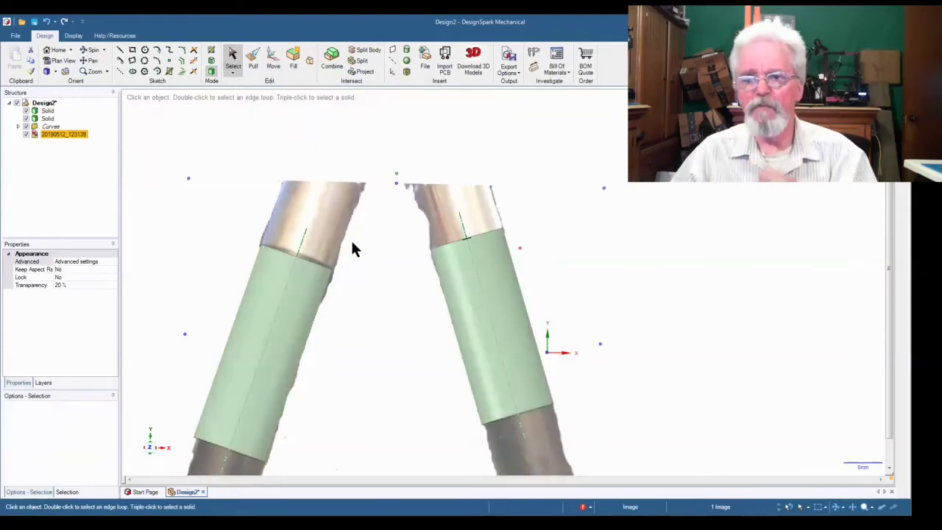
# Step: Select the left cylinder's upper end face and inspect both cylinders from above and below
pyautogui.click(298, 263)
pyautogui.click(330, 325)
pyautogui.moveTo(330, 325); pyautogui.dragTo(343, 384, button='middle')
pyautogui.click(315, 277)
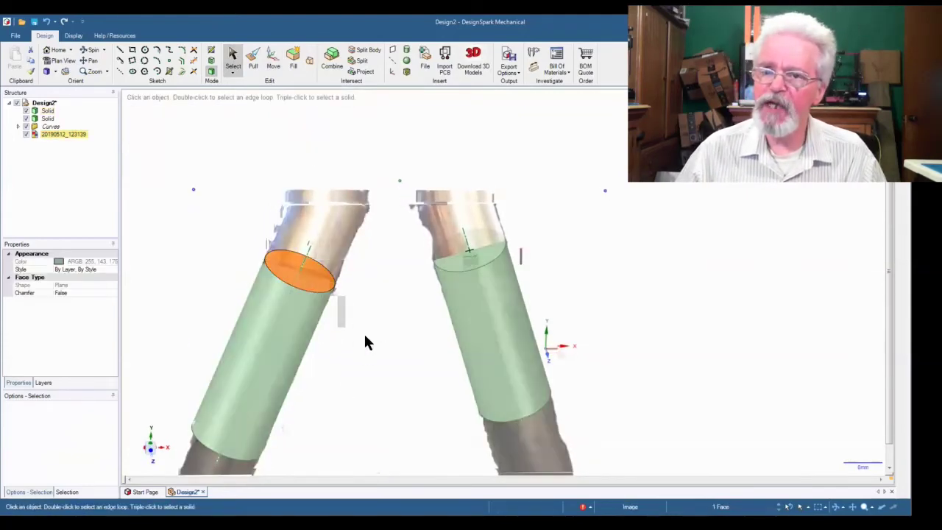
pyautogui.moveTo(364, 332); pyautogui.dragTo(383, 237, button='middle')
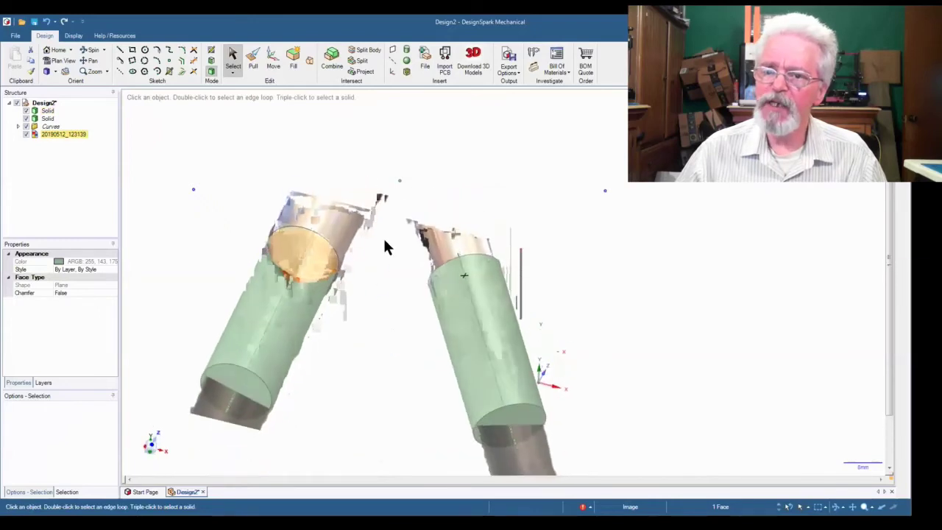
# Step: Measure the distance between the two end faces of the left cylinder and of the right cylinder
pyautogui.keyDown('ctrl'); pyautogui.click(239, 374); pyautogui.keyUp('ctrl')
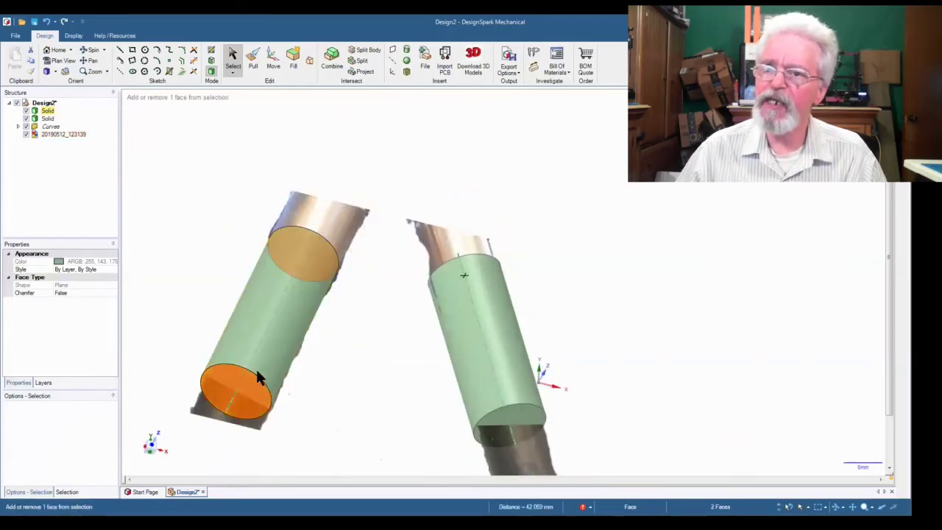
pyautogui.click(534, 53)
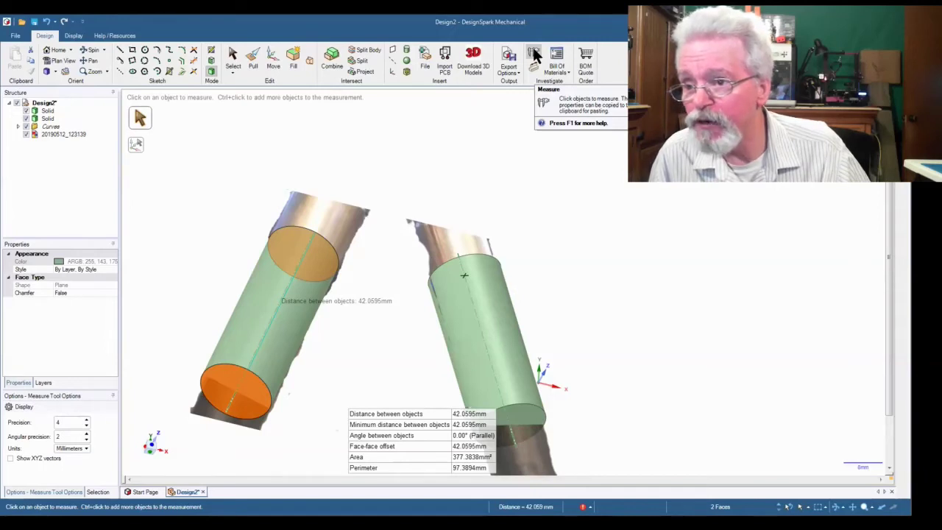
pyautogui.click(663, 199)
pyautogui.moveTo(664, 198); pyautogui.dragTo(654, 309, button='middle')
pyautogui.click(479, 250)
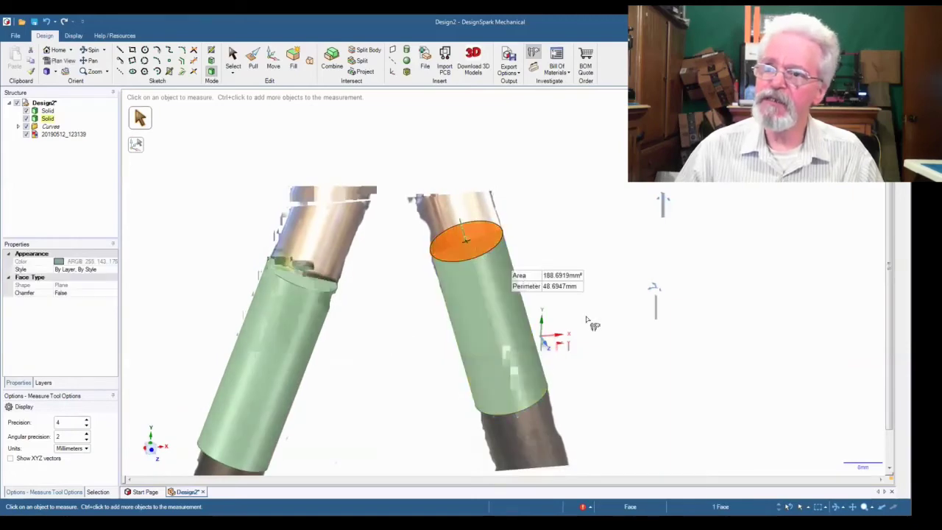
pyautogui.moveTo(588, 326); pyautogui.dragTo(613, 345, button='middle')
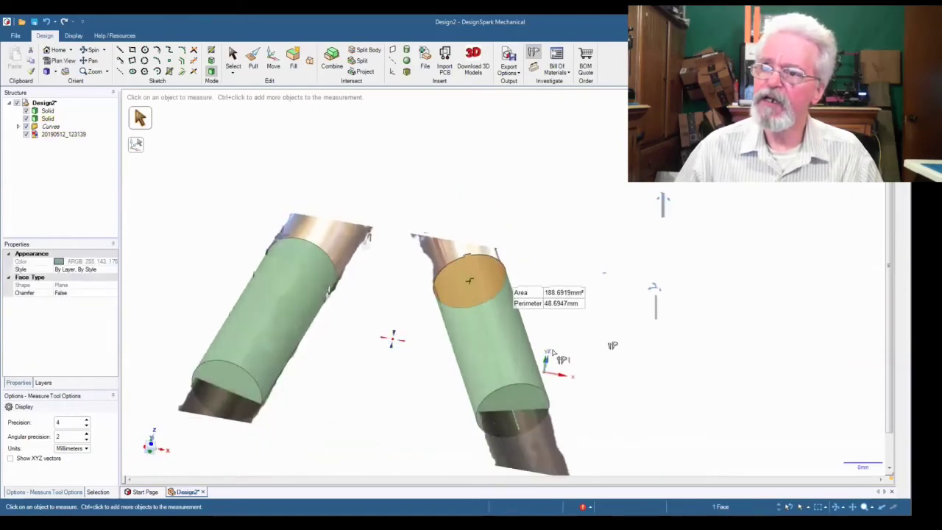
pyautogui.keyDown('ctrl'); pyautogui.click(527, 395); pyautogui.keyUp('ctrl')
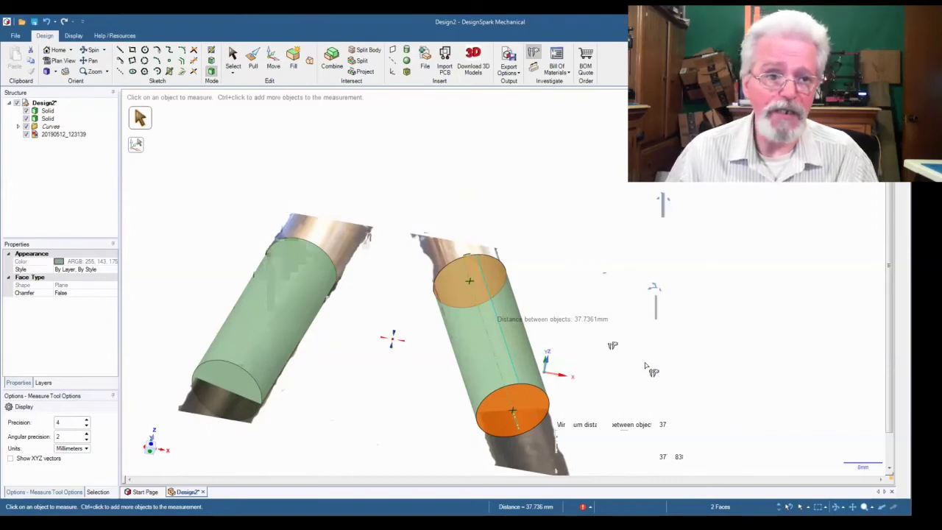
pyautogui.press('Escape')
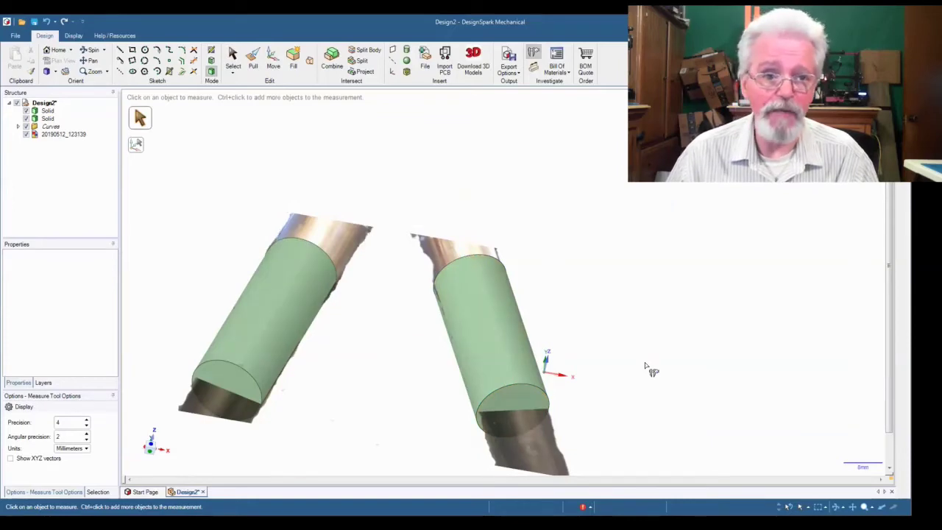
# Step: Pull the right cylinder's lower end face outward by 2.5 mm to lengthen the cylinder
pyautogui.click(526, 394)
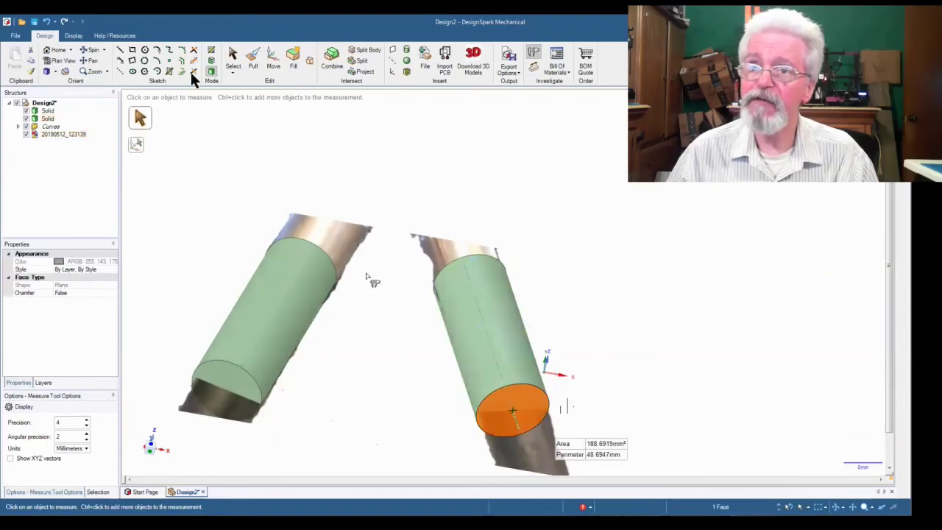
pyautogui.click(254, 57)
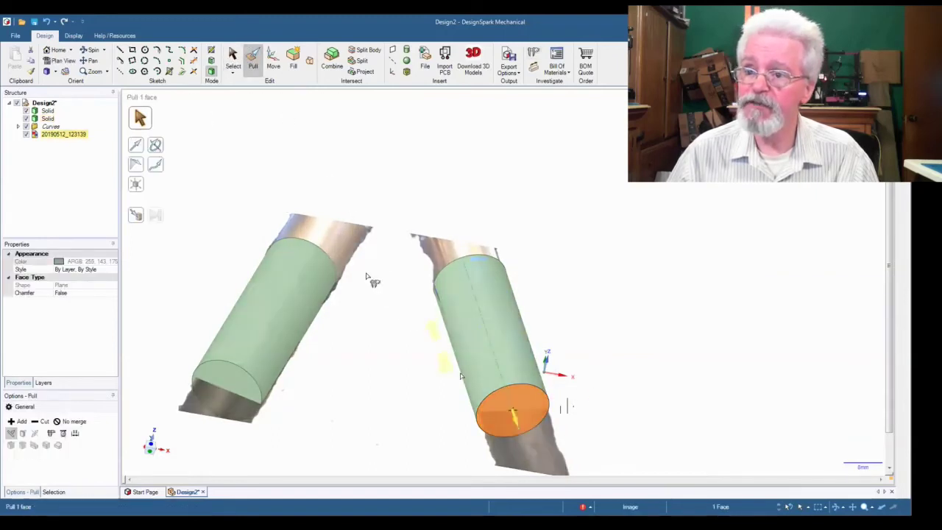
pyautogui.moveTo(521, 397); pyautogui.dragTo(527, 403)
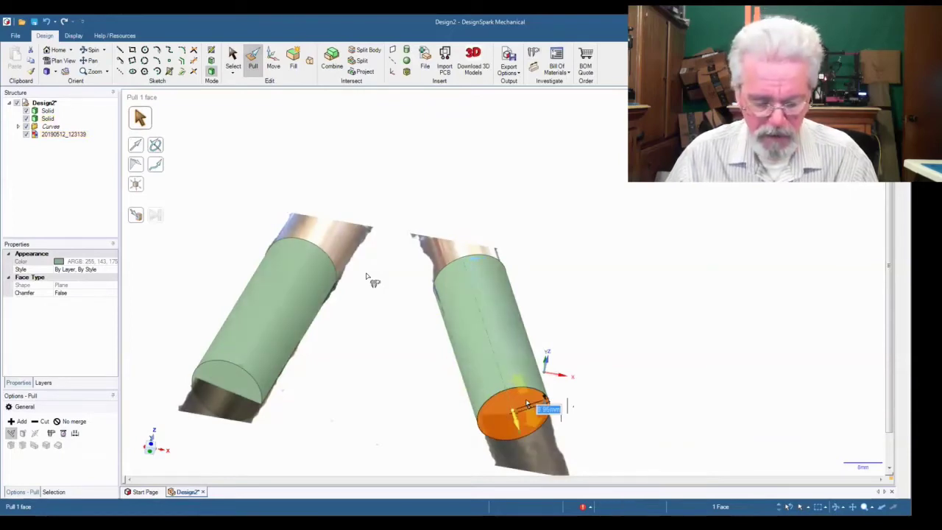
pyautogui.write('2')
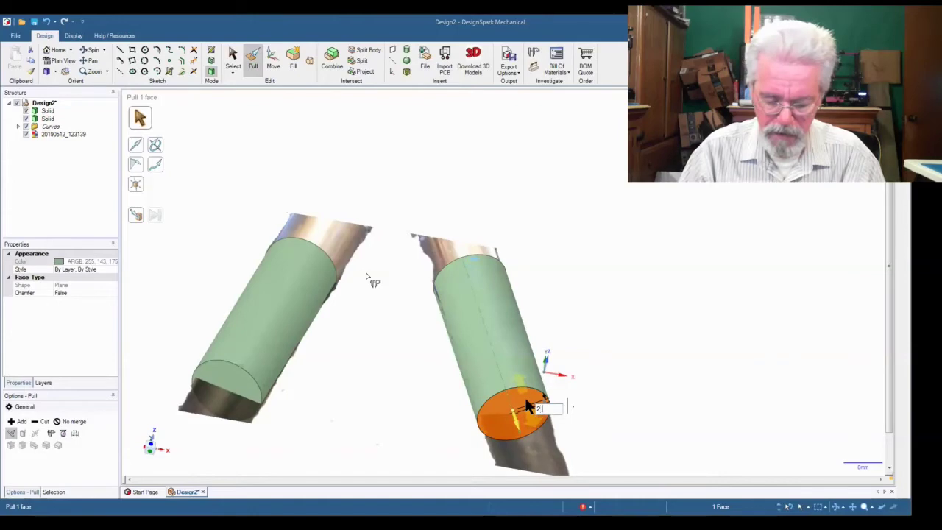
pyautogui.write('.5mm')
pyautogui.press('Return')
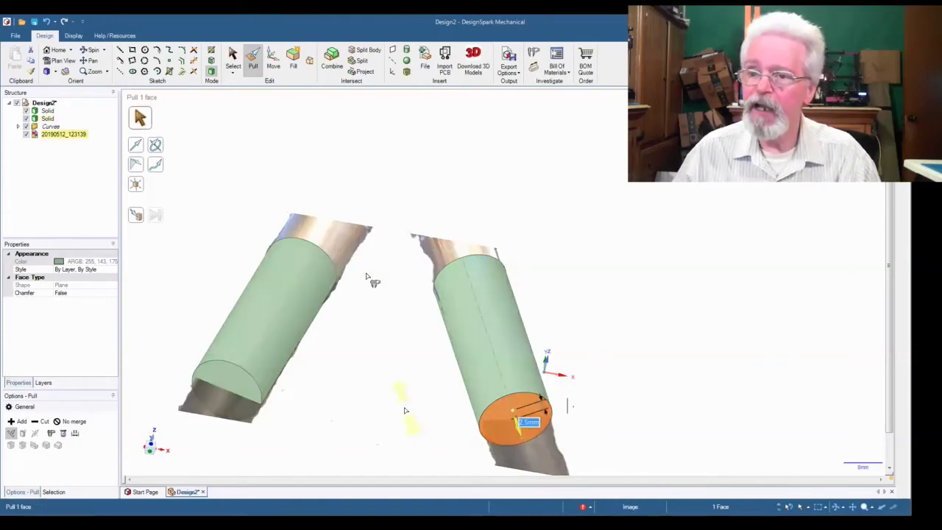
# Step: Pull the left cylinder's lower end face inward by 2 mm to shorten the cylinder
pyautogui.click(247, 385)
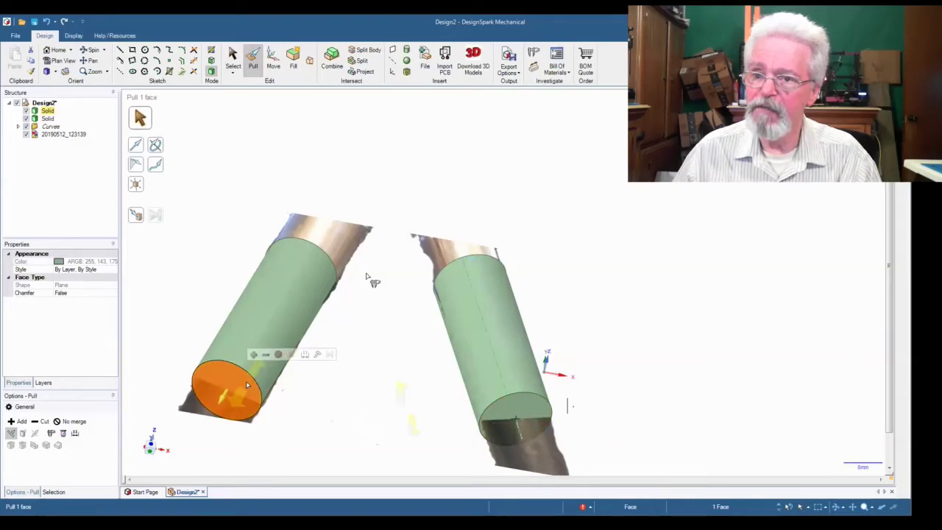
pyautogui.moveTo(248, 385); pyautogui.dragTo(248, 381)
pyautogui.write('2')
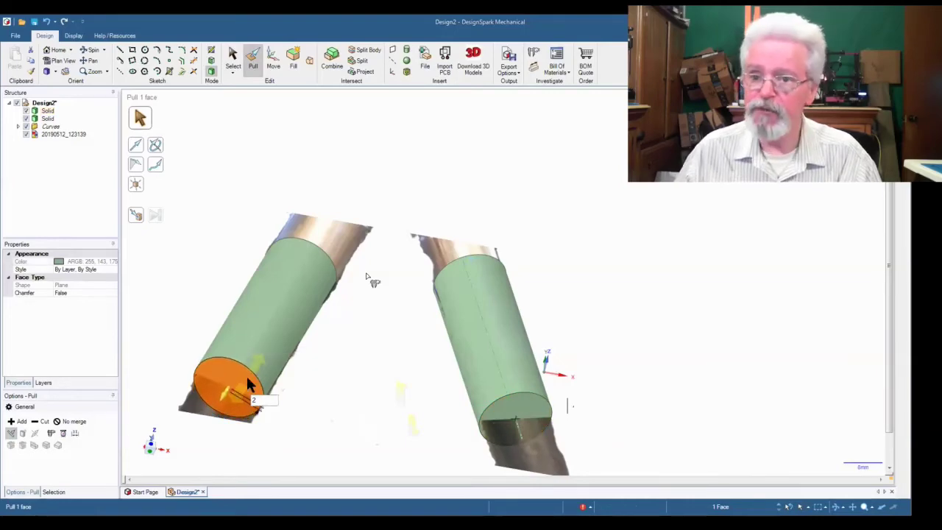
pyautogui.press('Return')
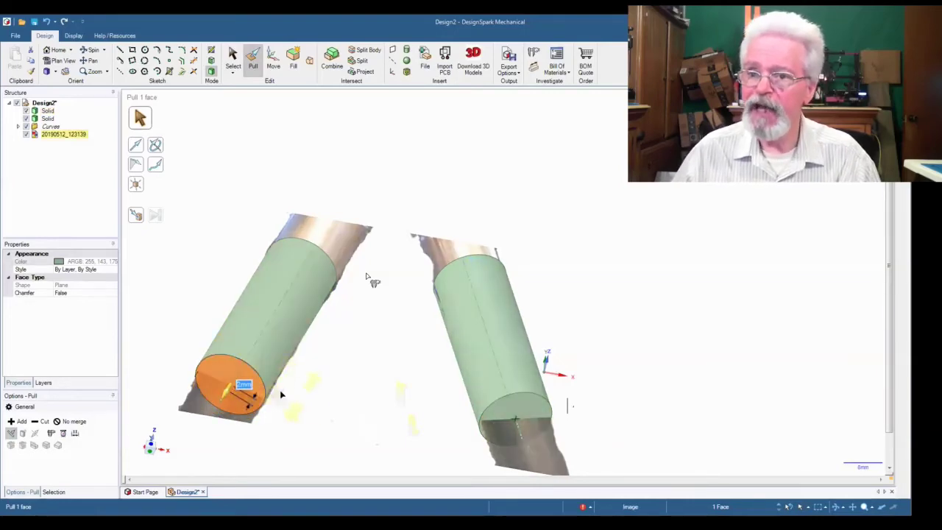
# Step: Re-measure the lengths of both adjusted cylinders between their upper and lower end faces
pyautogui.click(231, 382)
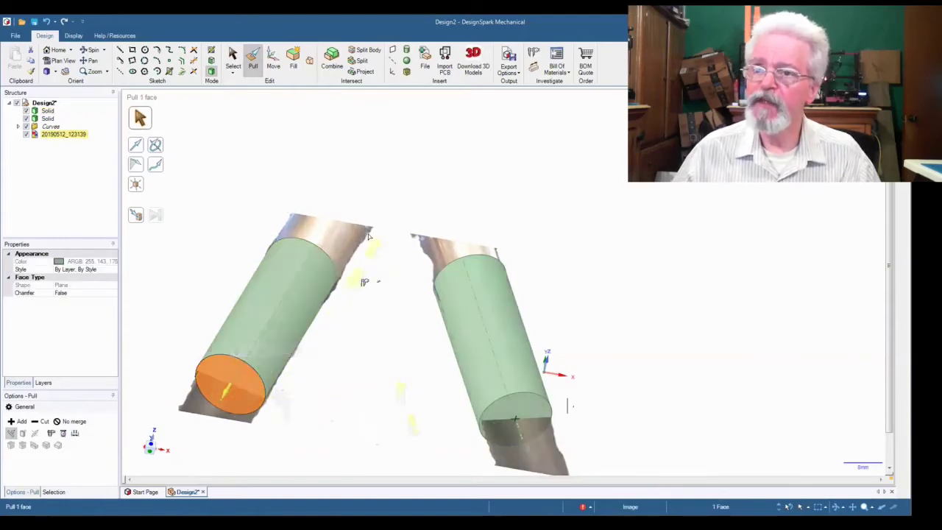
pyautogui.moveTo(375, 319); pyautogui.dragTo(350, 409, button='middle')
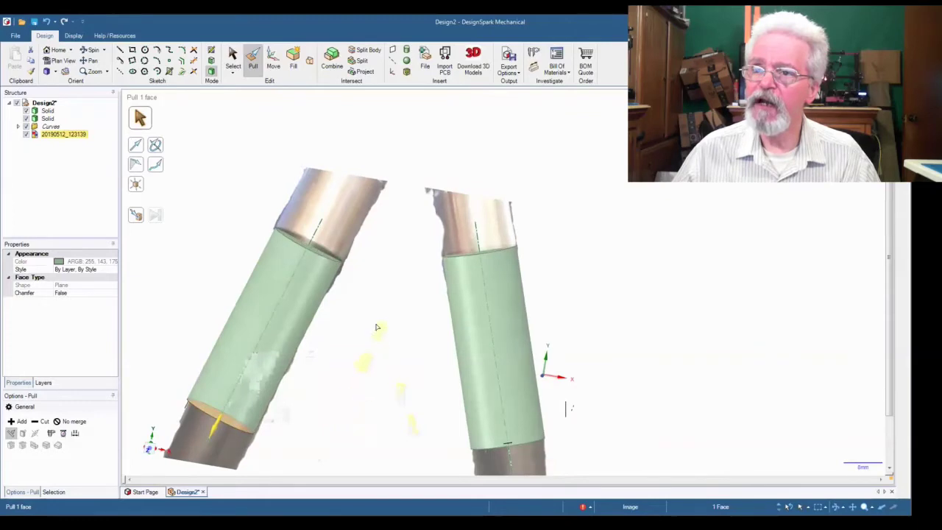
pyautogui.moveTo(376, 327); pyautogui.dragTo(388, 332, button='middle')
pyautogui.keyDown('ctrl'); pyautogui.click(328, 269); pyautogui.keyUp('ctrl')
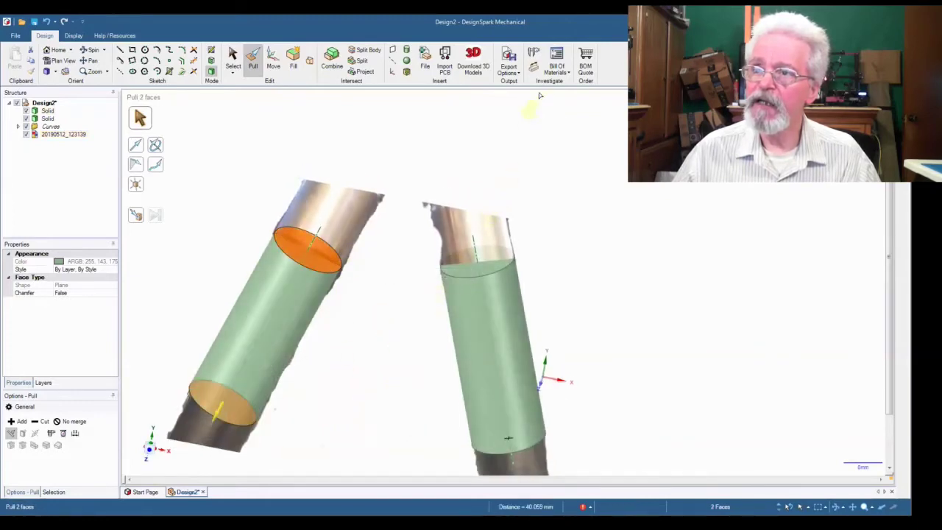
pyautogui.click(532, 51)
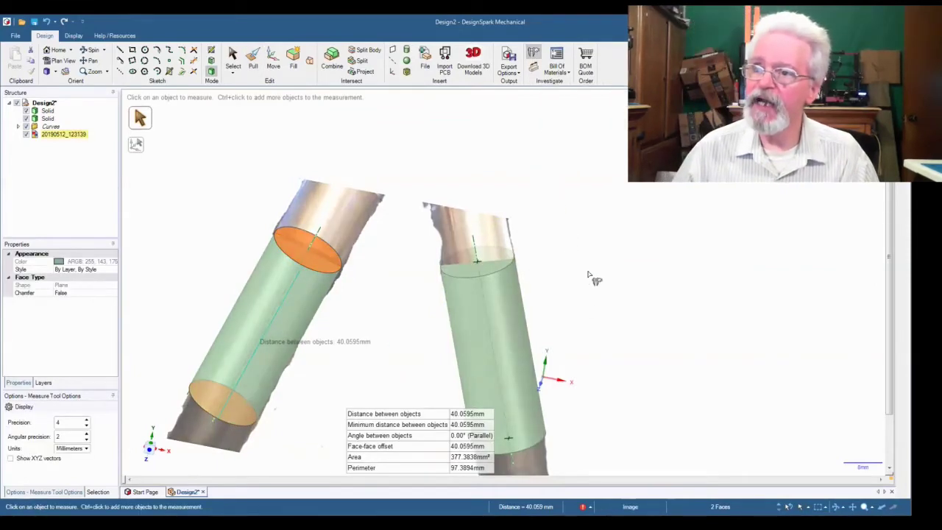
pyautogui.click(589, 276)
pyautogui.click(501, 265)
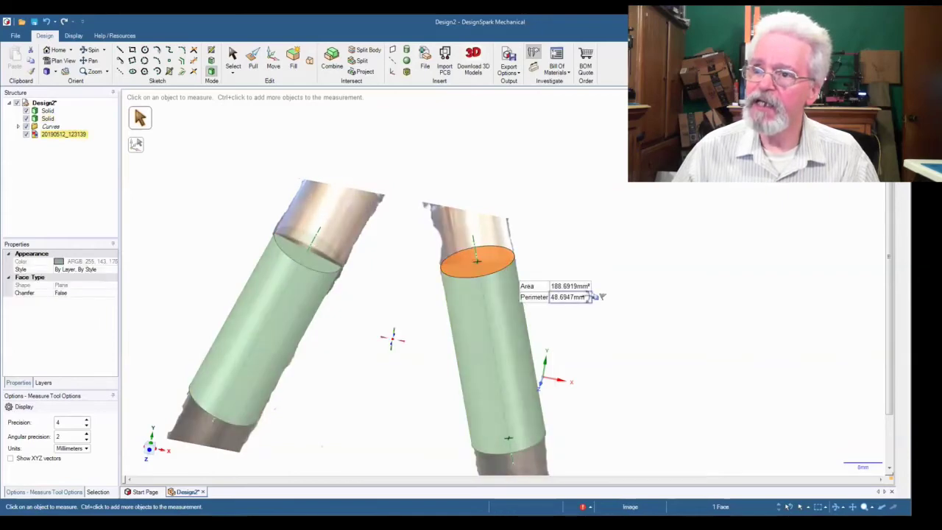
pyautogui.moveTo(597, 296); pyautogui.dragTo(599, 221, button='middle')
pyautogui.keyDown('ctrl'); pyautogui.click(532, 408); pyautogui.keyUp('ctrl')
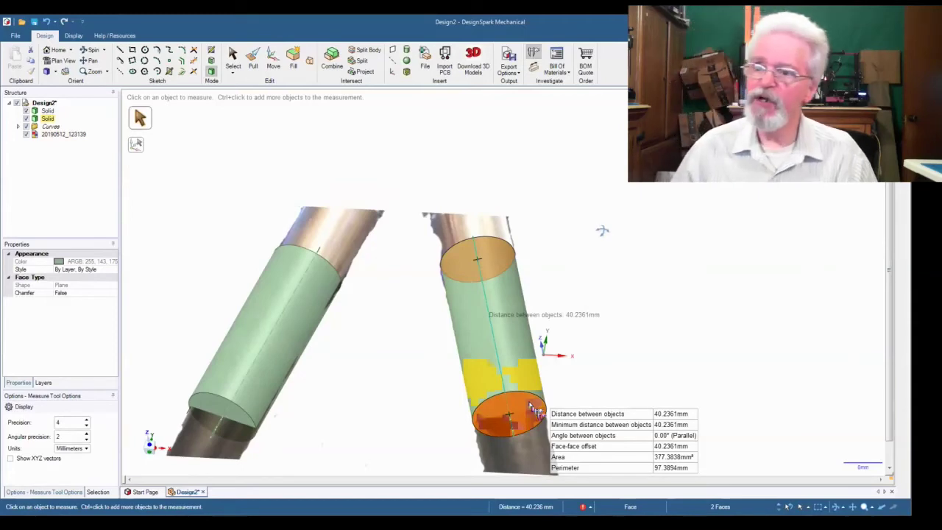
pyautogui.click(616, 391)
# Step: Shorten the right cylinder by pulling its lower end face inward 0.236 mm
pyautogui.click(516, 399)
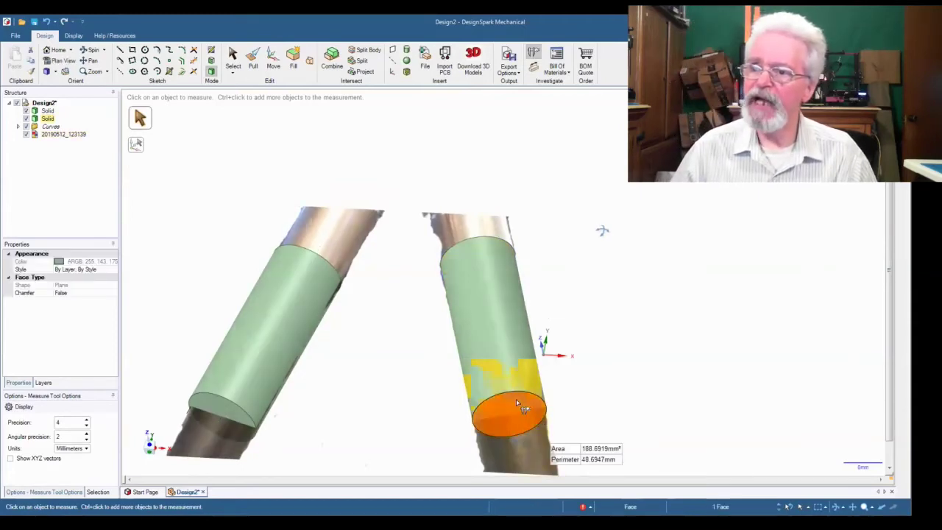
pyautogui.click(254, 59)
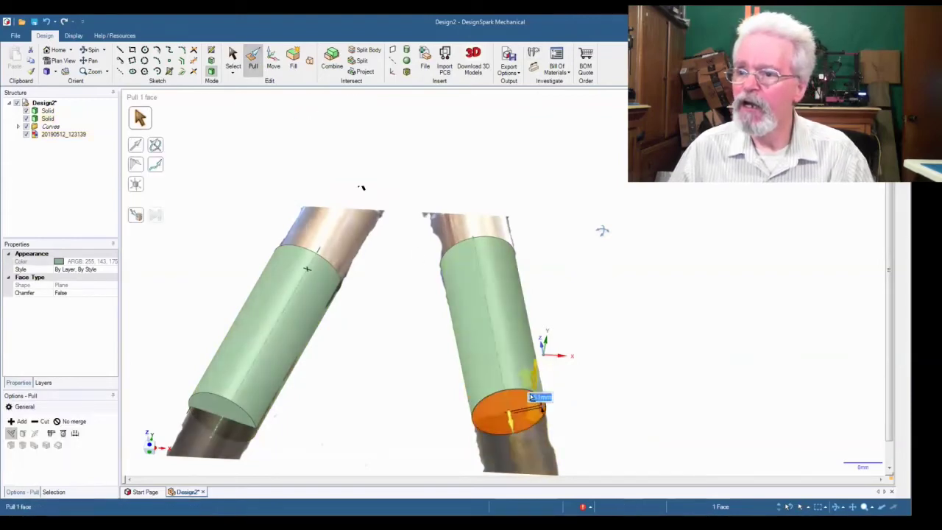
pyautogui.press('BackSpace')
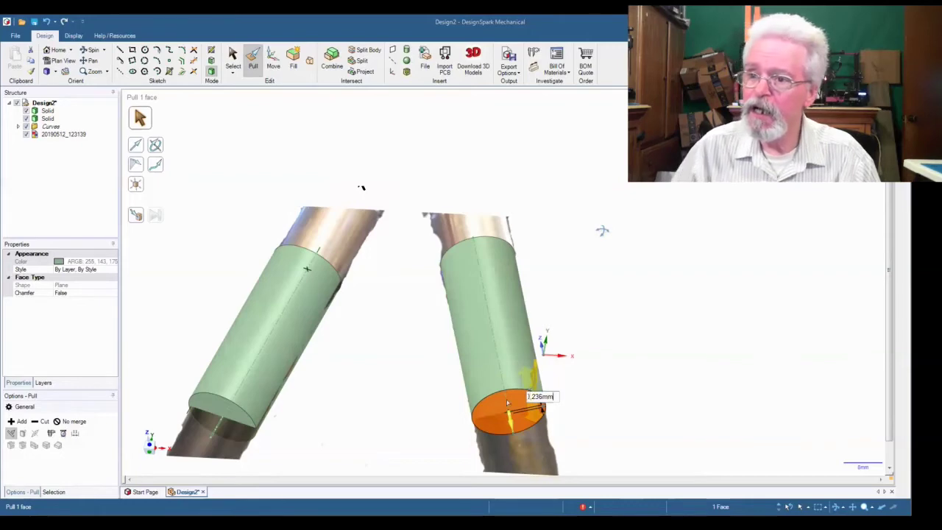
pyautogui.click(609, 412)
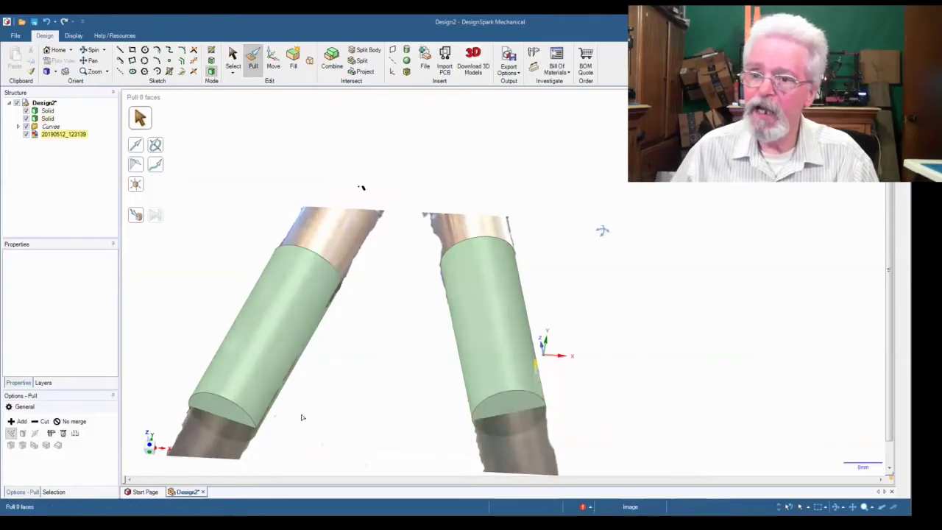
# Step: Measure the left cylinder's length between its end faces to find the remaining excess
pyautogui.click(220, 418)
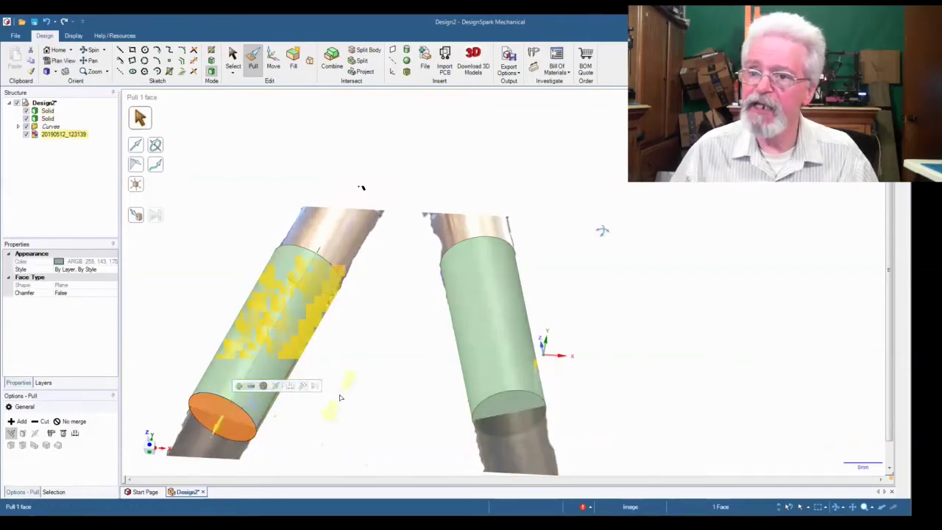
pyautogui.keyDown('ctrl'); pyautogui.moveTo(340, 398); pyautogui.dragTo(325, 262); pyautogui.keyUp('ctrl')
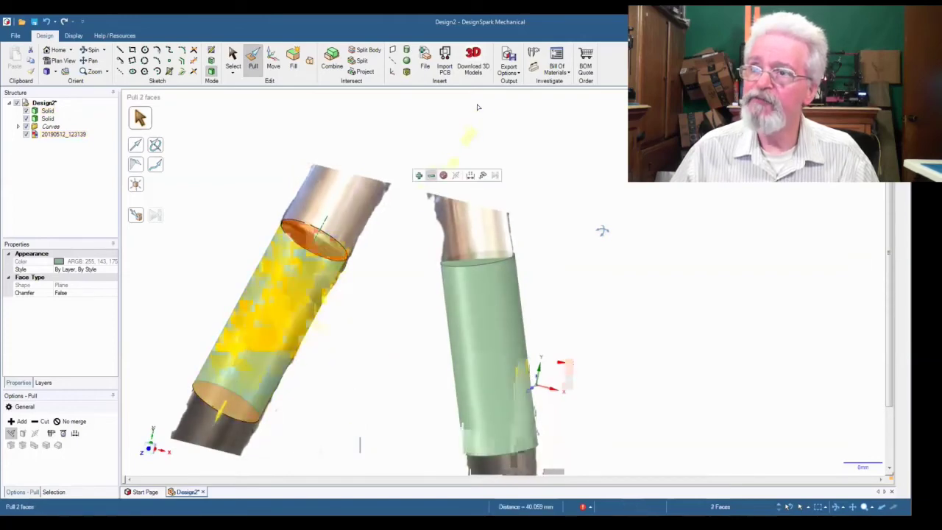
pyautogui.click(531, 57)
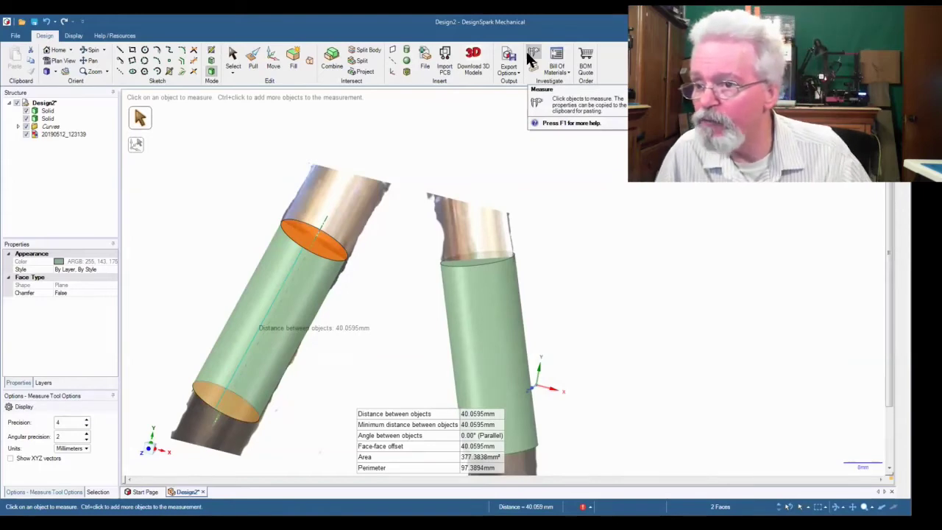
pyautogui.click(505, 301)
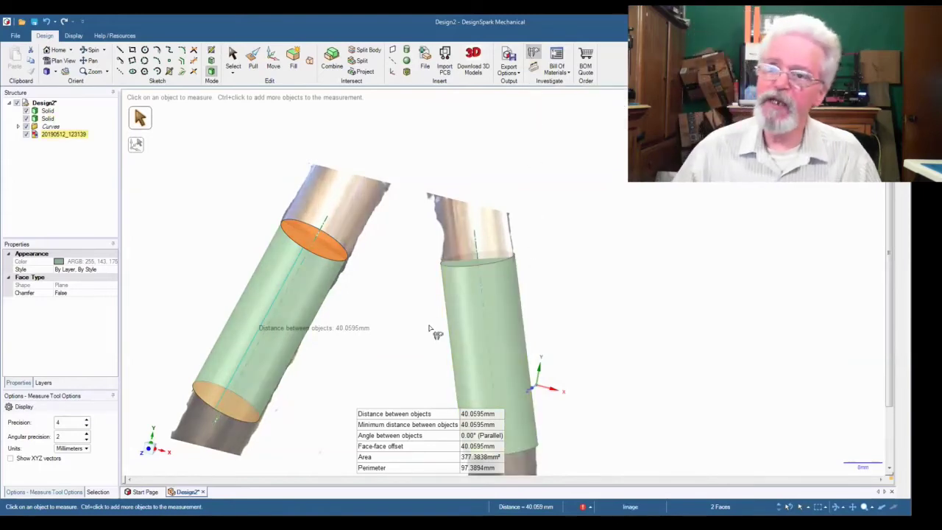
# Step: Shorten the left cylinder by pulling its lower end face inward 0.0595 mm
pyautogui.moveTo(391, 339); pyautogui.dragTo(263, 411, button='middle')
pyautogui.click(234, 417)
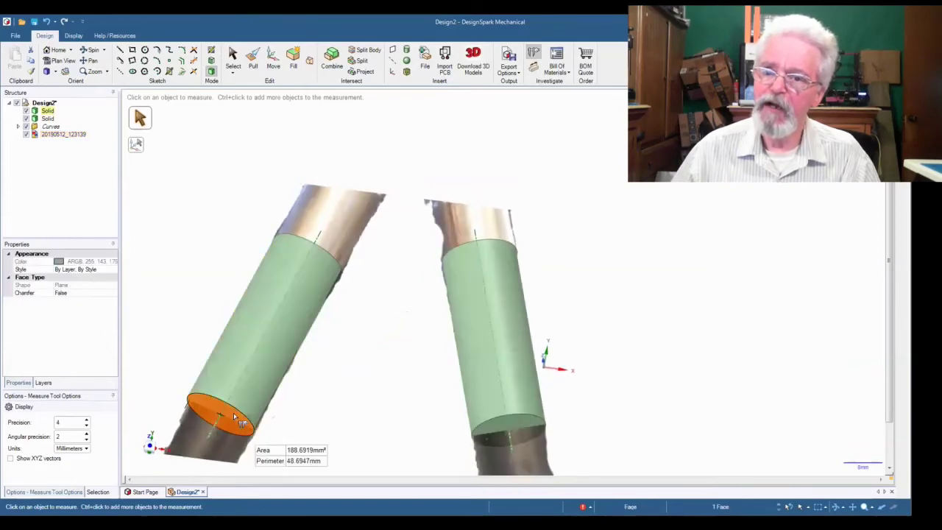
pyautogui.click(253, 57)
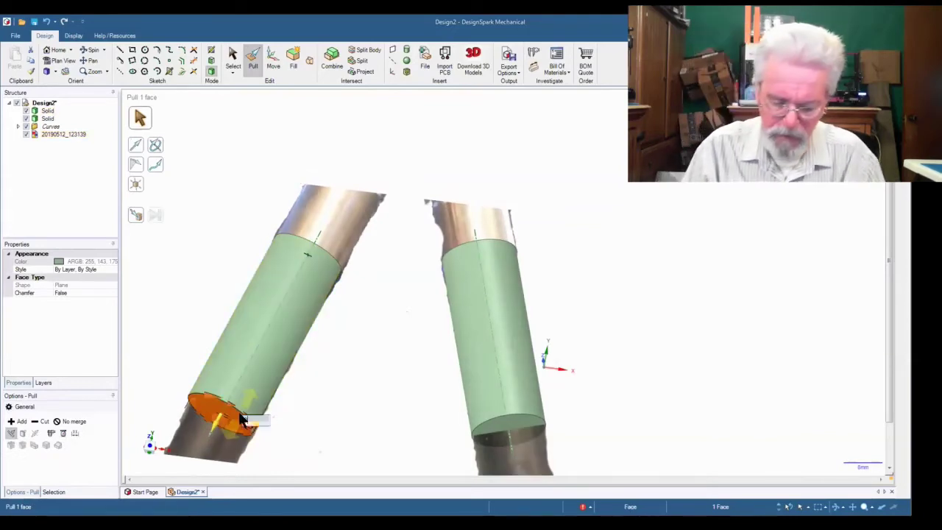
pyautogui.write('0.05')
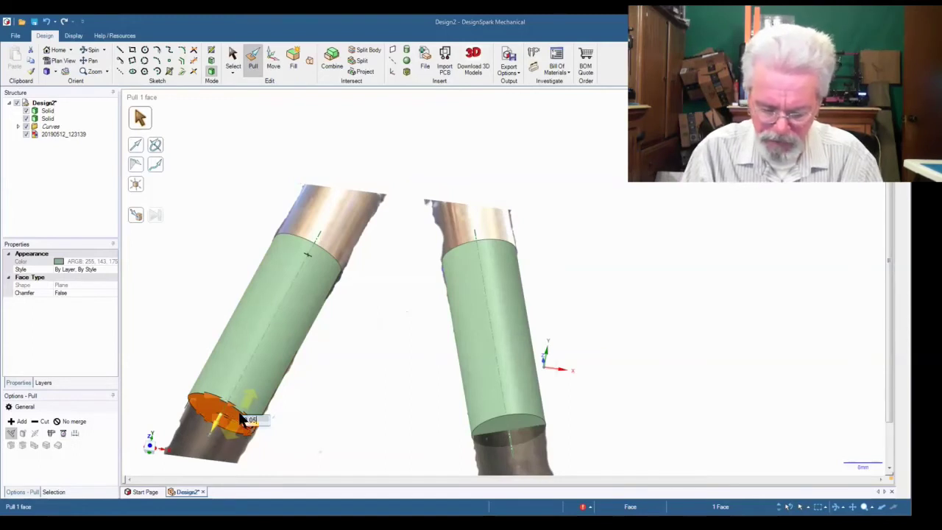
pyautogui.write('95')
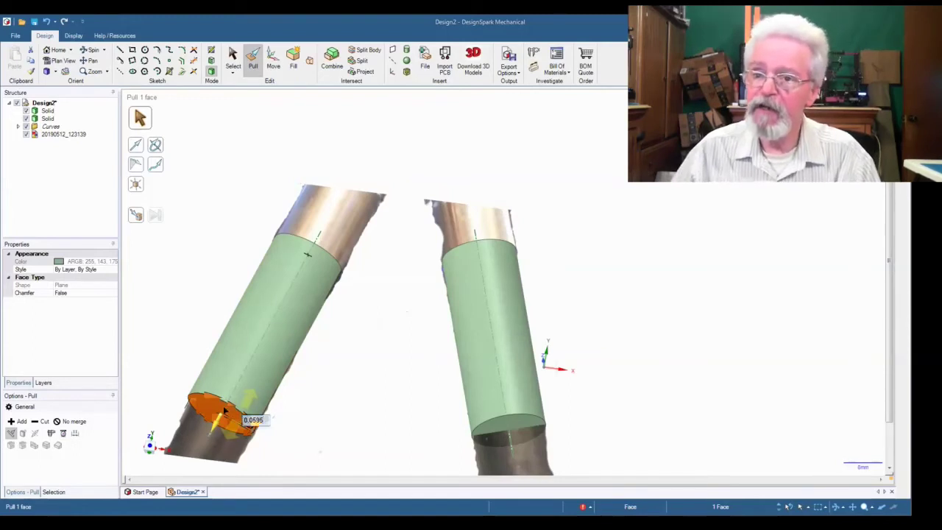
pyautogui.press('Return')
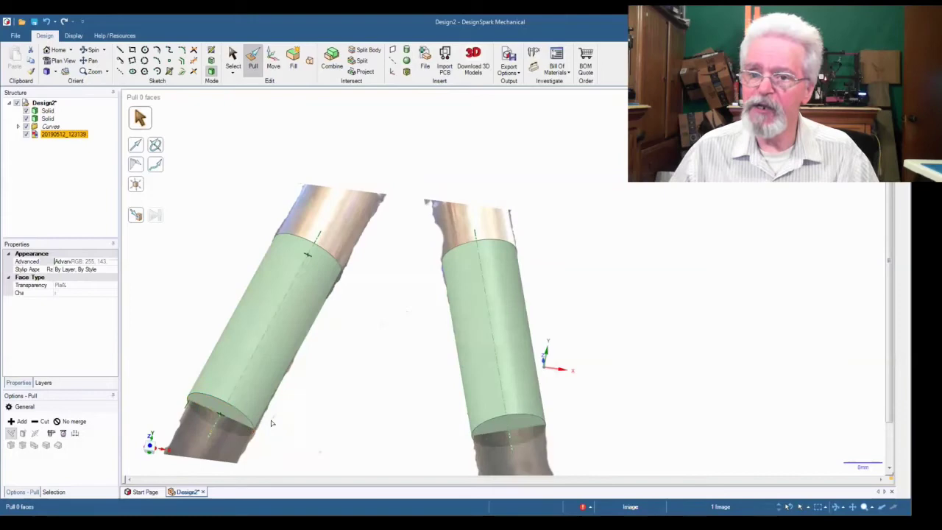
# Step: Select the left cylinder's lower and upper end faces to check the distance between them
pyautogui.click(227, 414)
pyautogui.moveTo(368, 399); pyautogui.dragTo(391, 336, button='middle')
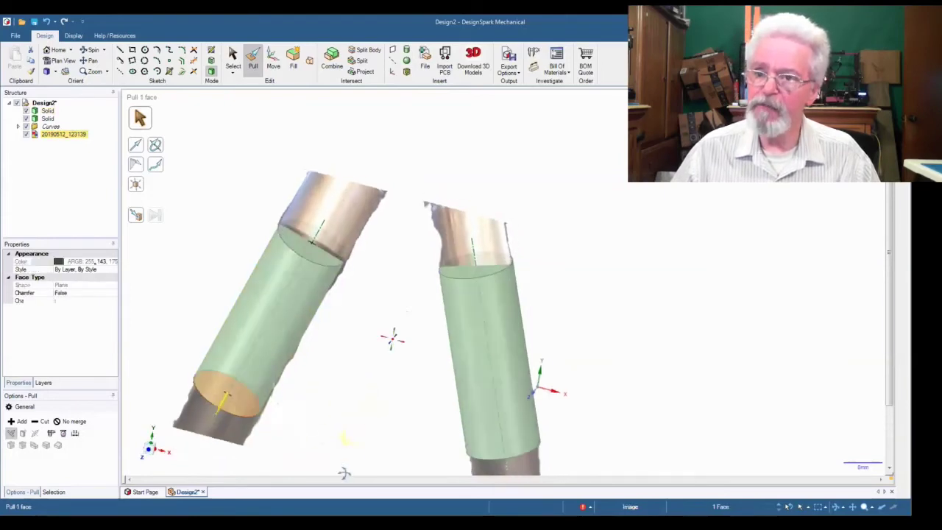
pyautogui.keyDown('ctrl'); pyautogui.click(321, 262); pyautogui.keyUp('ctrl')
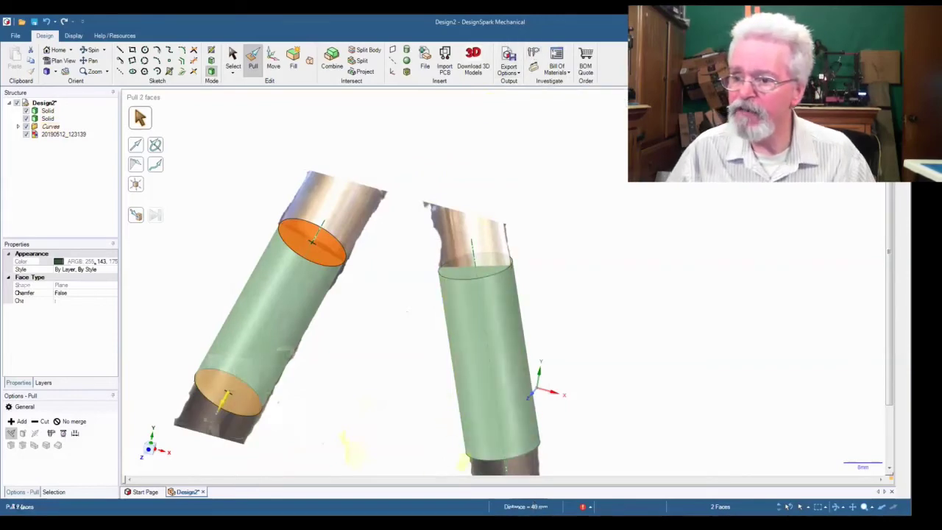
# Step: Measure the right cylinder's length between its upper and lower end faces, and compare both cylinders with the legs in the photo
pyautogui.click(604, 353)
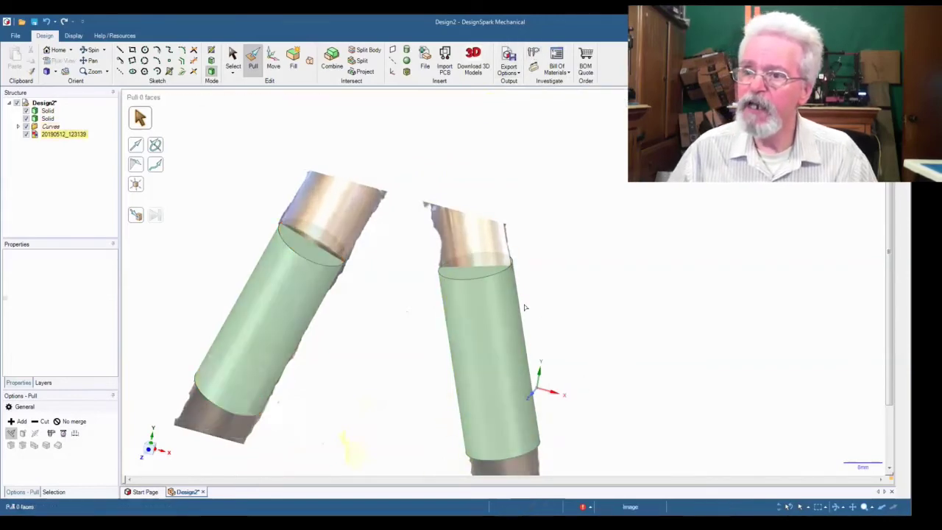
pyautogui.click(479, 280)
pyautogui.moveTo(571, 310)
pyautogui.mouseDown(button='middle')
pyautogui.moveTo(580, 234)
pyautogui.moveTo(564, 320)
pyautogui.mouseUp(button='middle')
pyautogui.keyDown('ctrl'); pyautogui.click(515, 405); pyautogui.keyUp('ctrl')
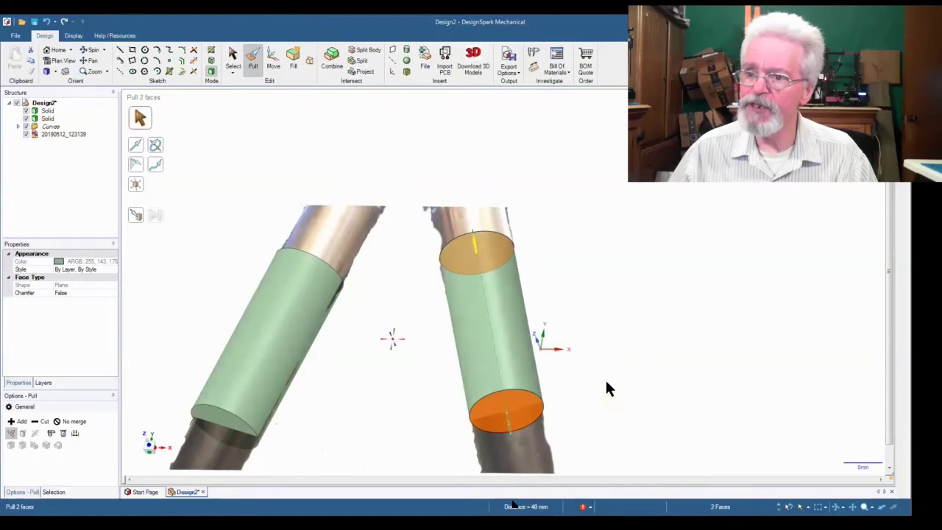
pyautogui.moveTo(608, 388); pyautogui.dragTo(643, 417, button='middle')
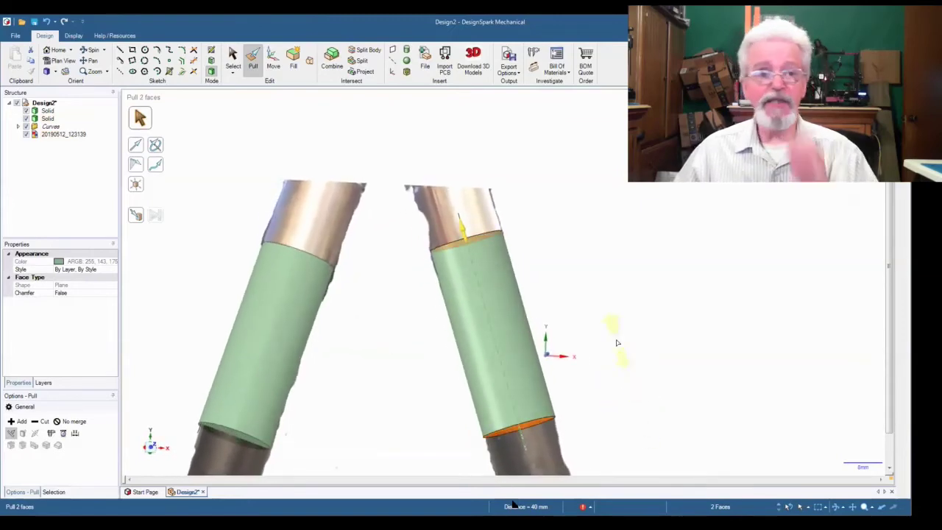
pyautogui.moveTo(675, 293)
pyautogui.mouseDown(button='middle')
pyautogui.moveTo(675, 285)
pyautogui.moveTo(644, 324)
pyautogui.moveTo(553, 376)
pyautogui.moveTo(572, 376)
pyautogui.moveTo(564, 388)
pyautogui.moveTo(599, 376)
pyautogui.moveTo(638, 326)
pyautogui.moveTo(650, 287)
pyautogui.moveTo(684, 295)
pyautogui.moveTo(593, 294)
pyautogui.moveTo(599, 280)
pyautogui.moveTo(664, 299)
pyautogui.mouseUp(button='middle')
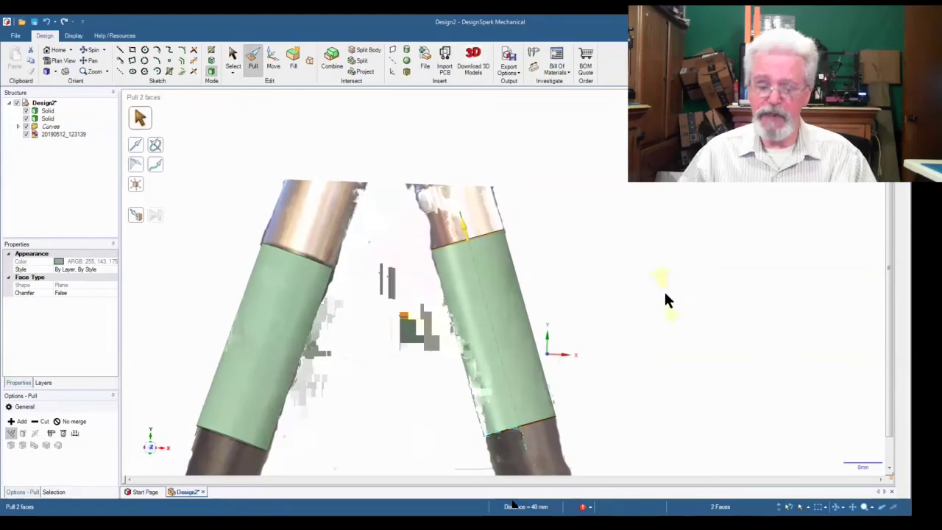
pyautogui.click(399, 390)
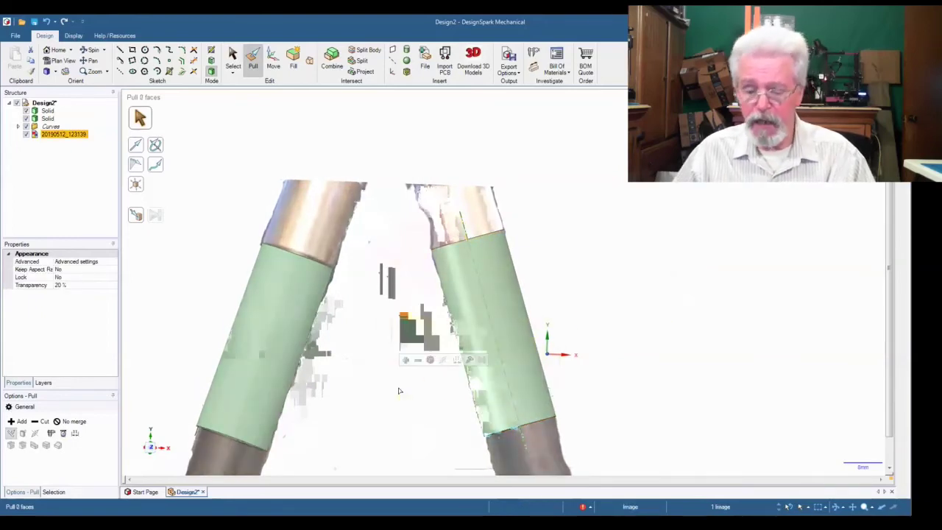
pyautogui.press('k')
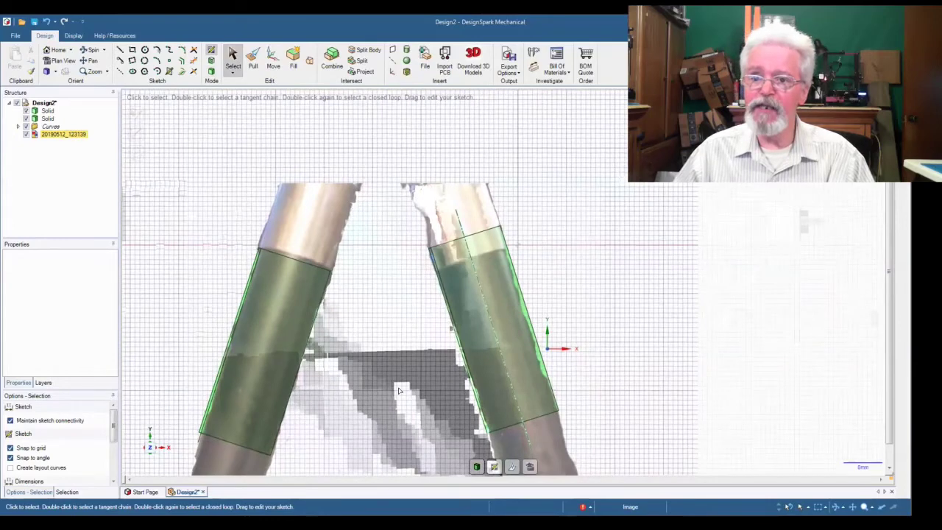
pyautogui.click(596, 361)
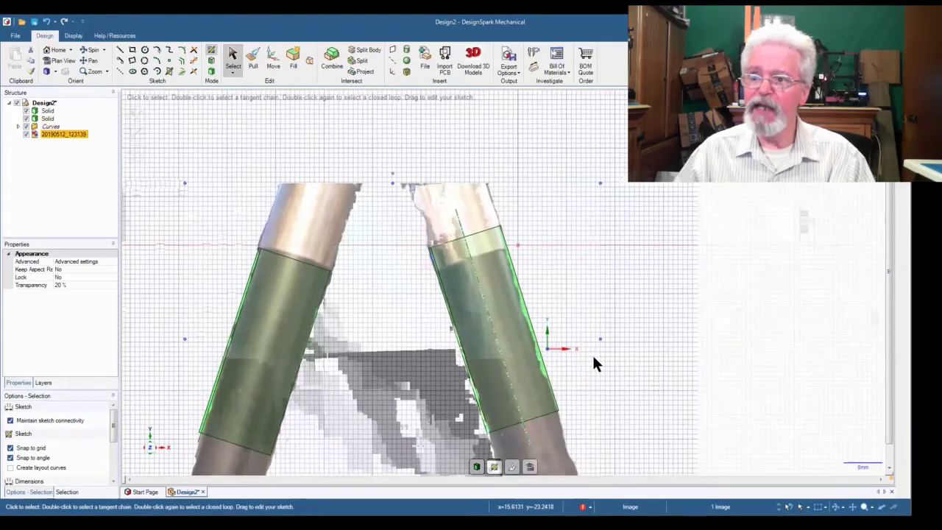
pyautogui.press('d')
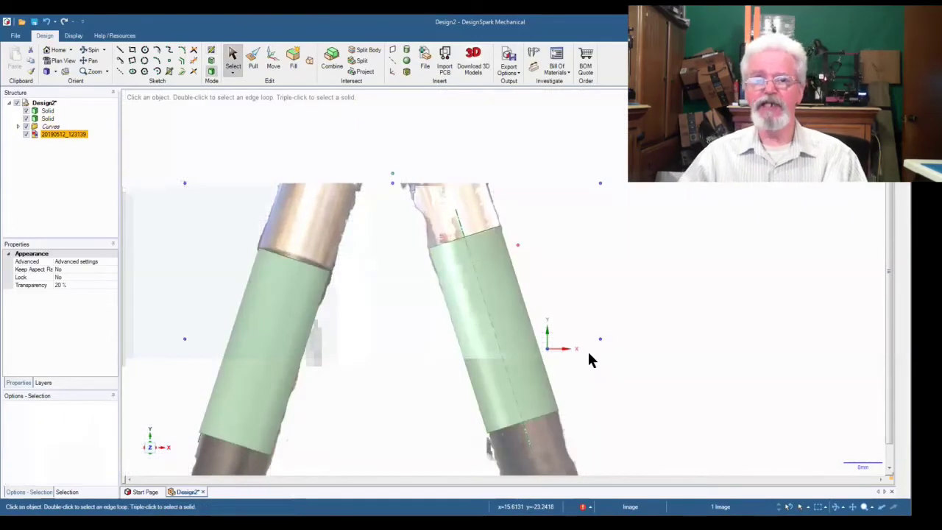
# Step: Hide the tripod photo to examine the two cylinders on their own, and show the photo again
pyautogui.click(25, 134)
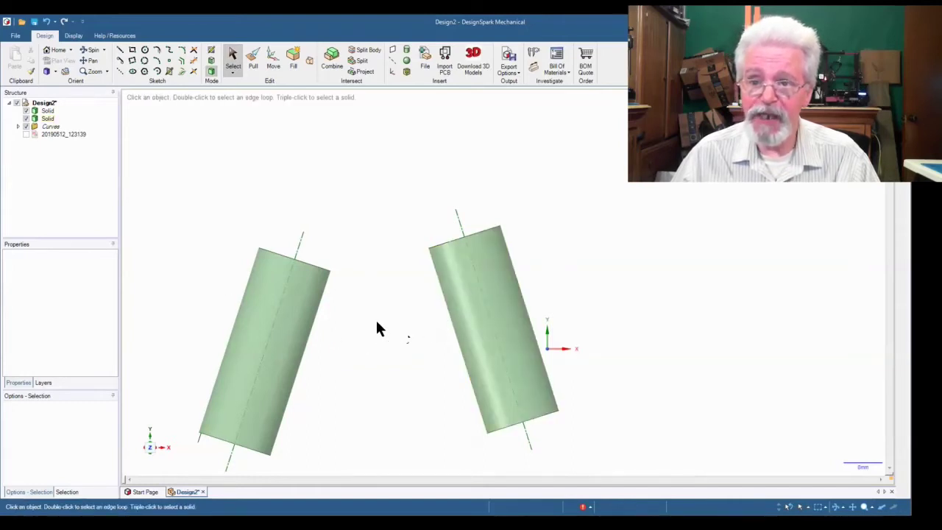
pyautogui.click(501, 352)
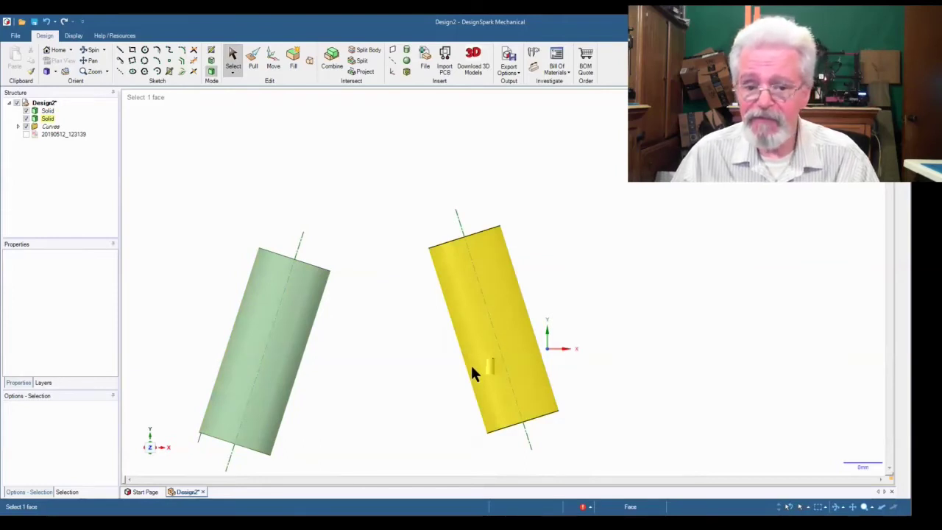
pyautogui.click(447, 371)
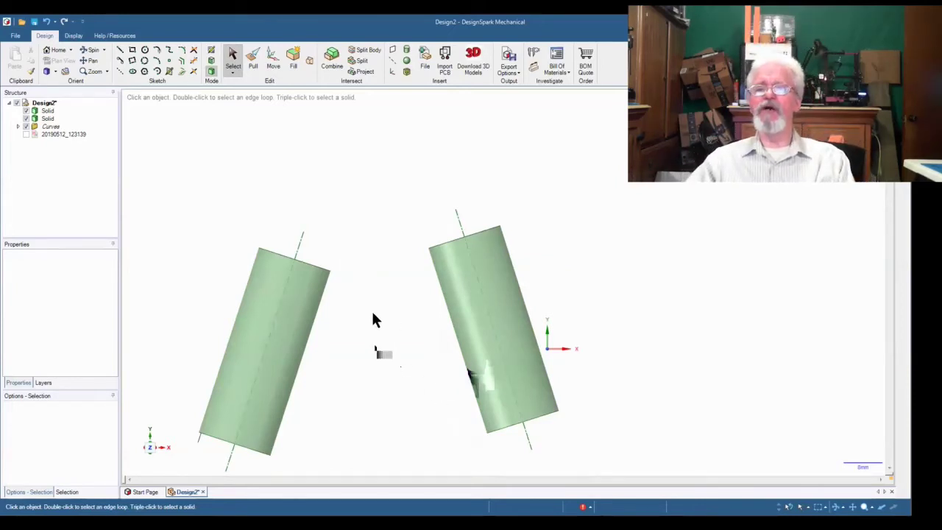
pyautogui.click(28, 135)
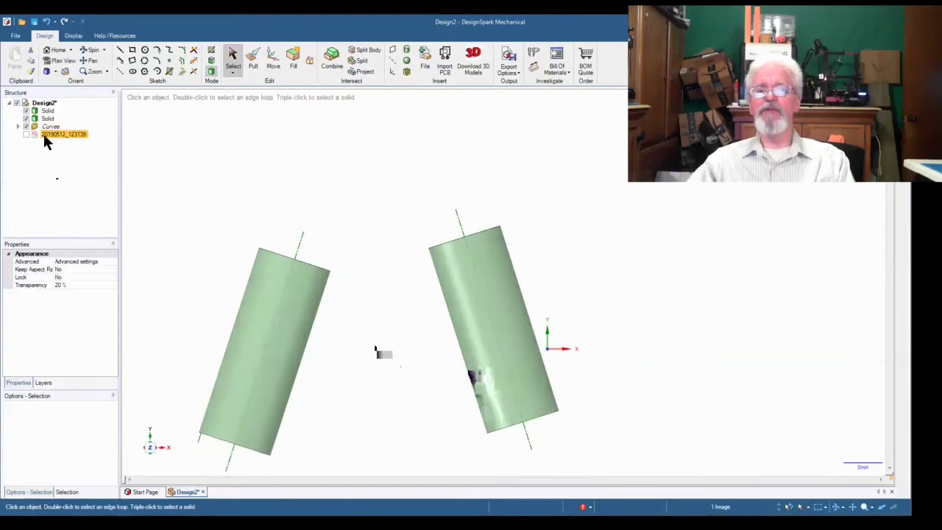
pyautogui.click(24, 132)
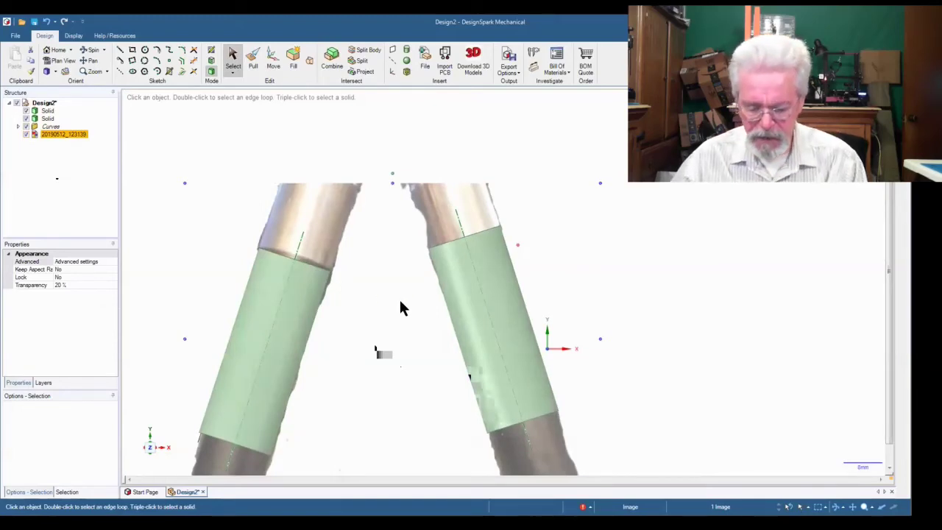
# Step: On the photo plane, sketch a horizontal line along y = 0 spanning past the upper ends of both cylinders
pyautogui.press('k')
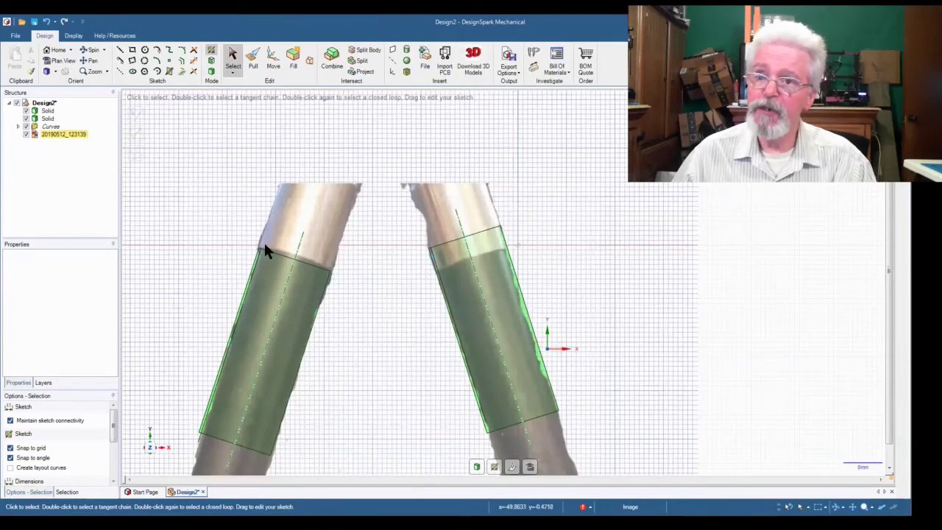
pyautogui.click(119, 63)
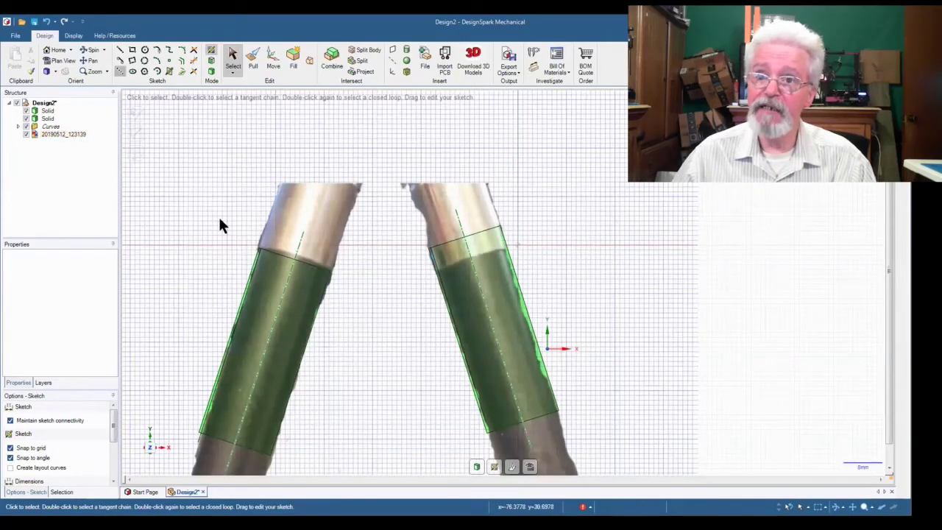
pyautogui.click(227, 250)
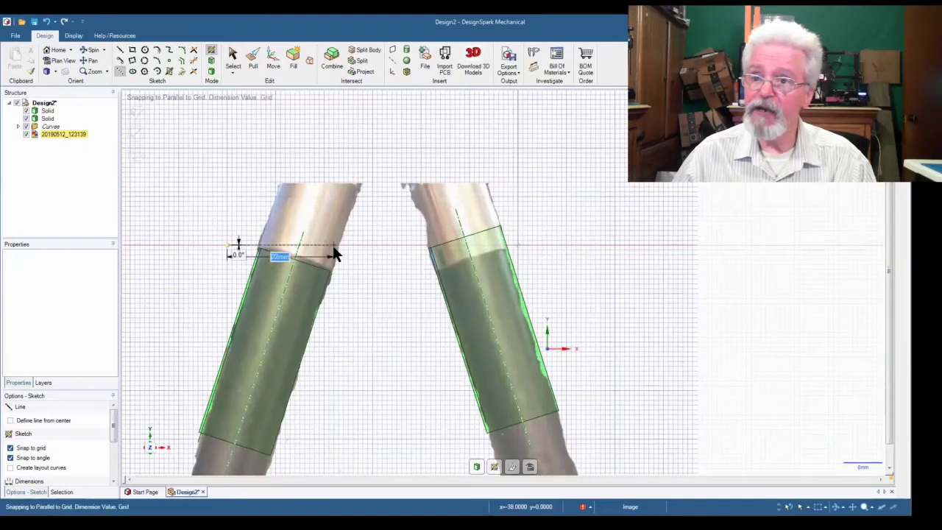
pyautogui.click(566, 250)
pyautogui.press('Escape')
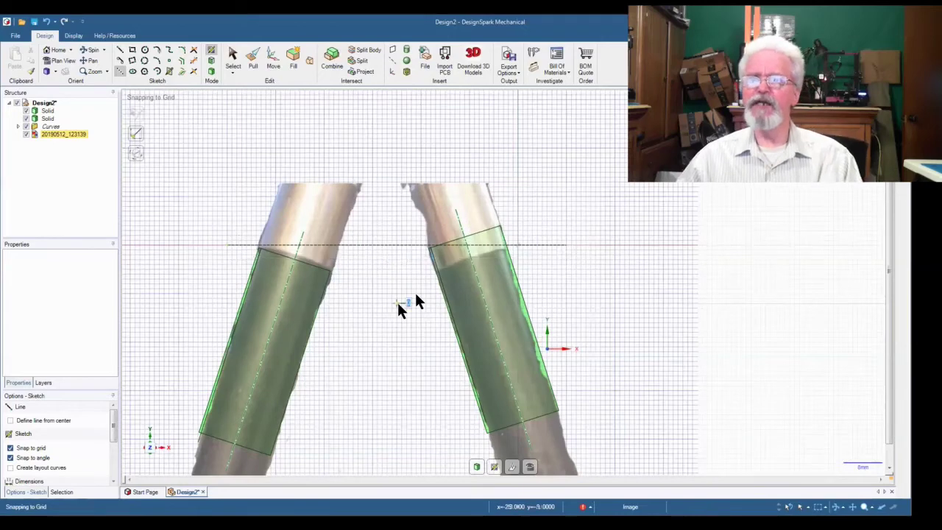
# Step: Hide the tripod photo, drop the unfinished extra line and return to 3D mode
pyautogui.click(397, 301)
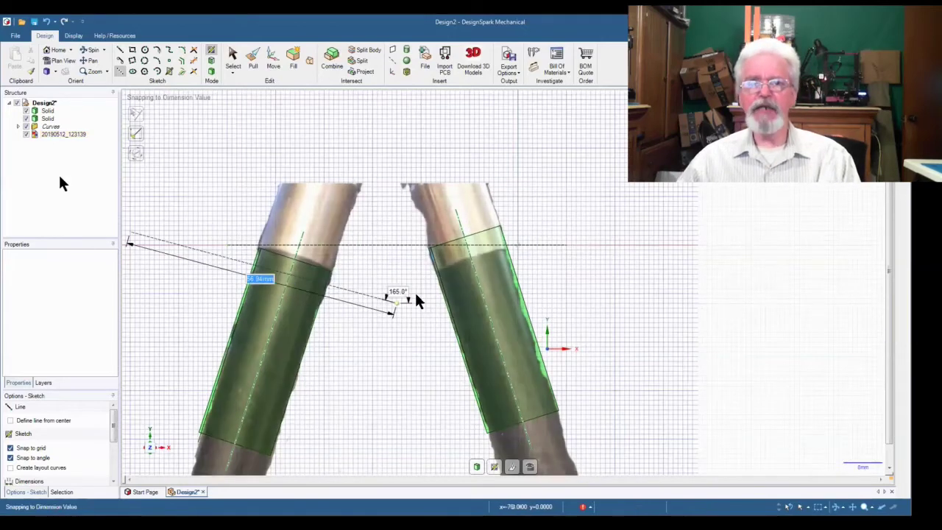
pyautogui.click(27, 135)
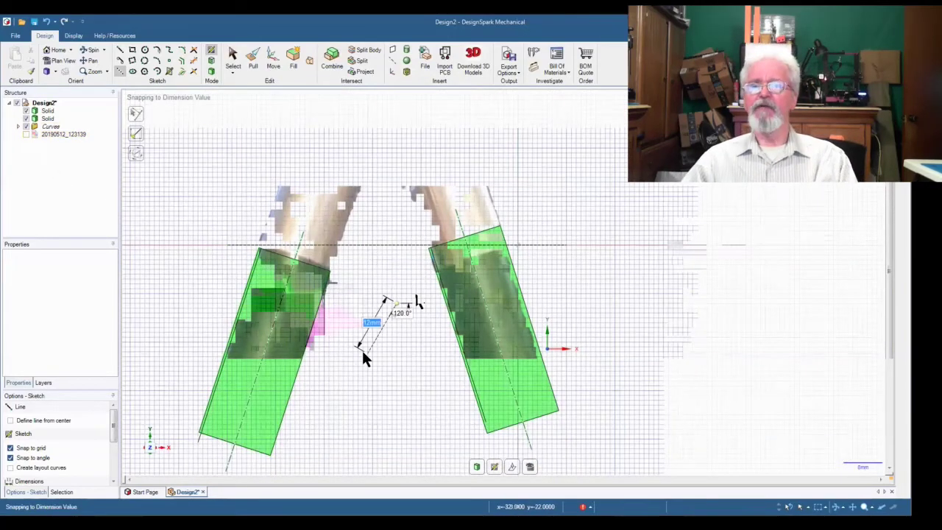
pyautogui.press('Escape')
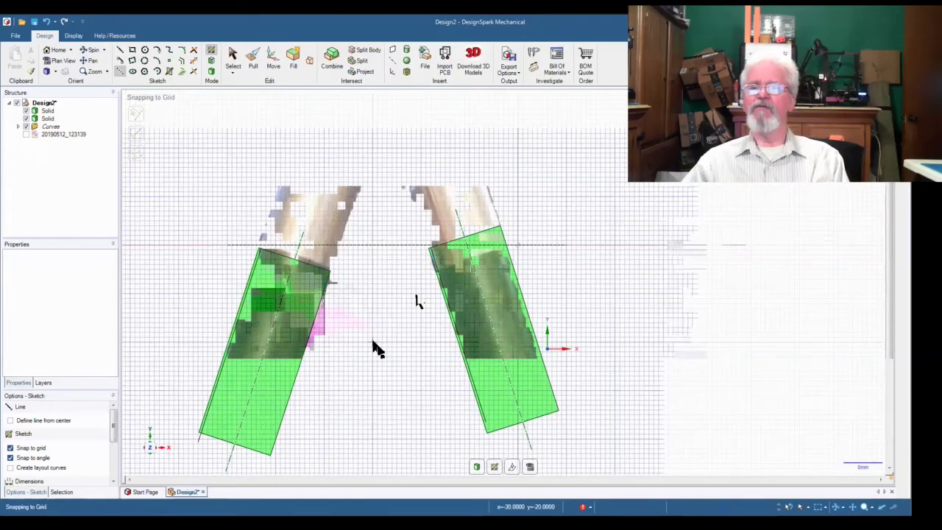
pyautogui.press('d')
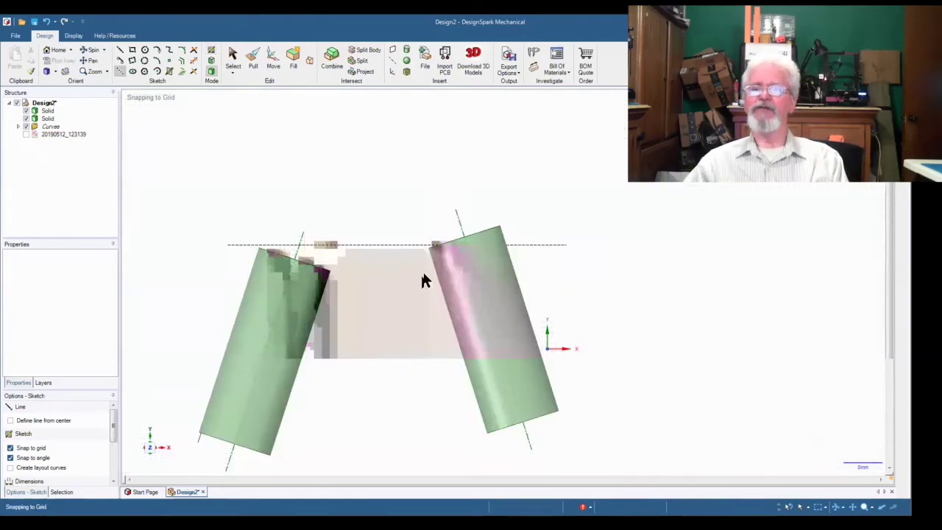
# Step: Try to move the left cylinder about 1.24 mm along its axis using only its side face
pyautogui.click(292, 324)
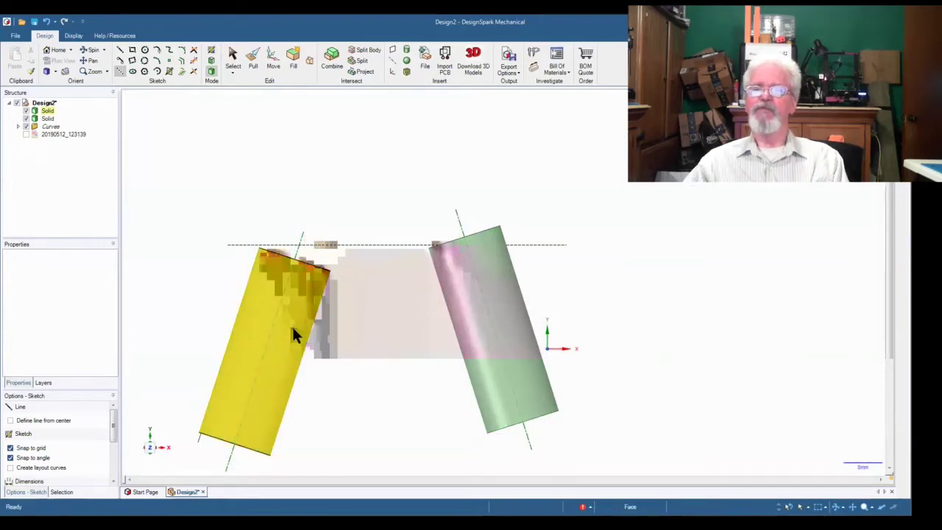
pyautogui.tripleClick(307, 333)
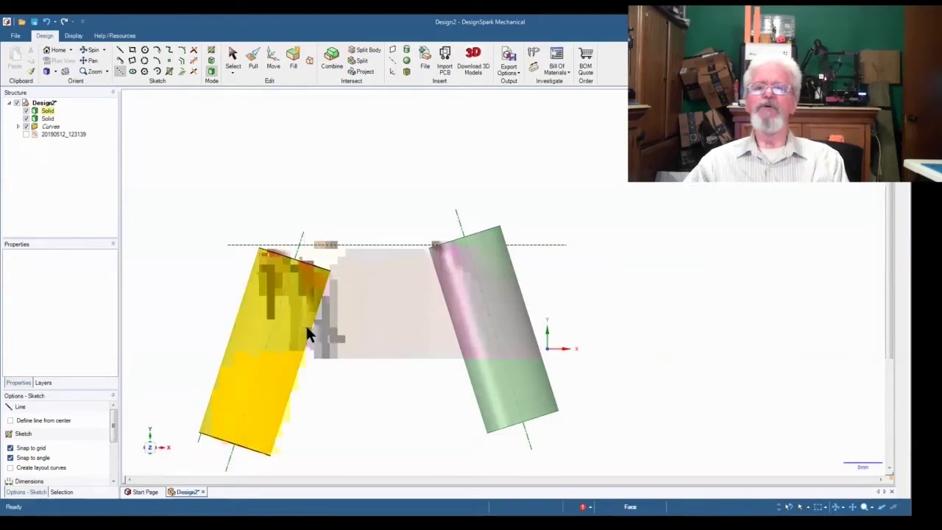
pyautogui.click(300, 331)
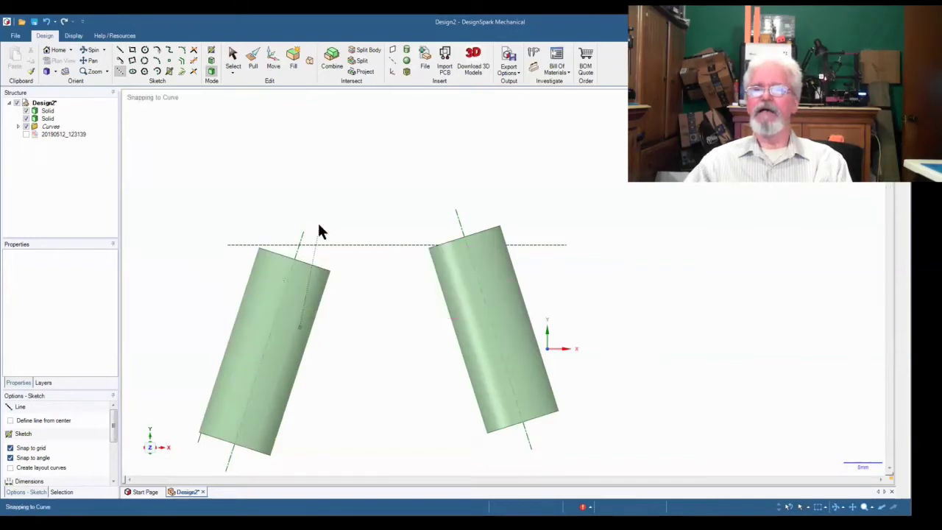
pyautogui.click(233, 58)
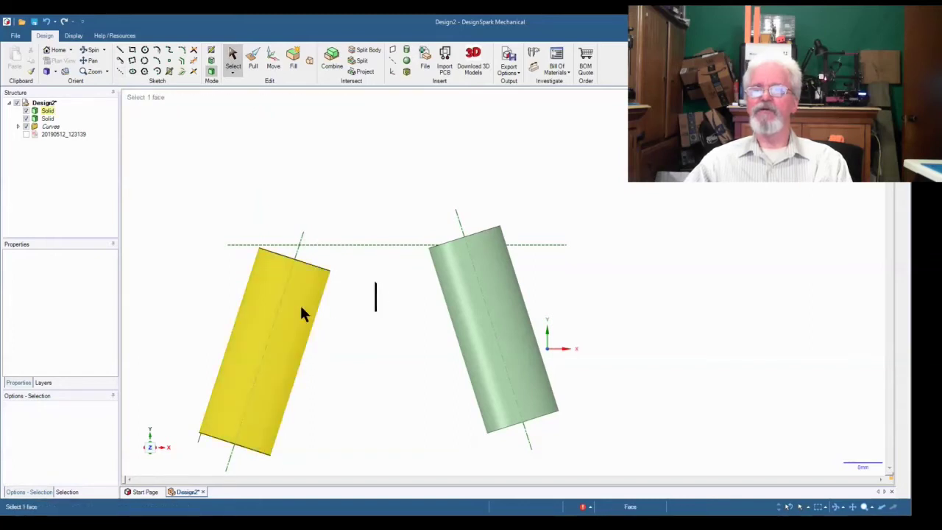
pyautogui.click(272, 59)
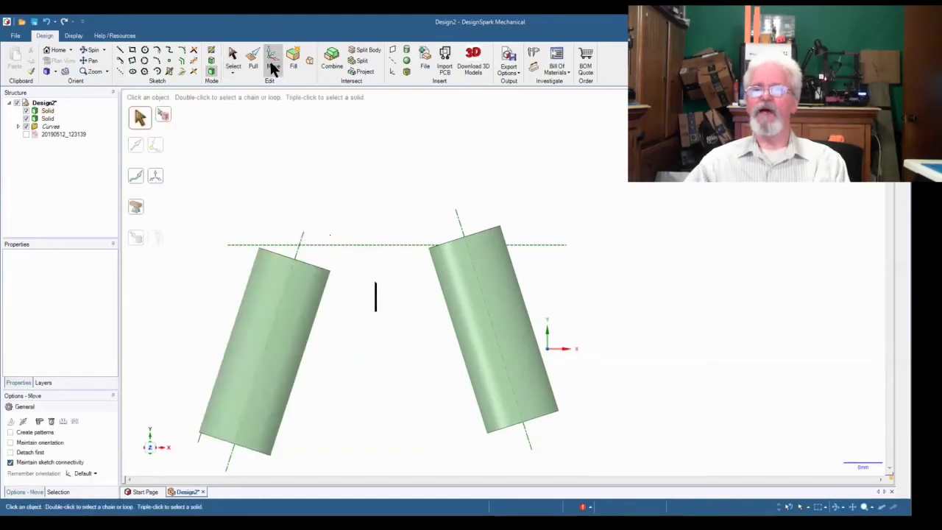
pyautogui.click(305, 273)
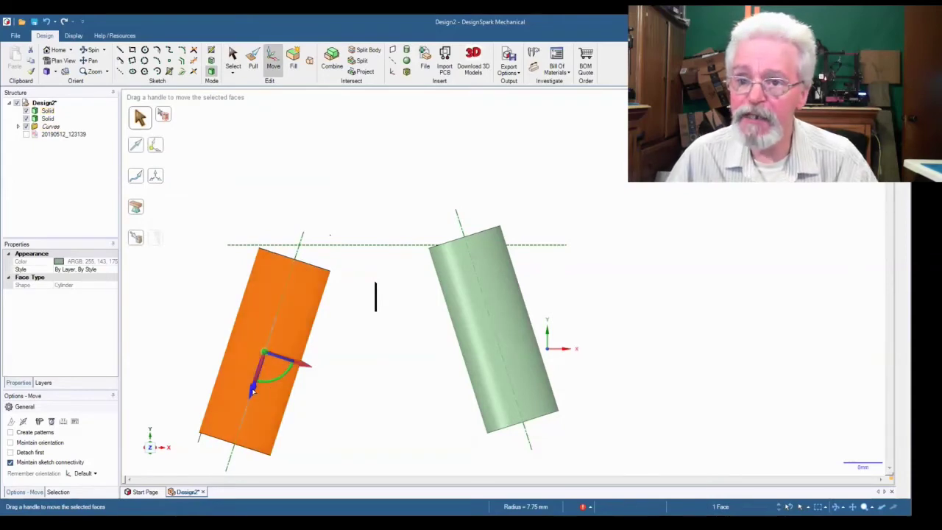
pyautogui.moveTo(254, 393); pyautogui.dragTo(257, 384)
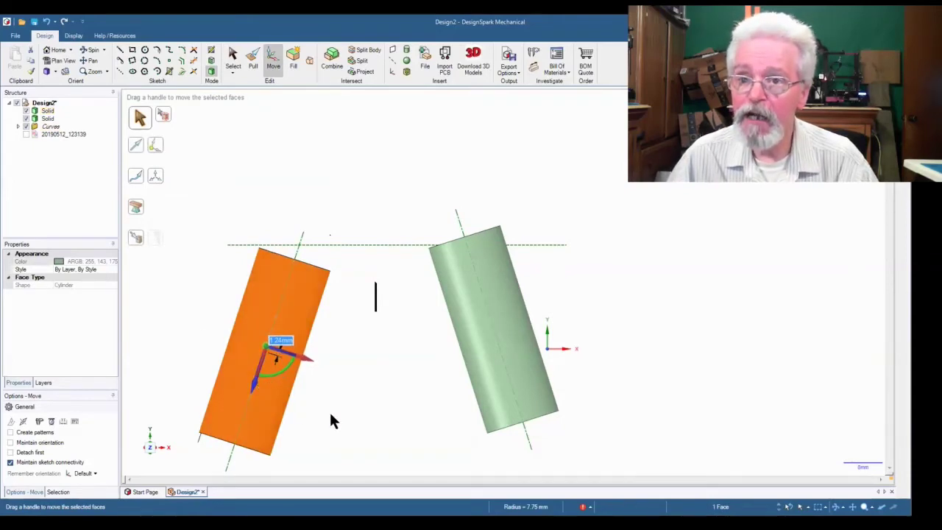
# Step: Move the left solid up and the right solid down about 4.16 mm so their upper outer corners meet the horizontal reference line
pyautogui.click(47, 110)
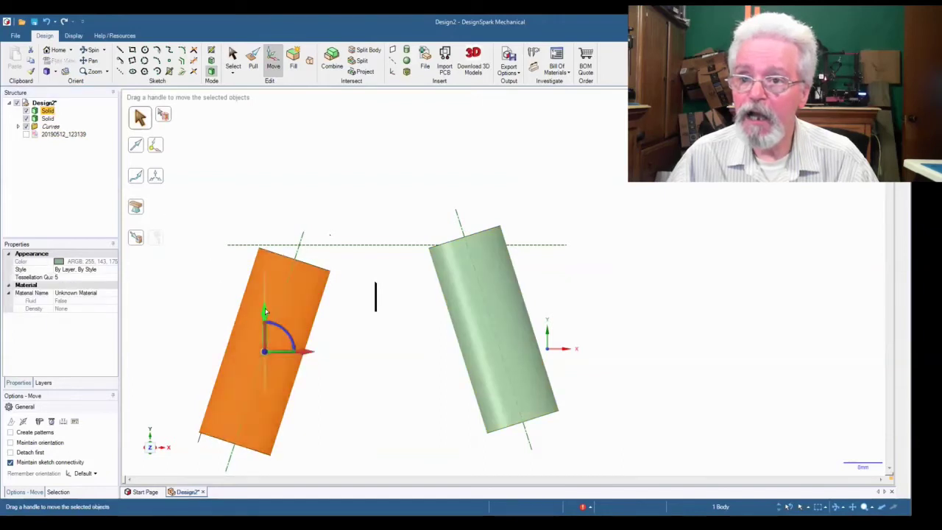
pyautogui.moveTo(265, 309); pyautogui.dragTo(267, 304)
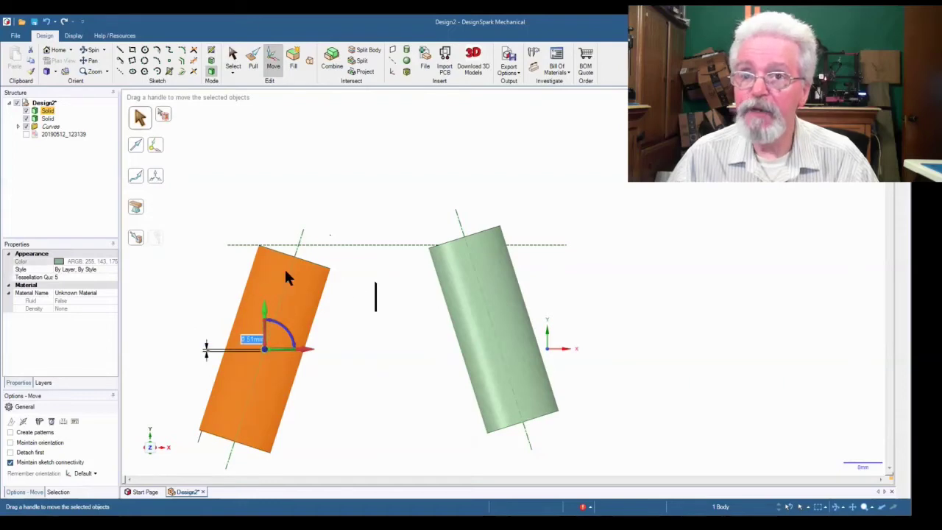
pyautogui.click(47, 119)
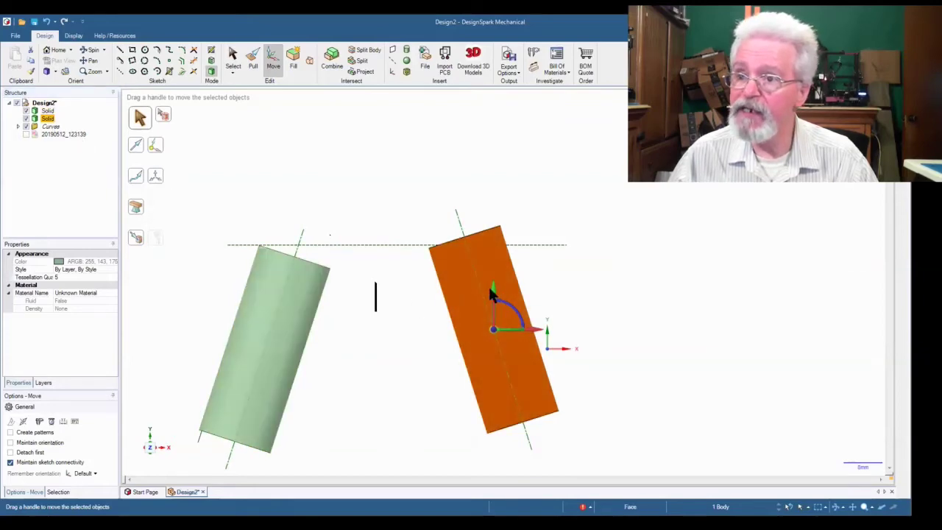
pyautogui.moveTo(493, 291); pyautogui.dragTo(493, 311)
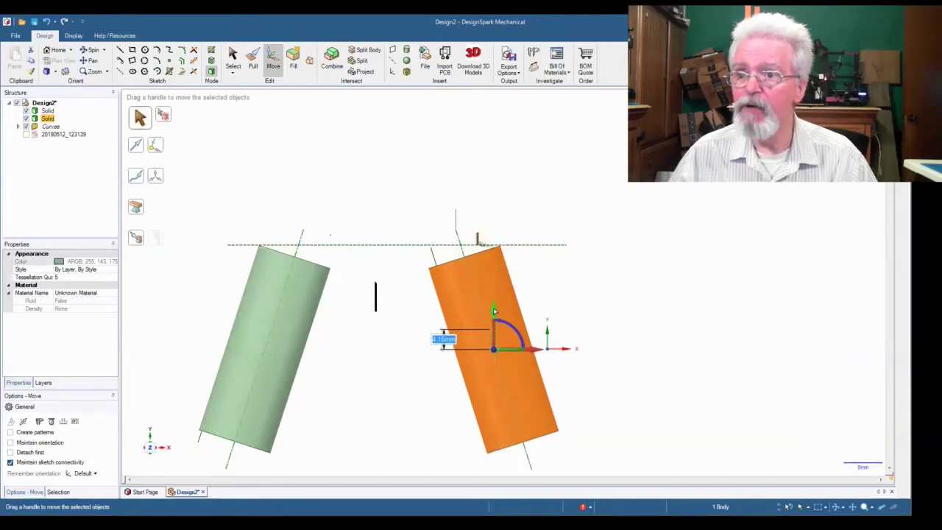
pyautogui.click(366, 360)
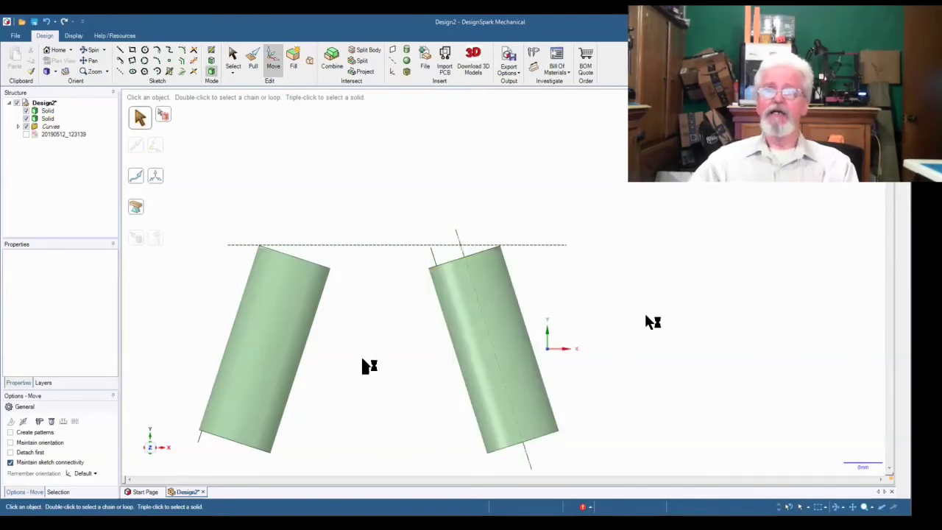
# Step: Shell the right cylinder open at its upper end face with a wall thickness of 3 mm
pyautogui.moveTo(653, 322)
pyautogui.mouseDown(button='middle')
pyautogui.moveTo(631, 393)
pyautogui.moveTo(652, 435)
pyautogui.moveTo(642, 456)
pyautogui.mouseUp(button='middle')
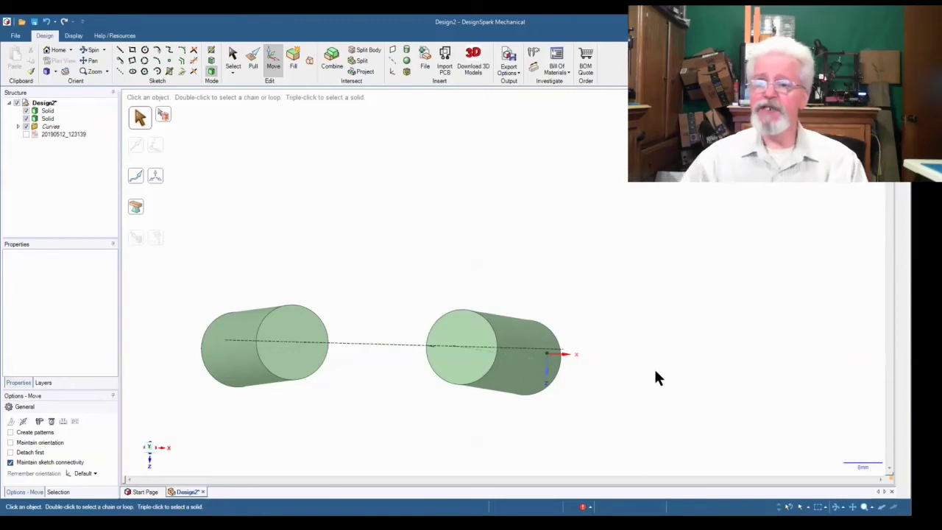
pyautogui.click(464, 370)
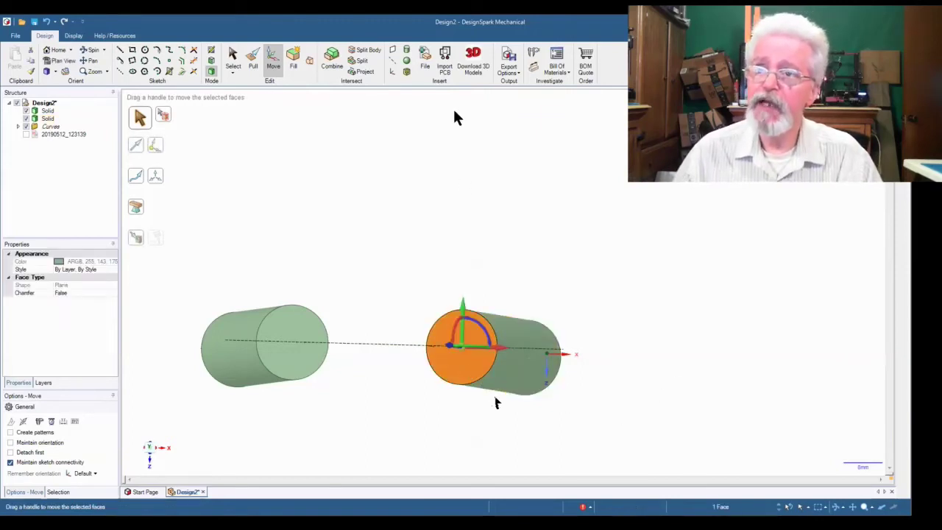
pyautogui.click(403, 73)
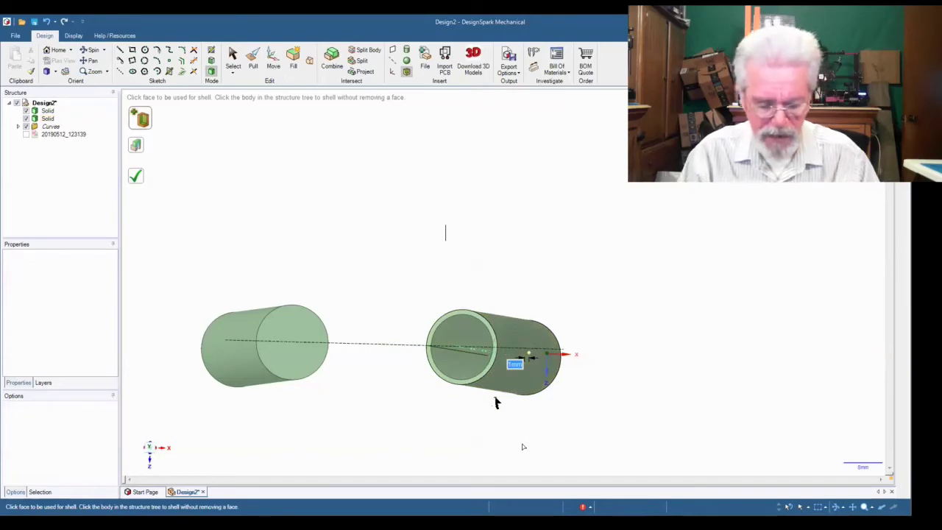
pyautogui.write('3')
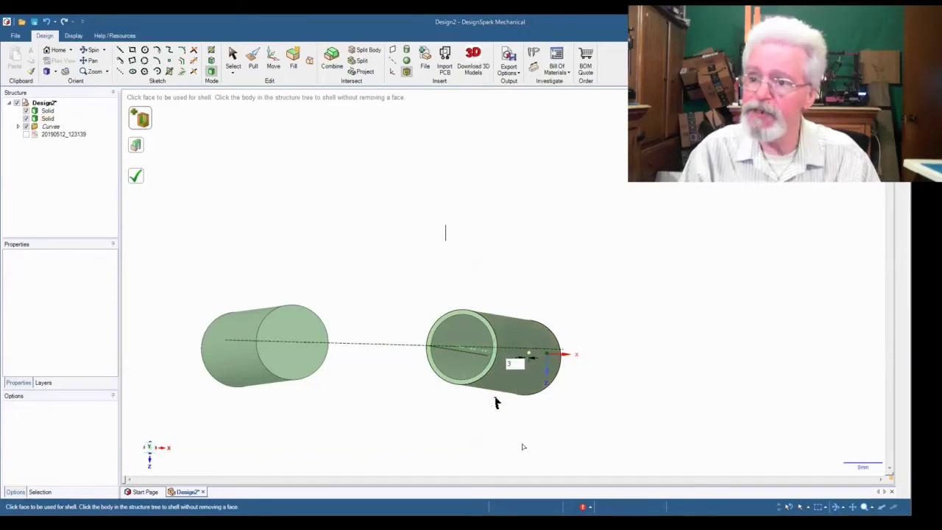
pyautogui.press('Return')
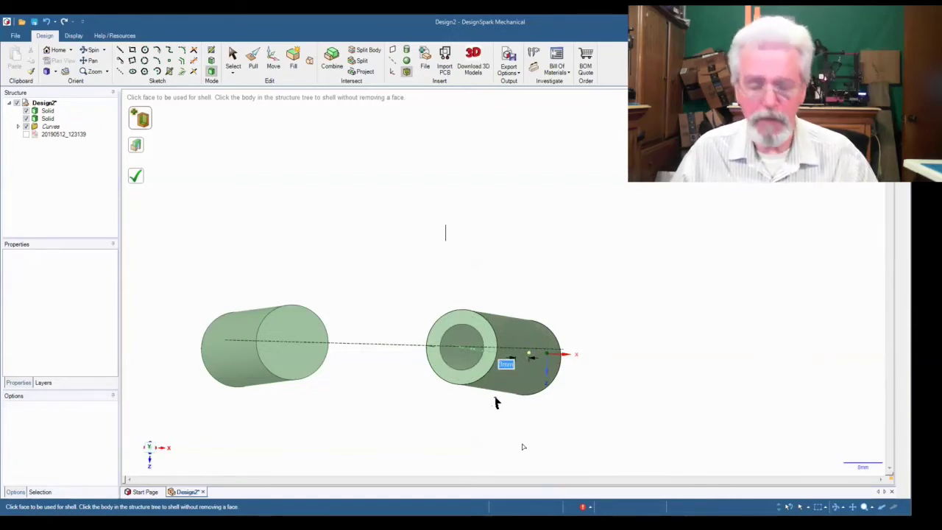
# Step: Try shell wall thicknesses of 1 mm and 2 mm on the right cylinder and settle on 1.5 mm
pyautogui.write('1mm')
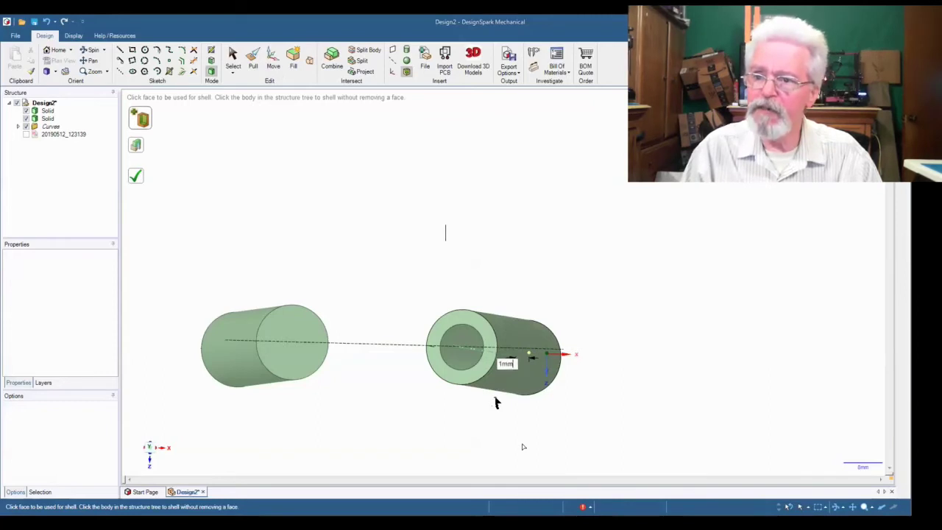
pyautogui.press('Return')
pyautogui.write('2mm')
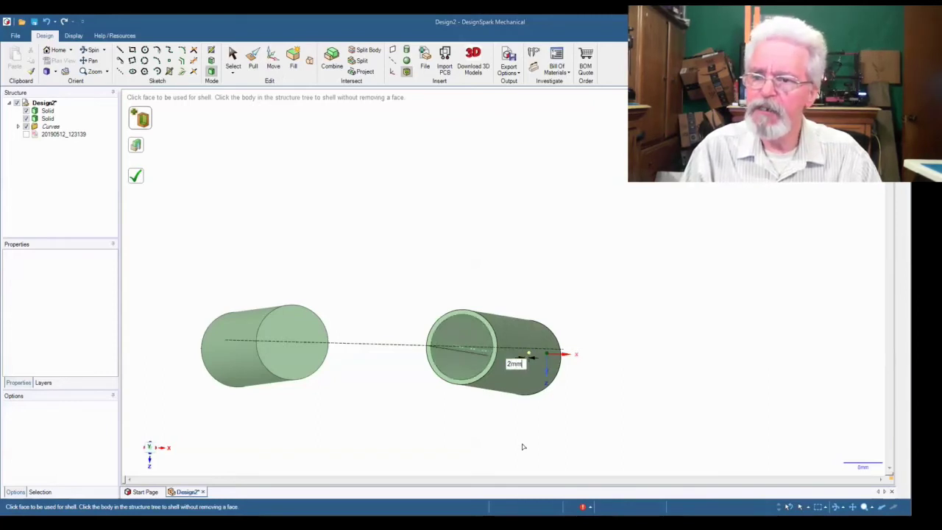
pyautogui.press('Return')
pyautogui.press('BackSpace')
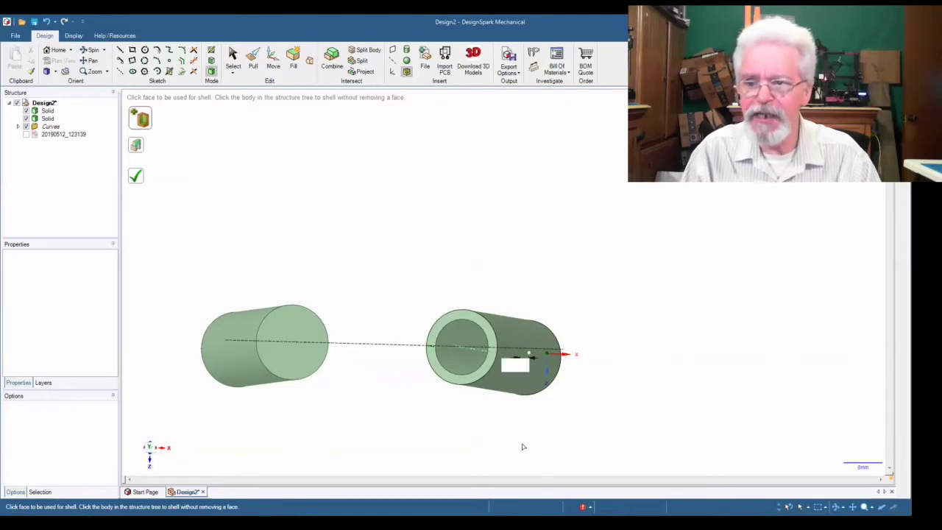
pyautogui.write('1.5mm')
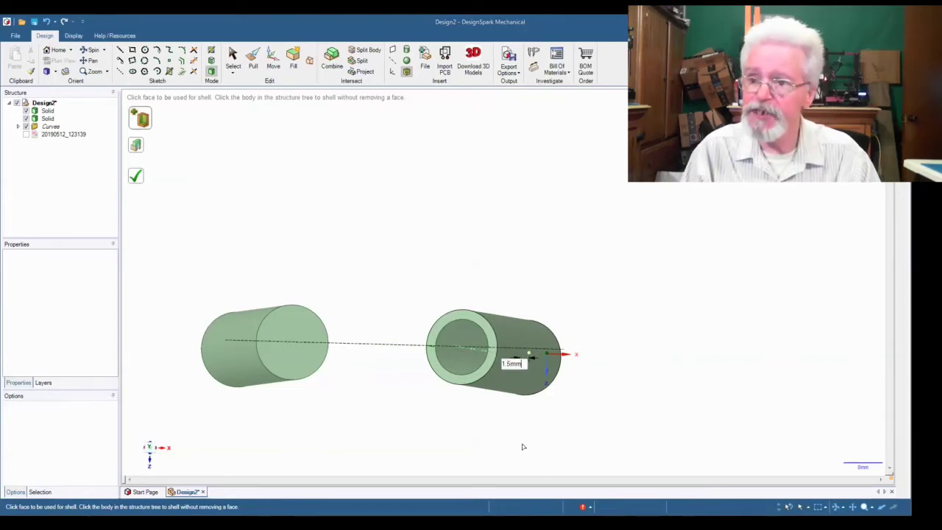
pyautogui.press('Return')
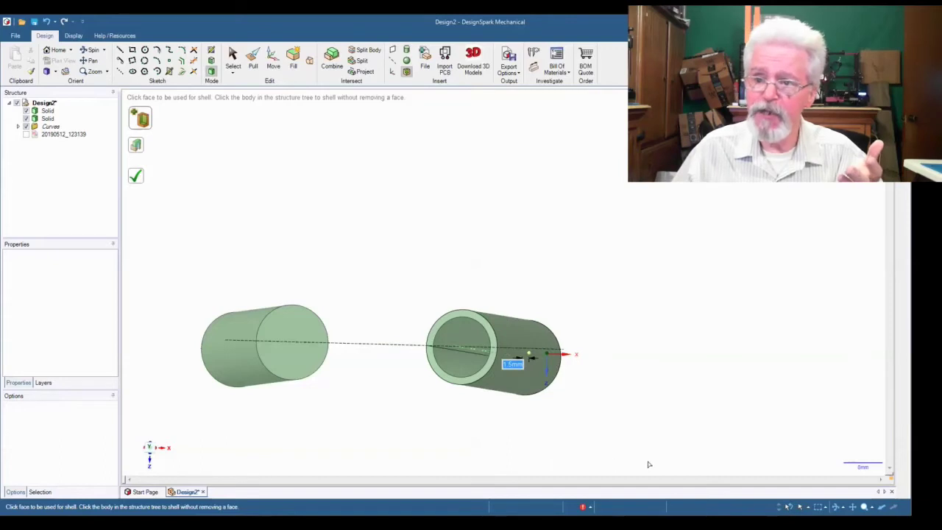
# Step: Sketch a 13 mm diameter circle centred on the left cylinder's upper end face
pyautogui.moveTo(576, 401); pyautogui.dragTo(612, 403, button='middle')
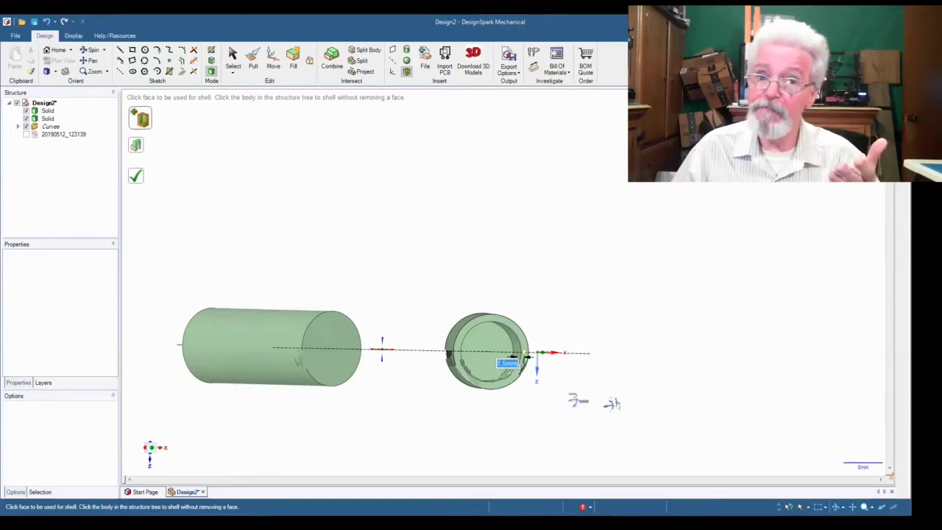
pyautogui.moveTo(526, 355); pyautogui.dragTo(527, 358, button='middle')
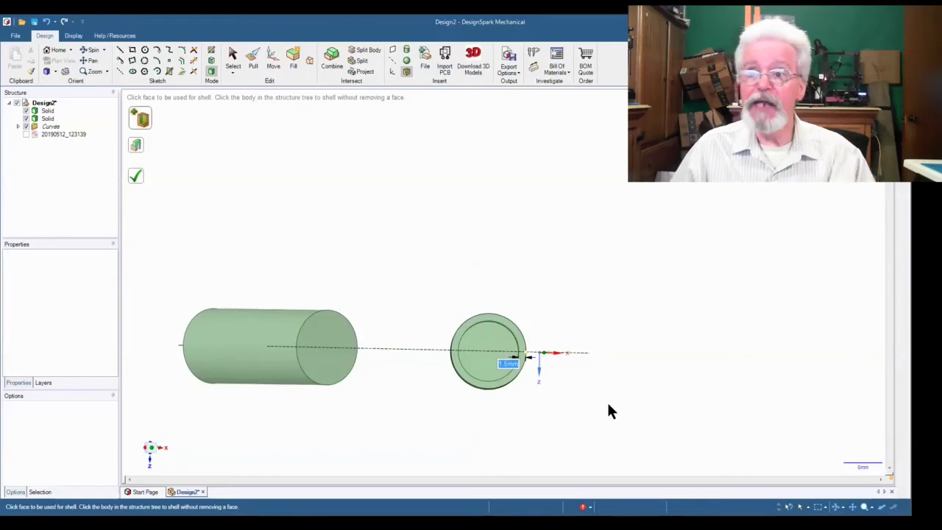
pyautogui.moveTo(608, 405); pyautogui.dragTo(547, 404, button='middle')
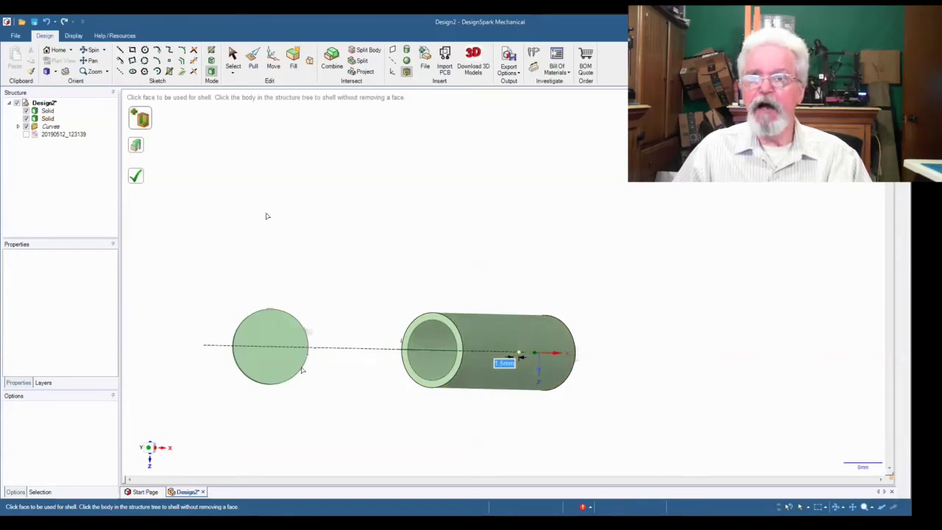
pyautogui.click(234, 59)
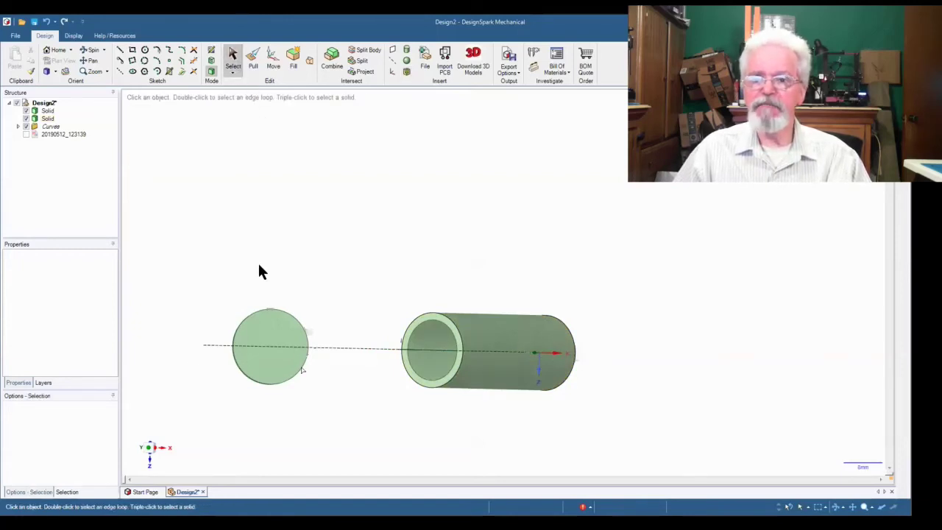
pyautogui.click(263, 344)
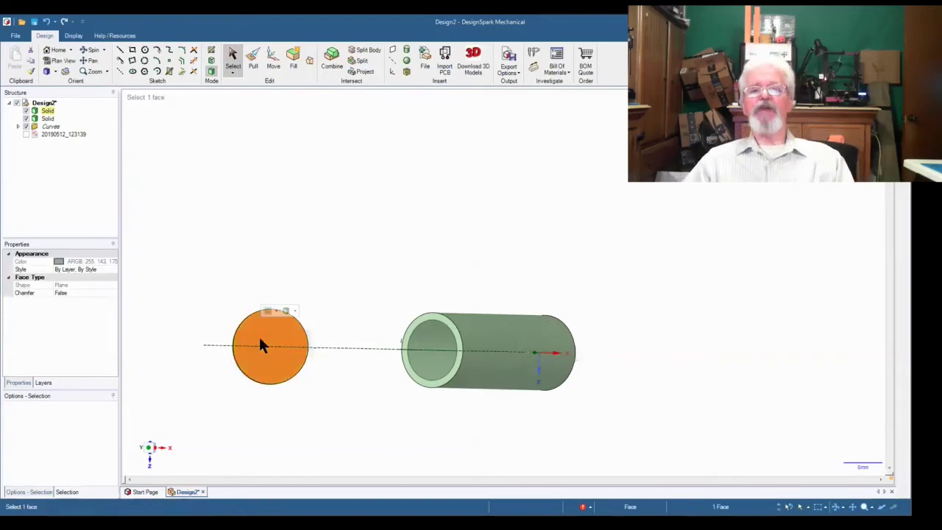
pyautogui.press('k')
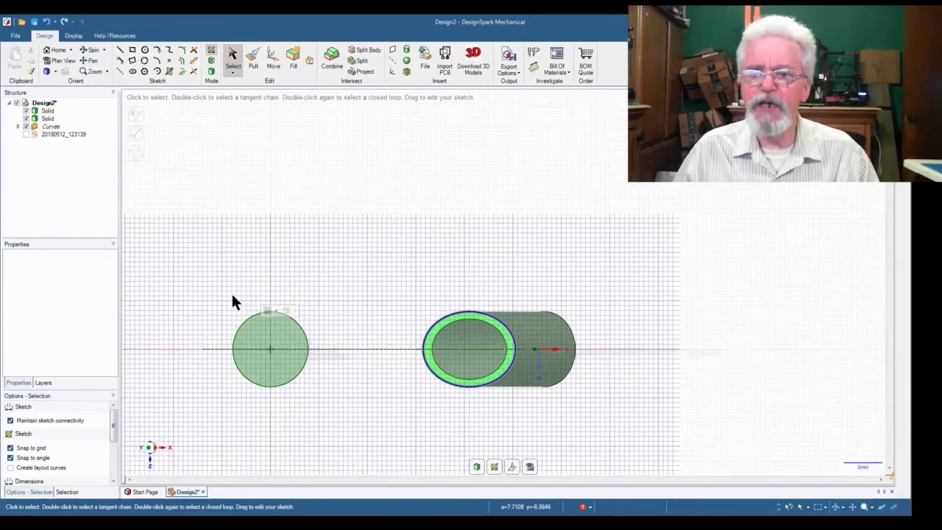
pyautogui.click(144, 50)
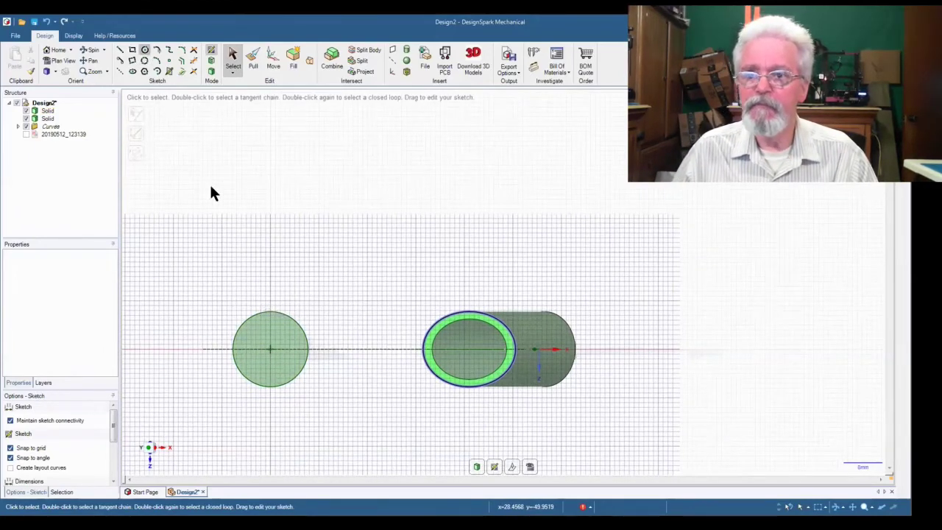
pyautogui.click(271, 349)
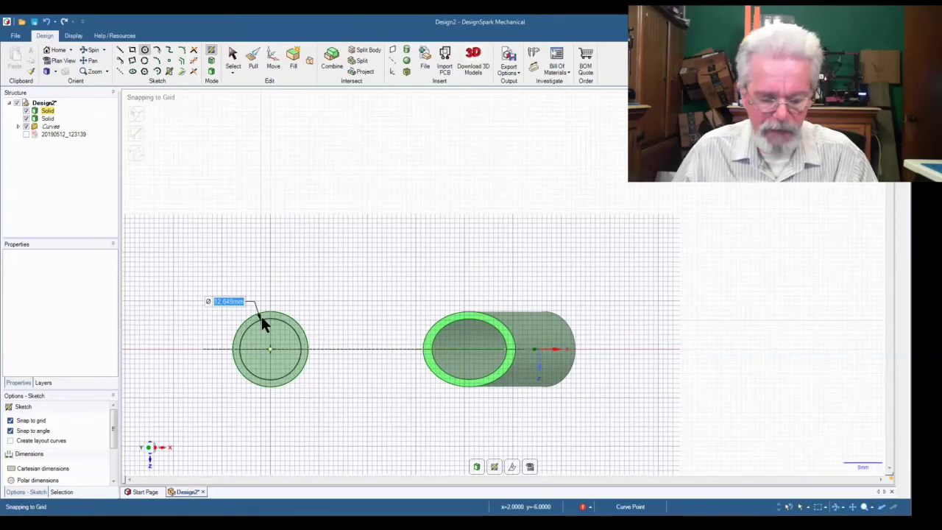
pyautogui.write('13')
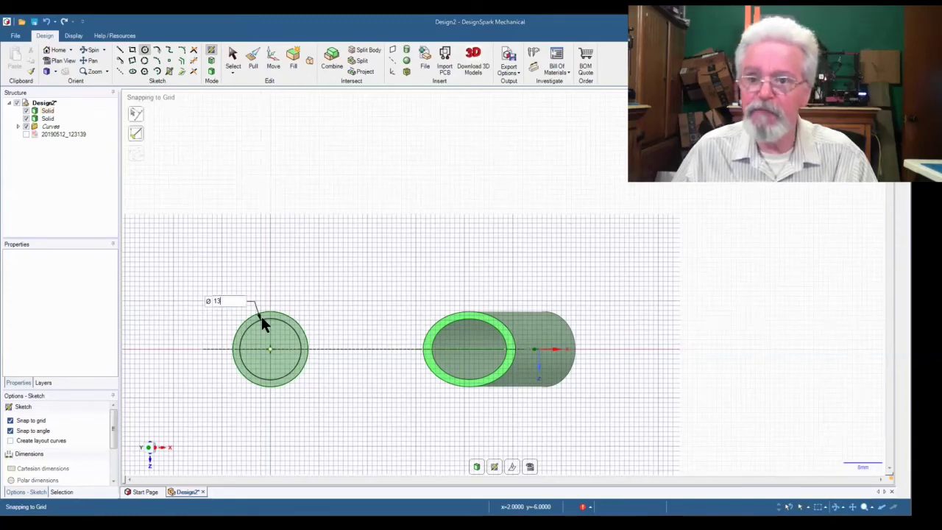
pyautogui.write('mm')
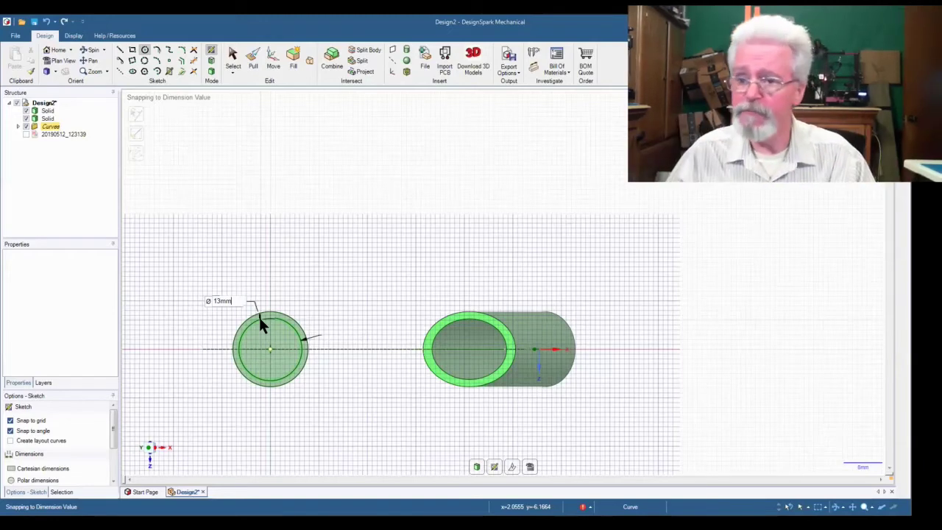
pyautogui.click(338, 310)
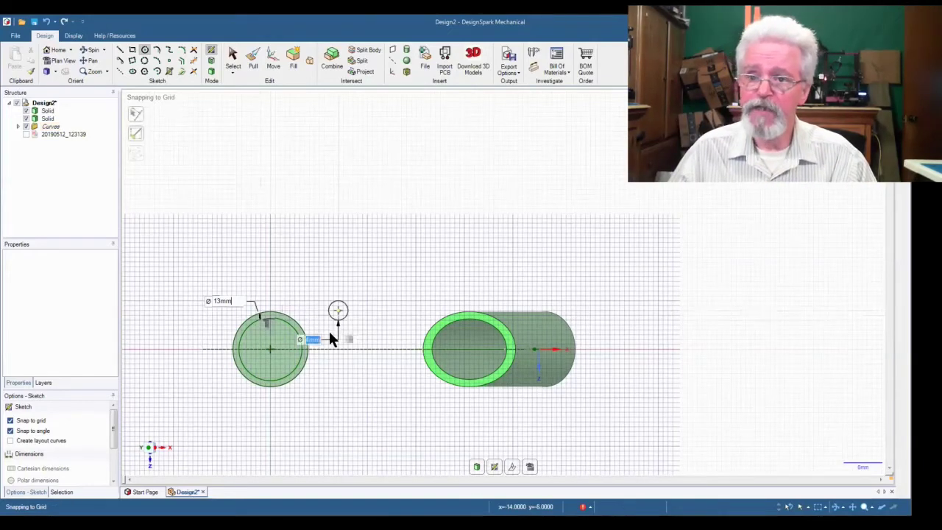
pyautogui.press('Escape')
# Step: Cut the circular face inside the 13 mm circle through the full length of the left cylinder
pyautogui.moveTo(329, 333); pyautogui.dragTo(317, 301, button='middle')
pyautogui.press('p')
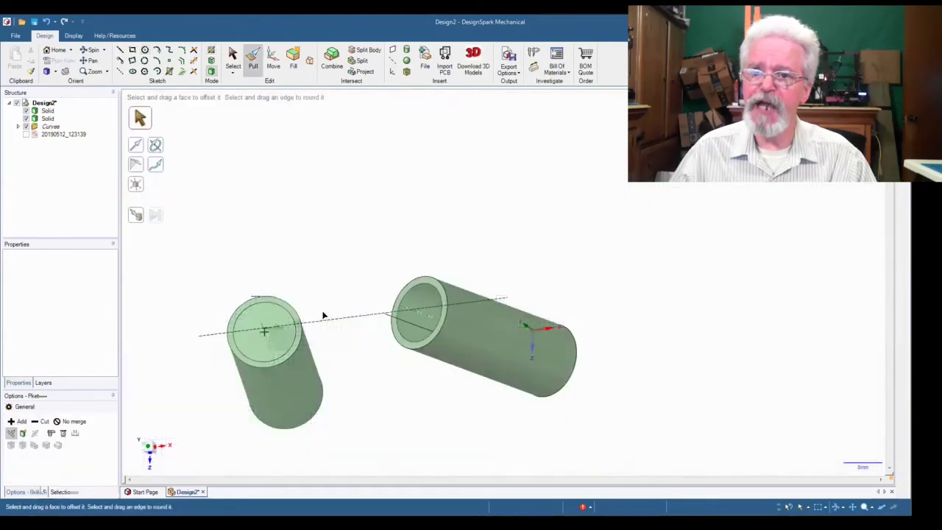
pyautogui.click(287, 335)
pyautogui.click(268, 240)
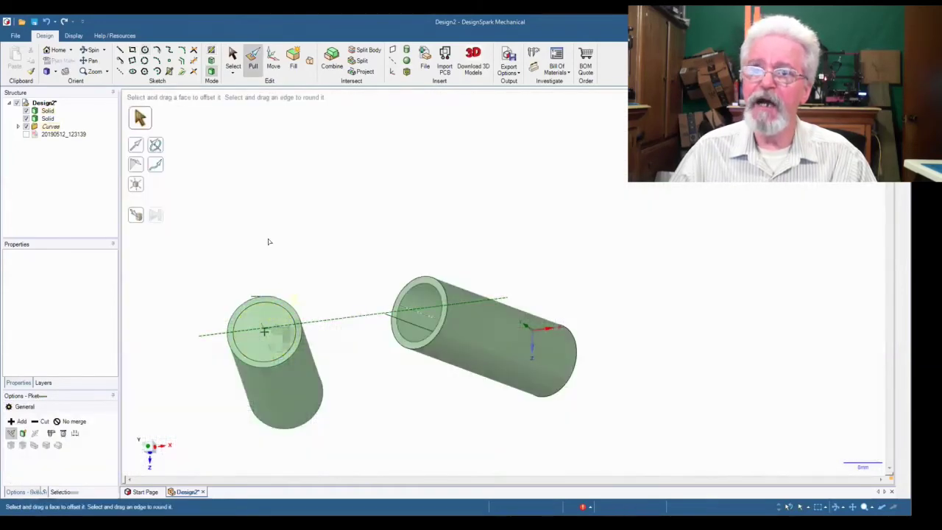
pyautogui.click(274, 335)
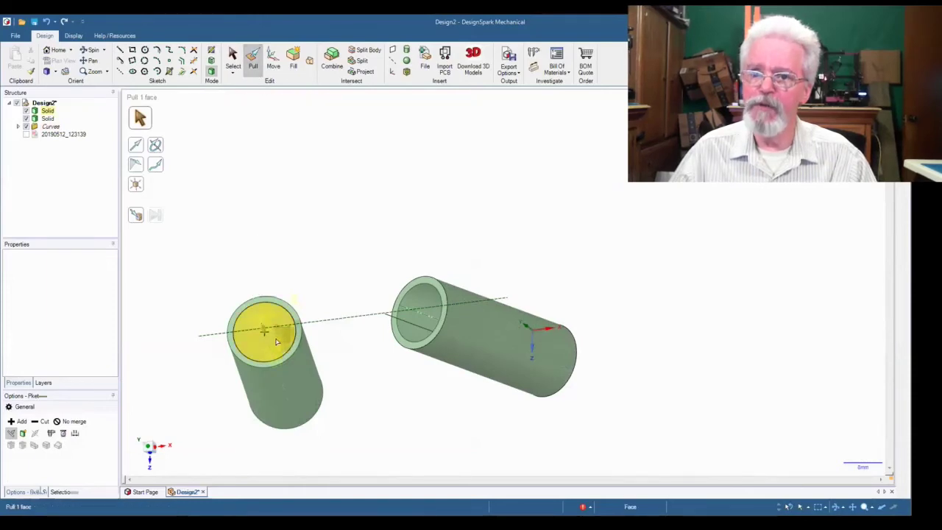
pyautogui.moveTo(277, 338); pyautogui.dragTo(331, 441)
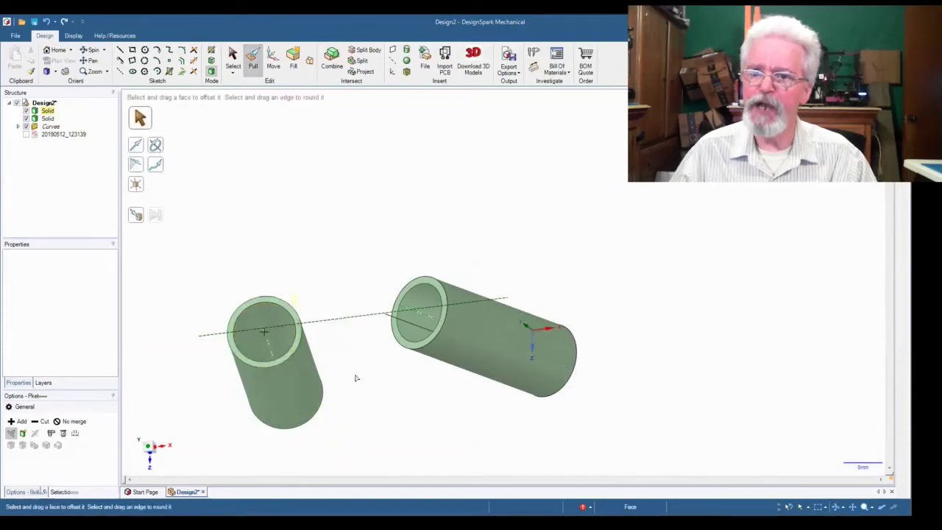
pyautogui.moveTo(355, 378); pyautogui.dragTo(358, 404, button='middle')
pyautogui.press('v')
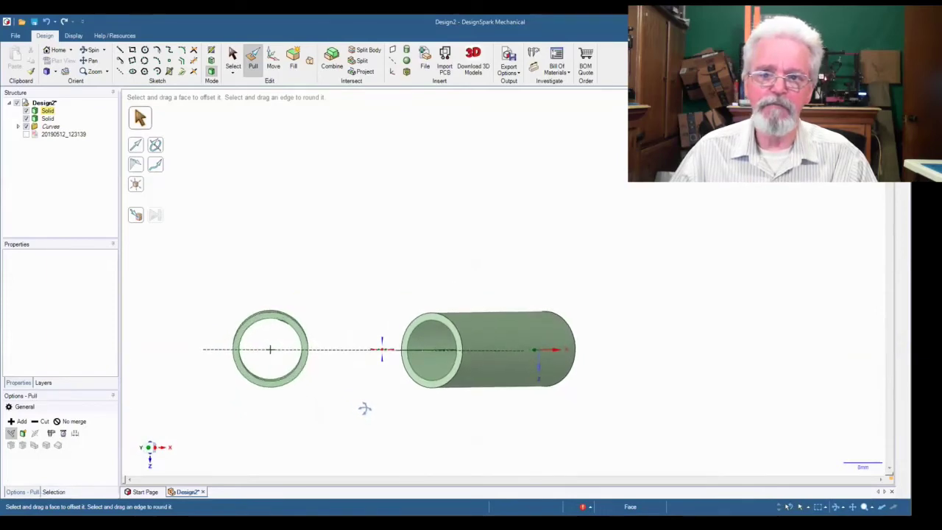
# Step: Sketch a 13 mm diameter circle centred on the closed lower end face of the shelled right cylinder
pyautogui.moveTo(371, 408); pyautogui.dragTo(151, 436, button='middle')
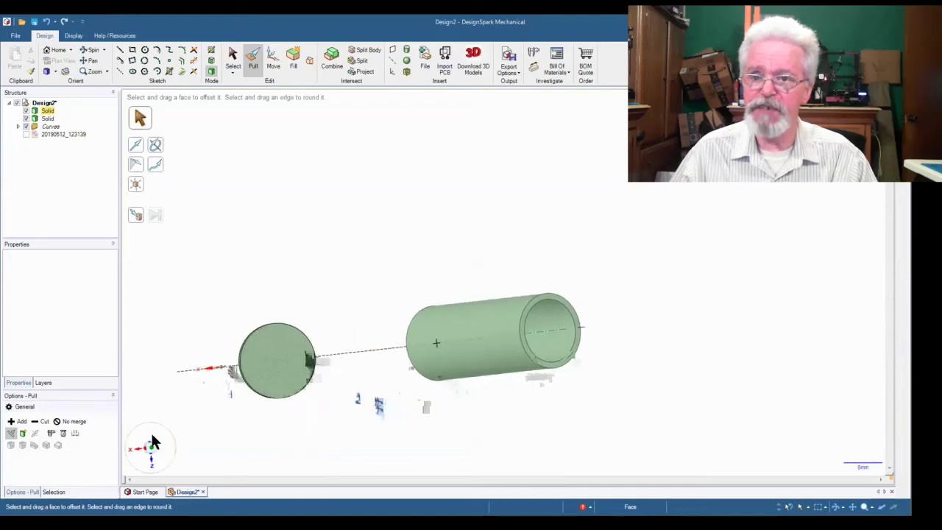
pyautogui.click(295, 377)
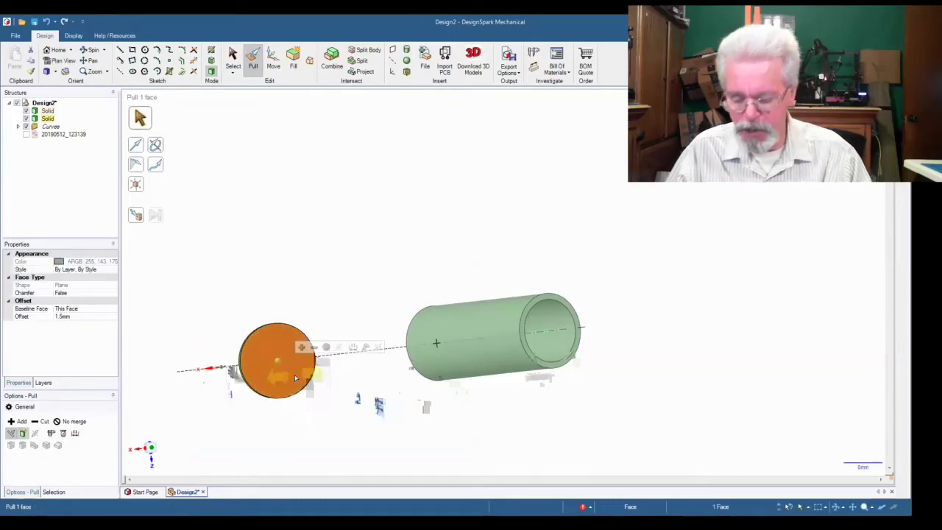
pyautogui.press('k')
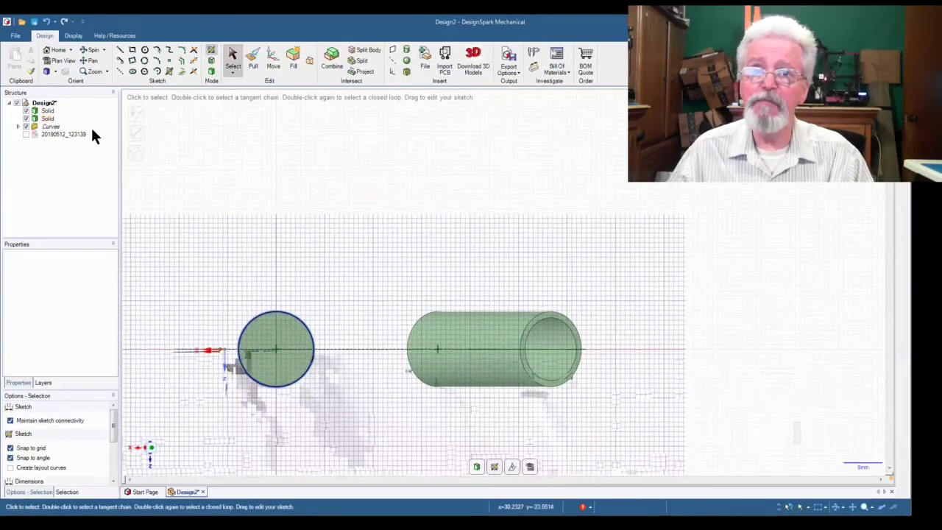
pyautogui.click(145, 49)
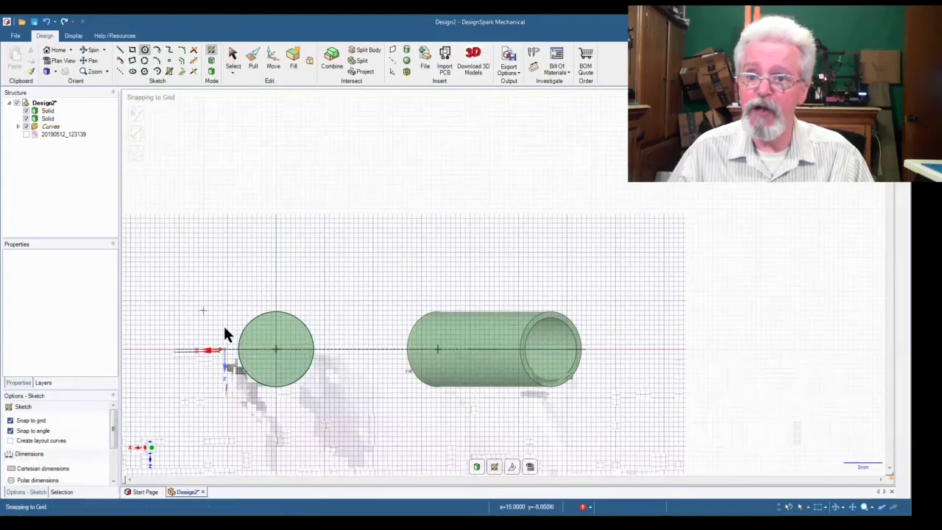
pyautogui.click(275, 352)
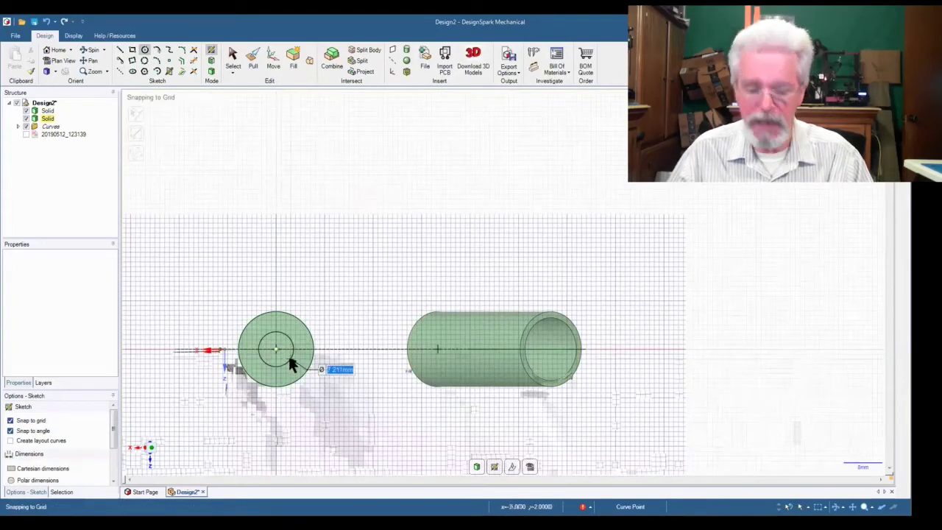
pyautogui.write('13')
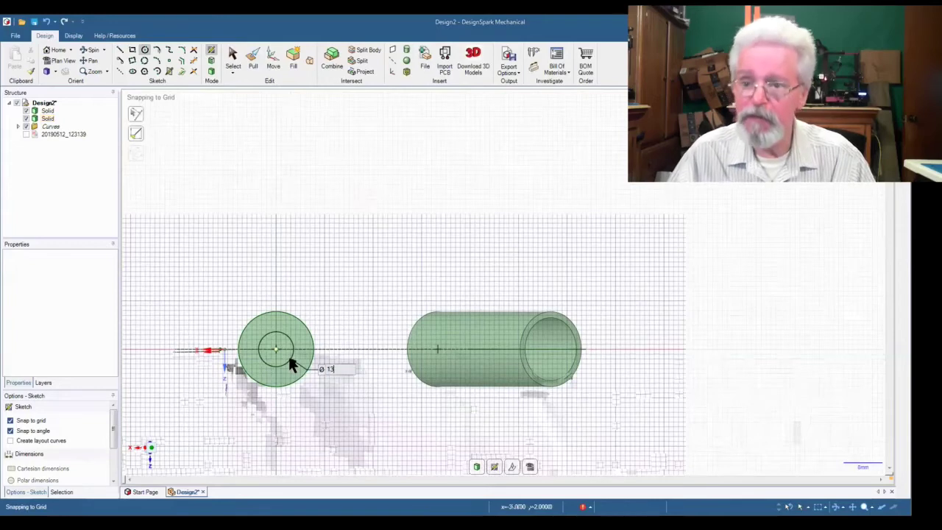
pyautogui.write('mm')
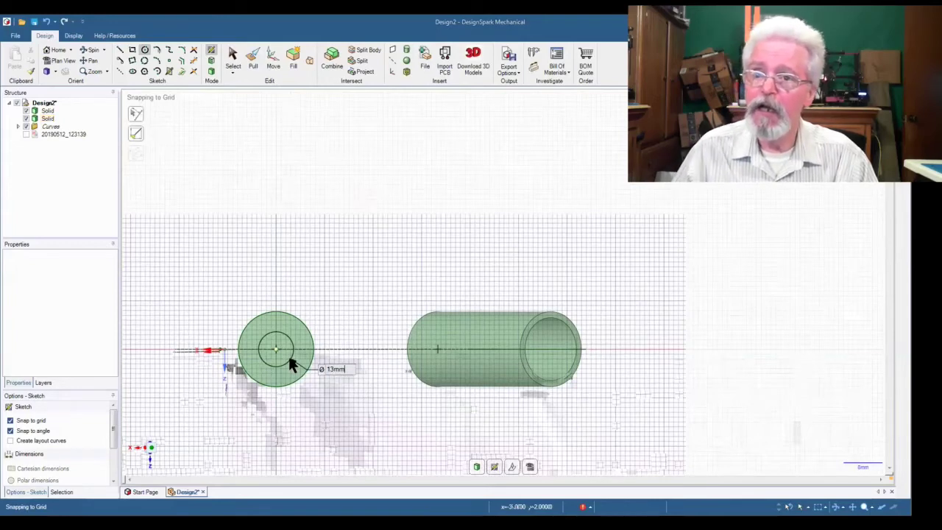
pyautogui.press('Return')
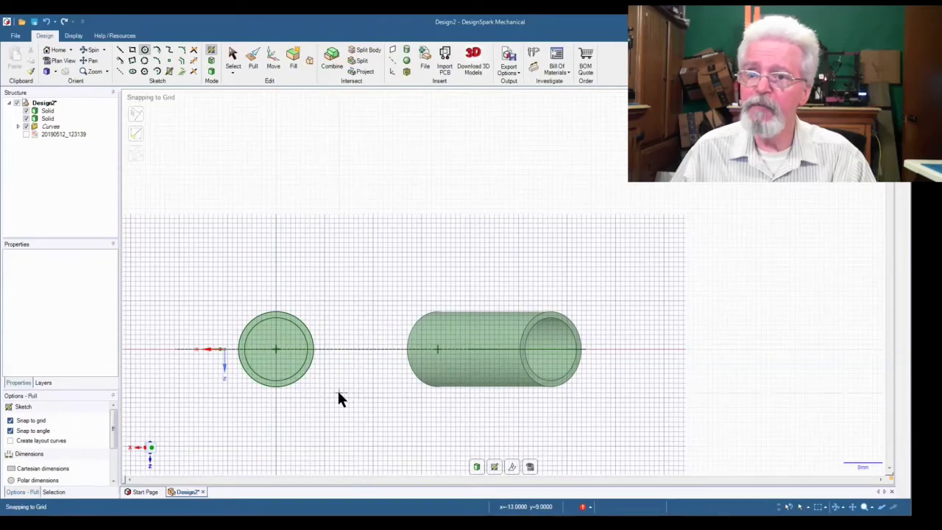
# Step: Cut the 13 mm circular face through the closed end of the shelled cylinder to open it as a tube
pyautogui.press('p')
pyautogui.click(289, 307)
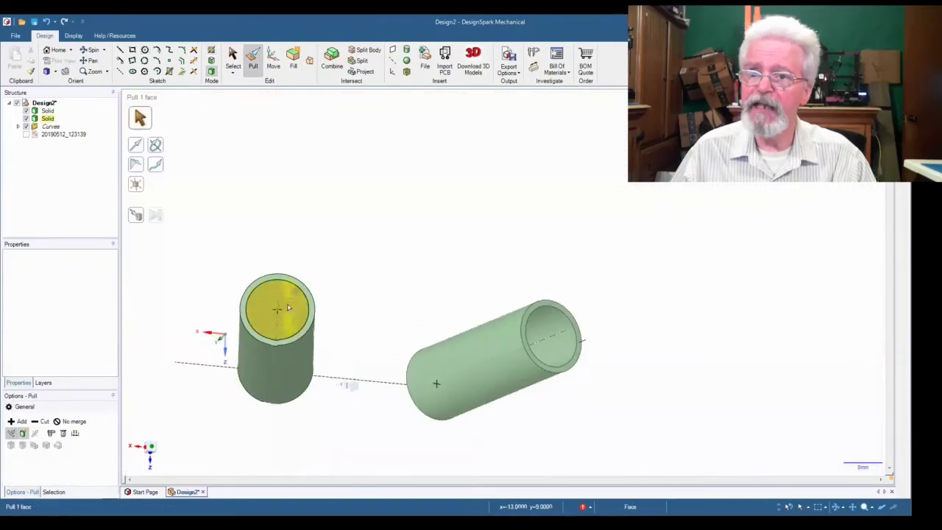
pyautogui.moveTo(288, 307); pyautogui.dragTo(292, 418)
pyautogui.press('v')
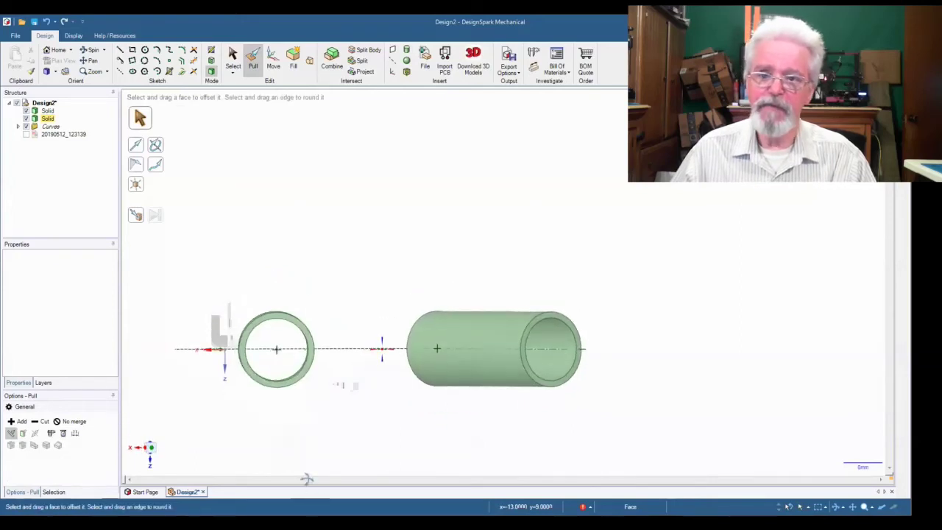